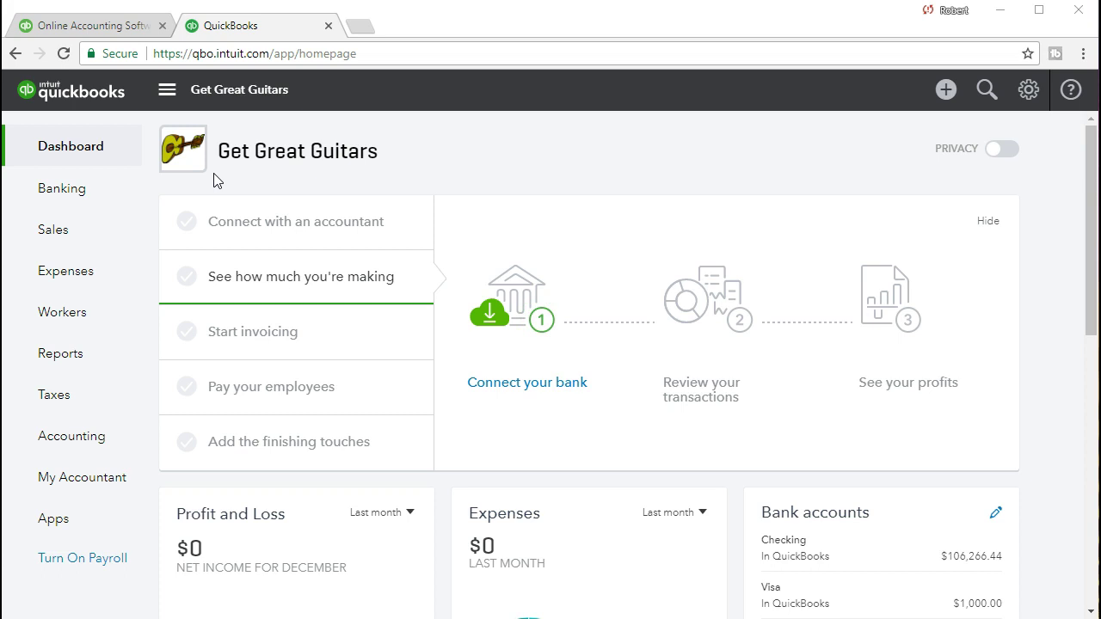
Step: Run the Balance Sheet report for the period 02/01/2021 to 02/28/2021
click(123, 359)
click(213, 465)
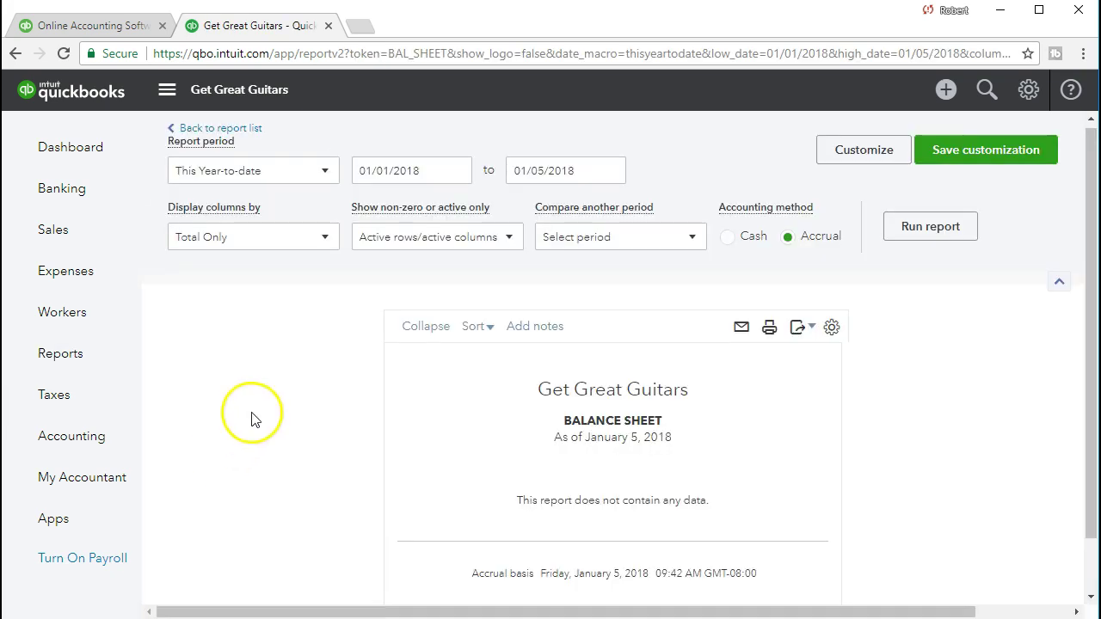
click(439, 169)
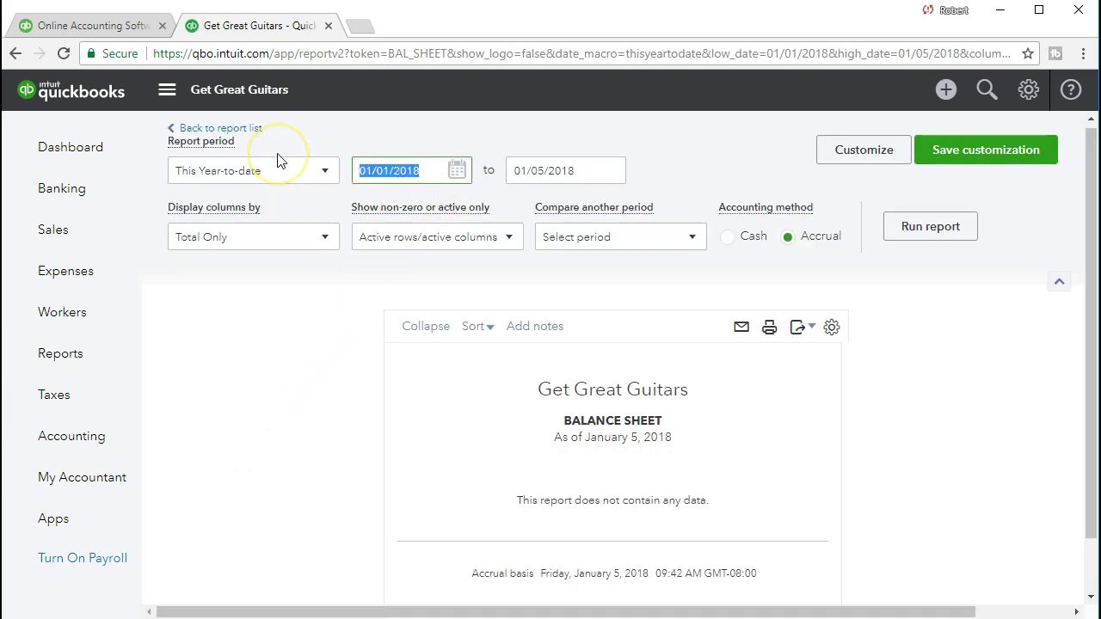
text(02)
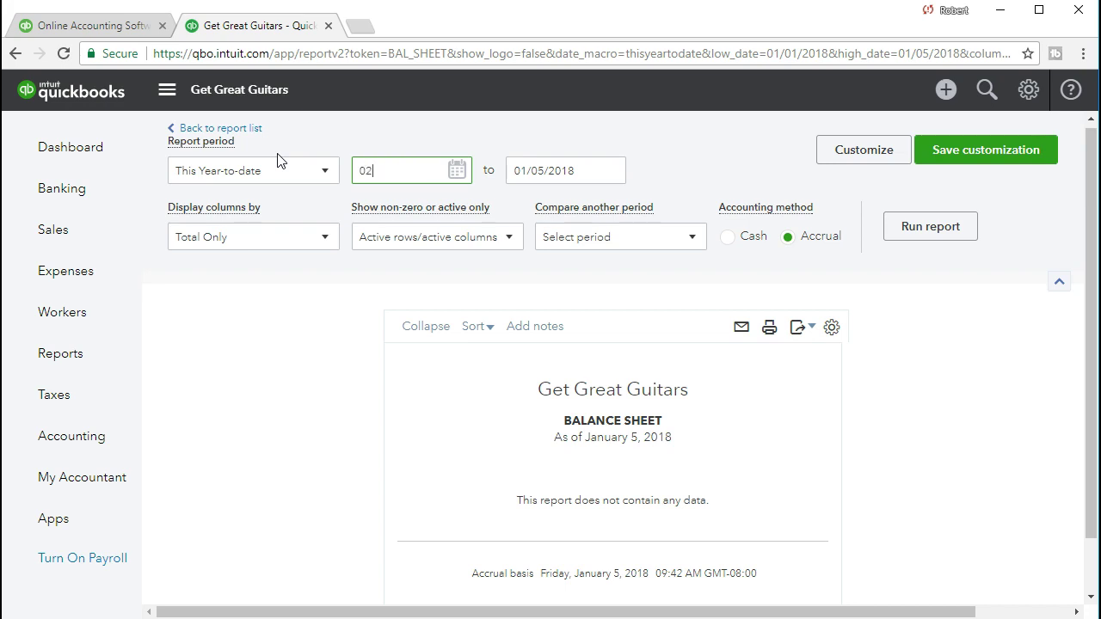
text(/01/2021)
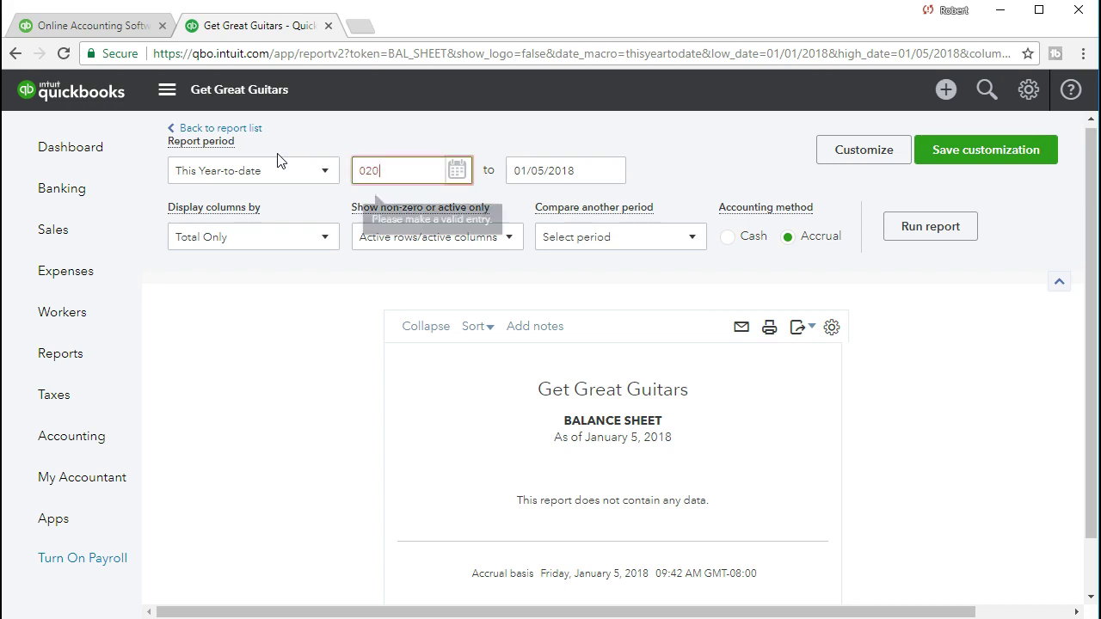
key(Tab)
text(02/28/2021)
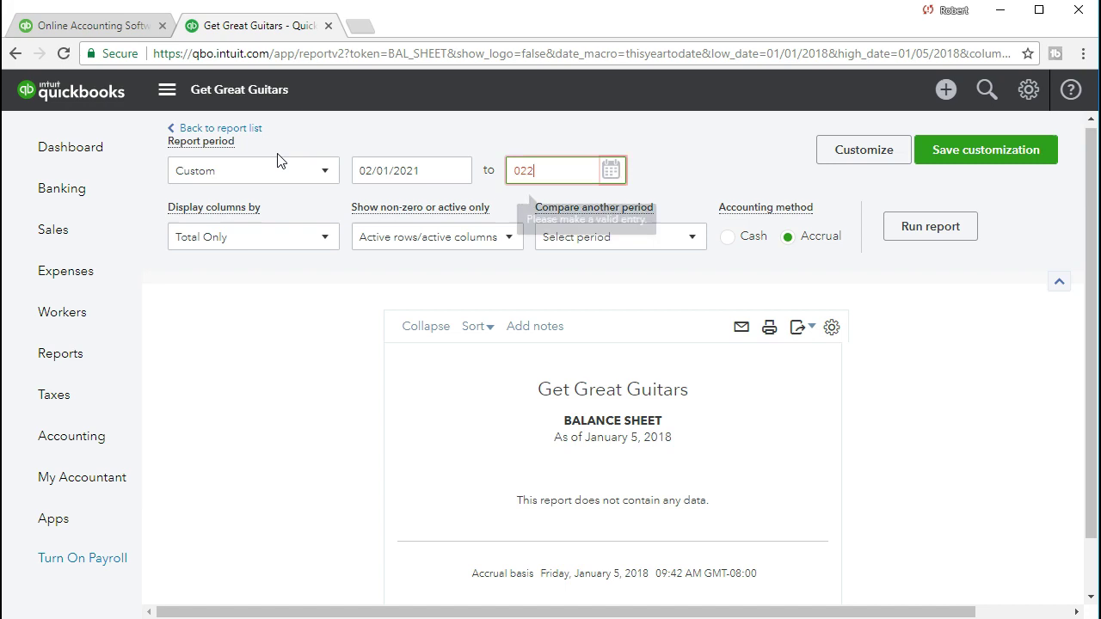
key(Tab)
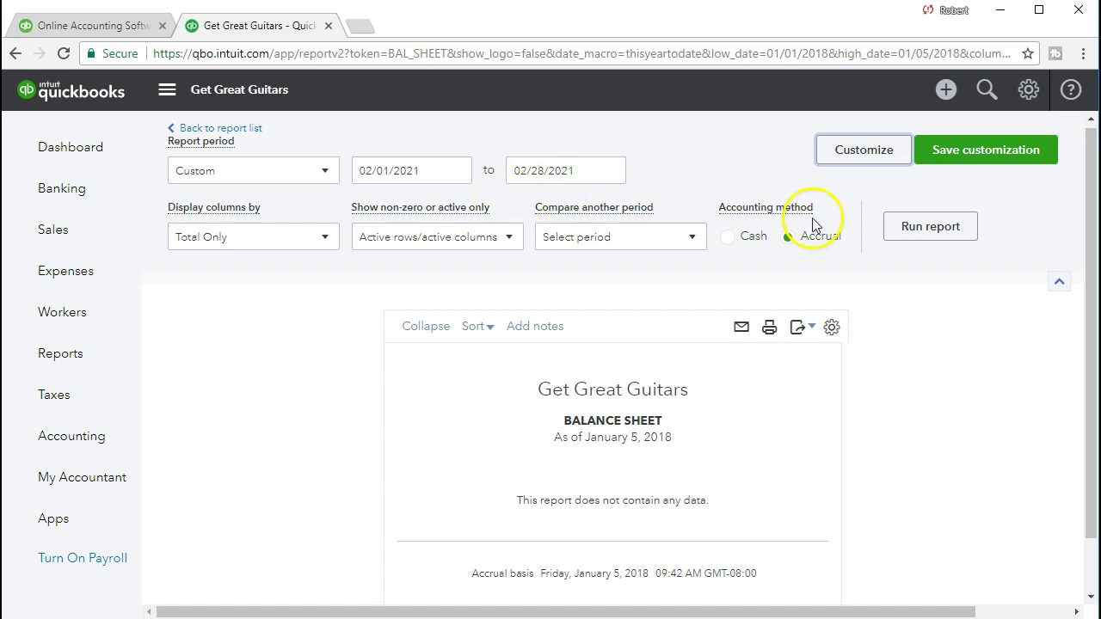
click(914, 235)
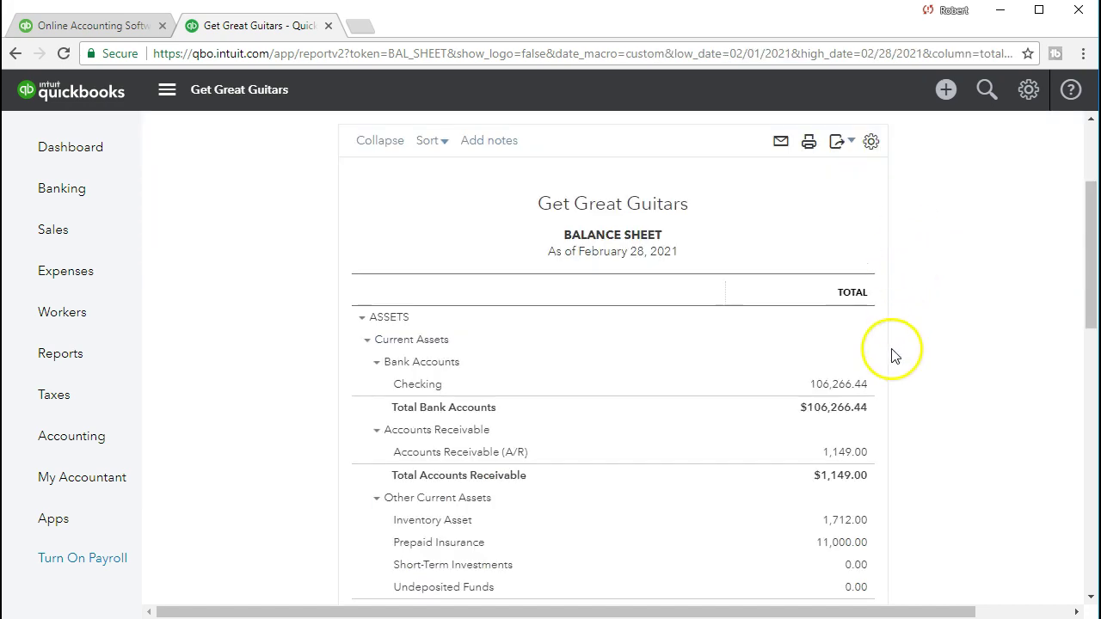
scroll(584, 391, up, 2)
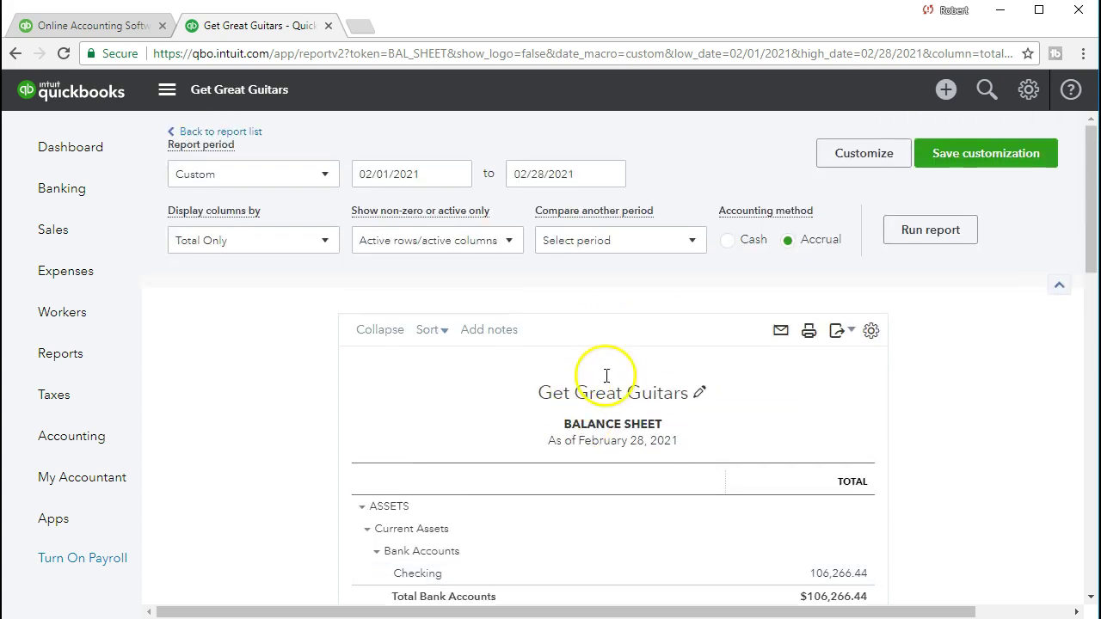
click(920, 242)
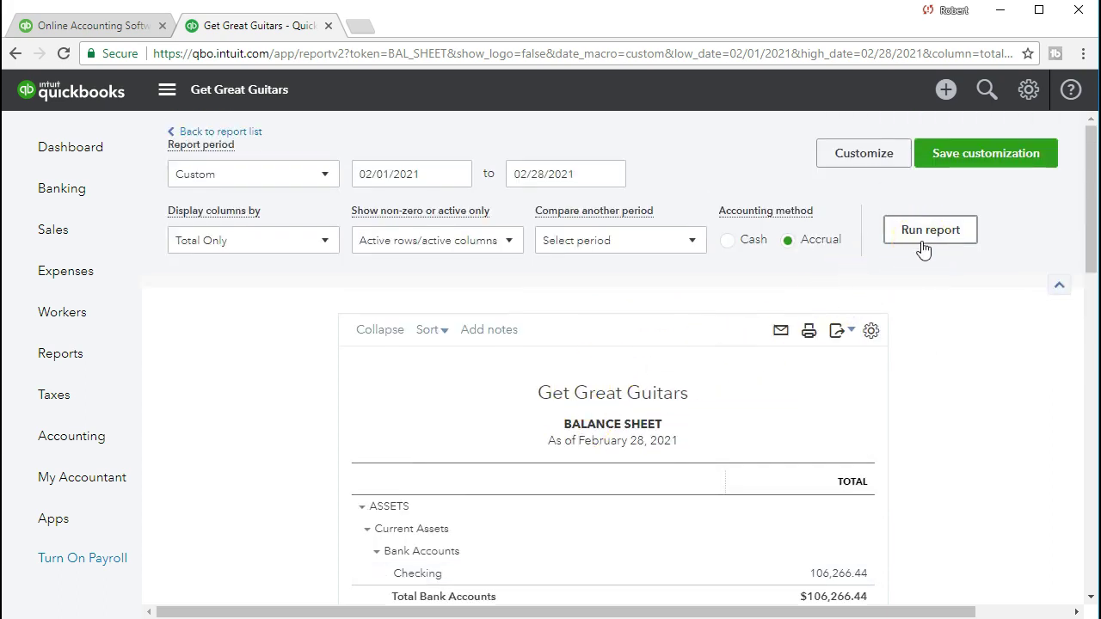
Step: Open the transaction report behind the California State Board of Equalization Payable balance in the balance sheet's current liabilities
scroll(318, 465, down, 5)
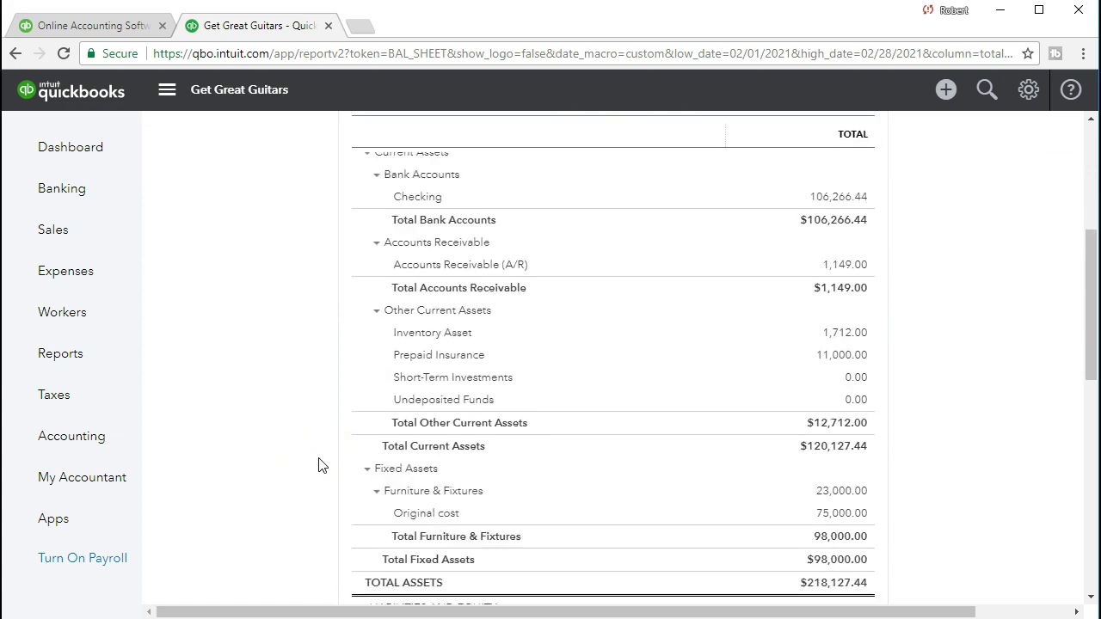
scroll(319, 464, down, 2)
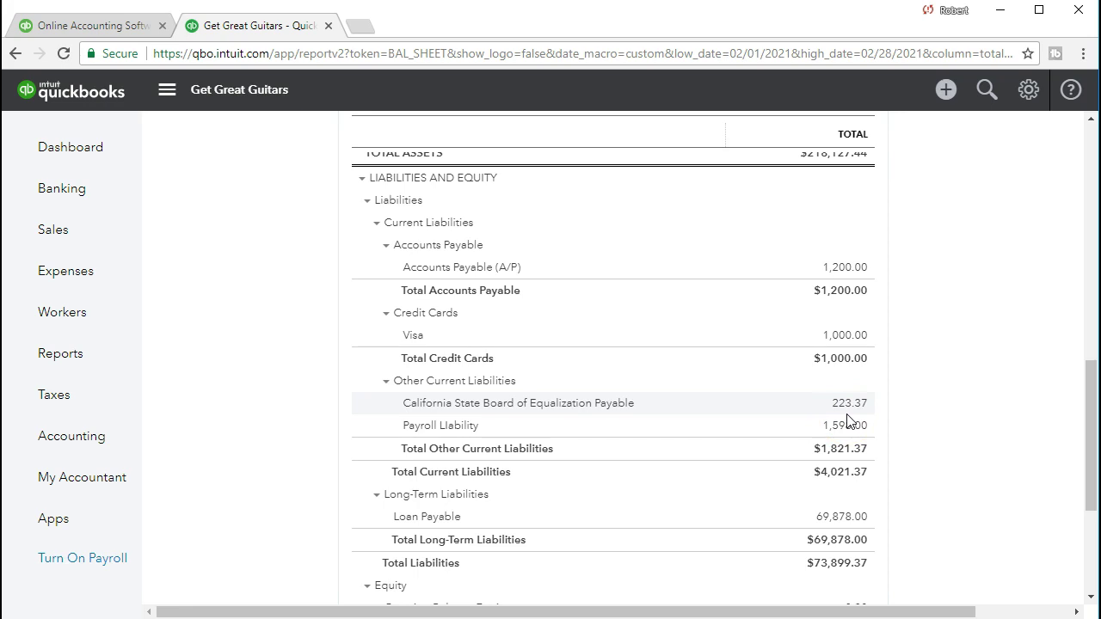
scroll(702, 473, up, 8)
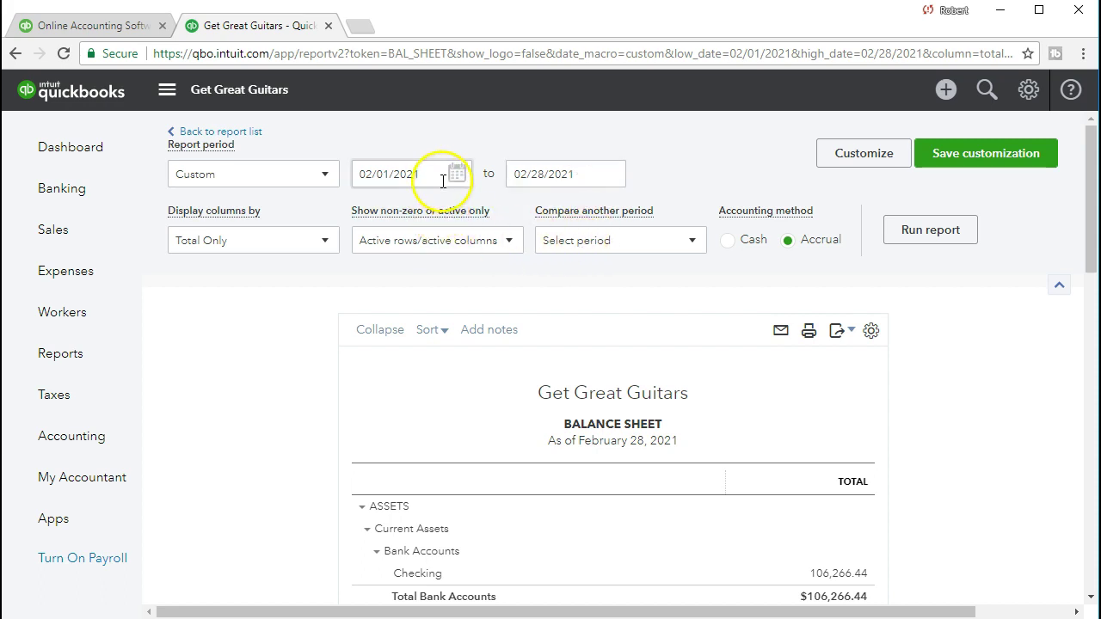
drag(432, 173, 329, 171)
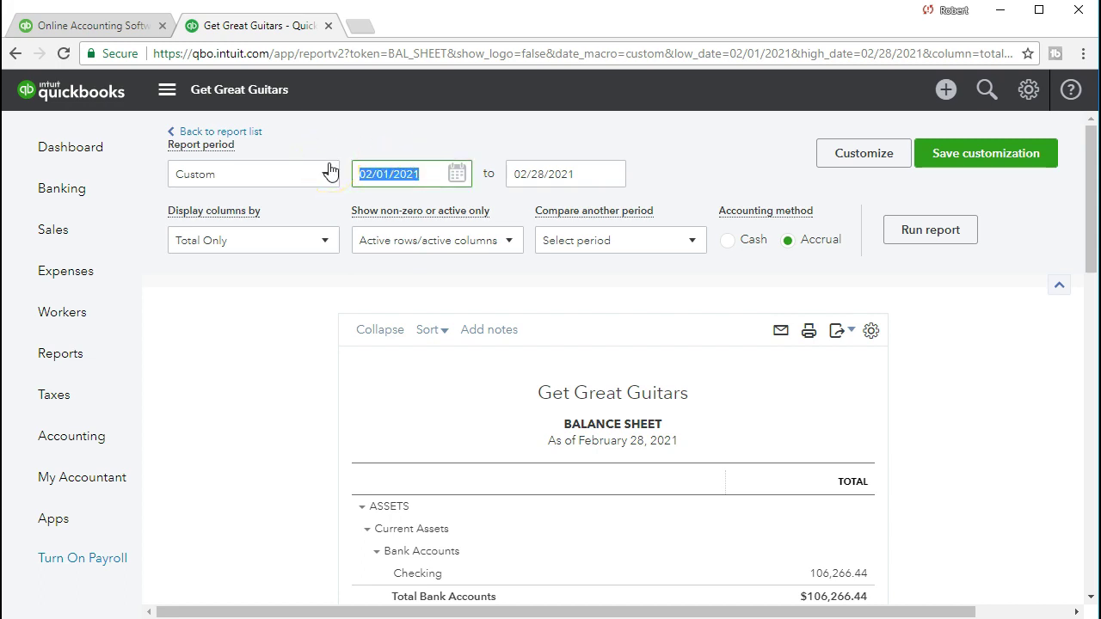
text(01/01/2018)
scroll(290, 392, down, 8)
scroll(286, 421, down, 3)
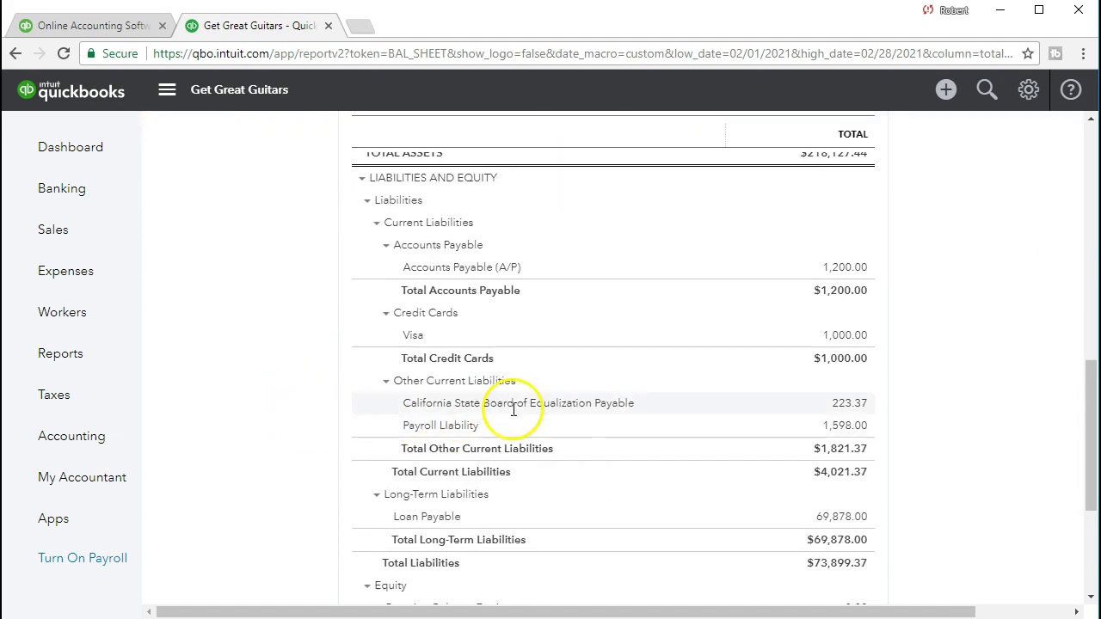
click(842, 404)
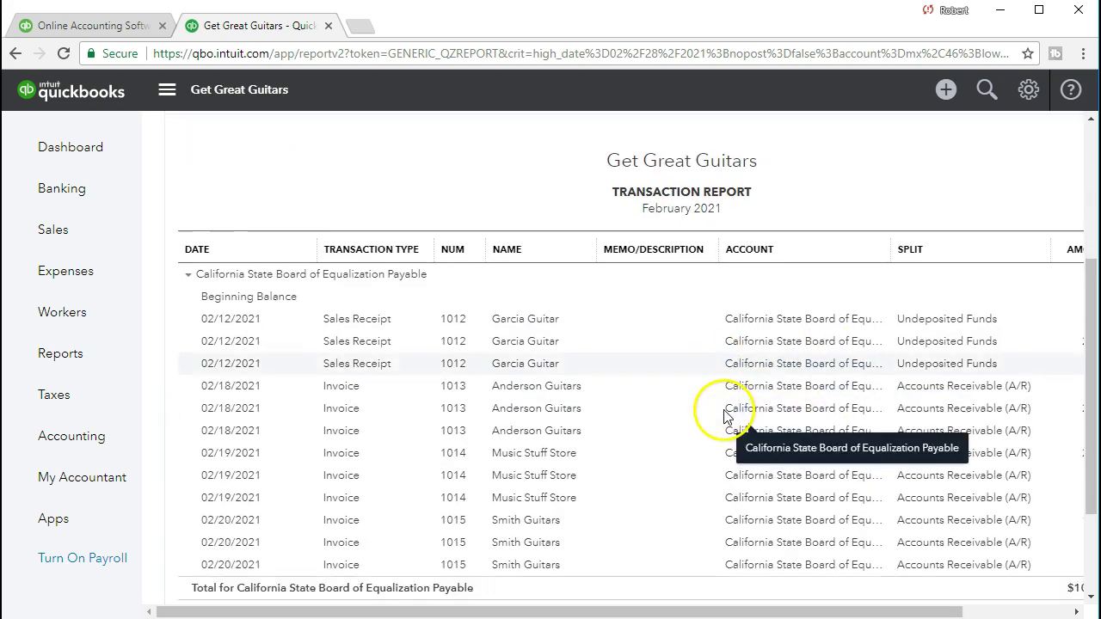
Step: Set the transaction report's start date to 01/01/2021 and rerun it
scroll(718, 481, down, 1)
drag(705, 608, 843, 595)
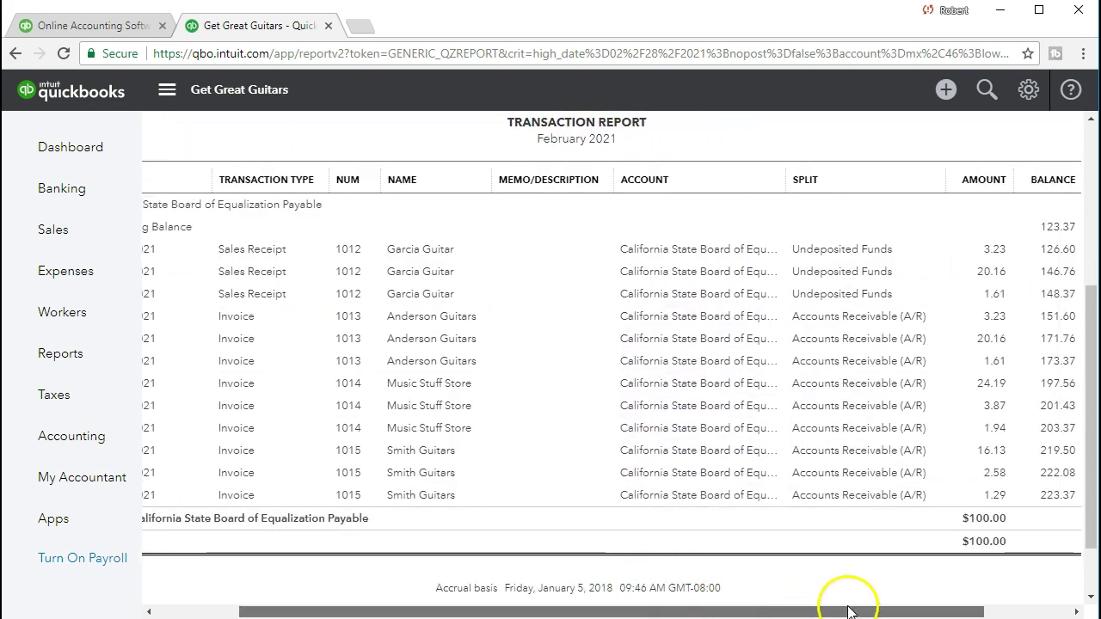
drag(474, 611, 344, 598)
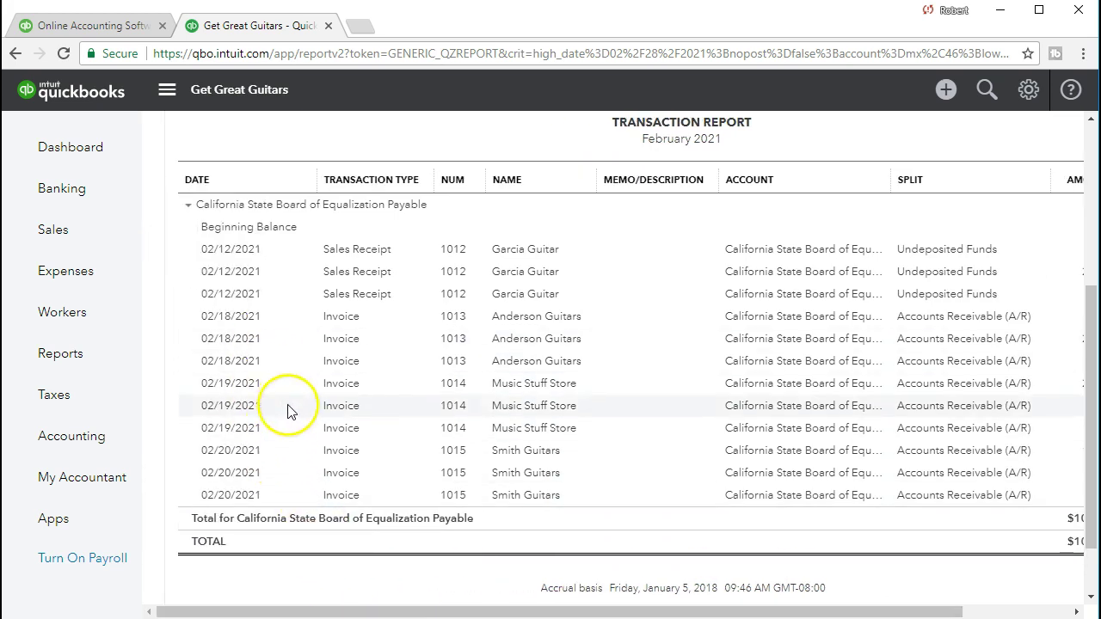
scroll(293, 434, up, 4)
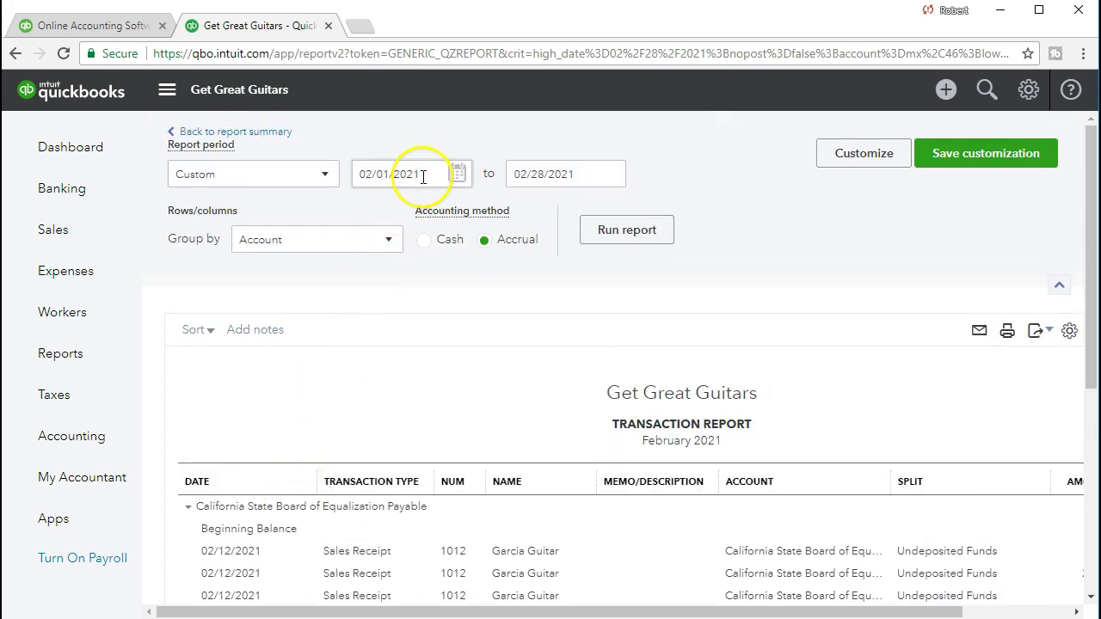
drag(423, 178, 361, 175)
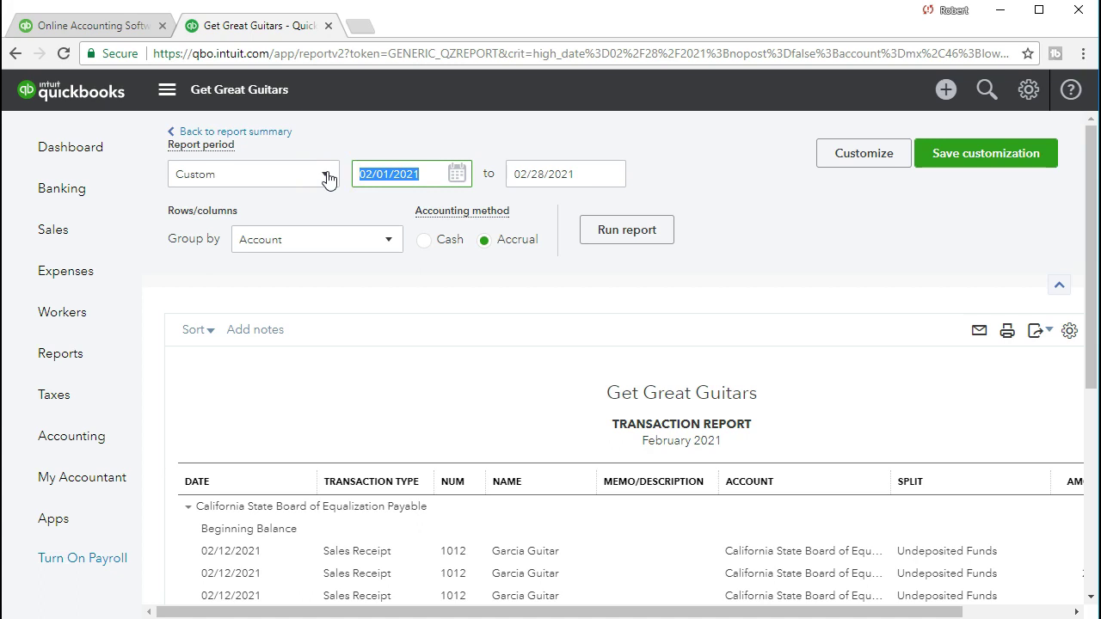
text(010121)
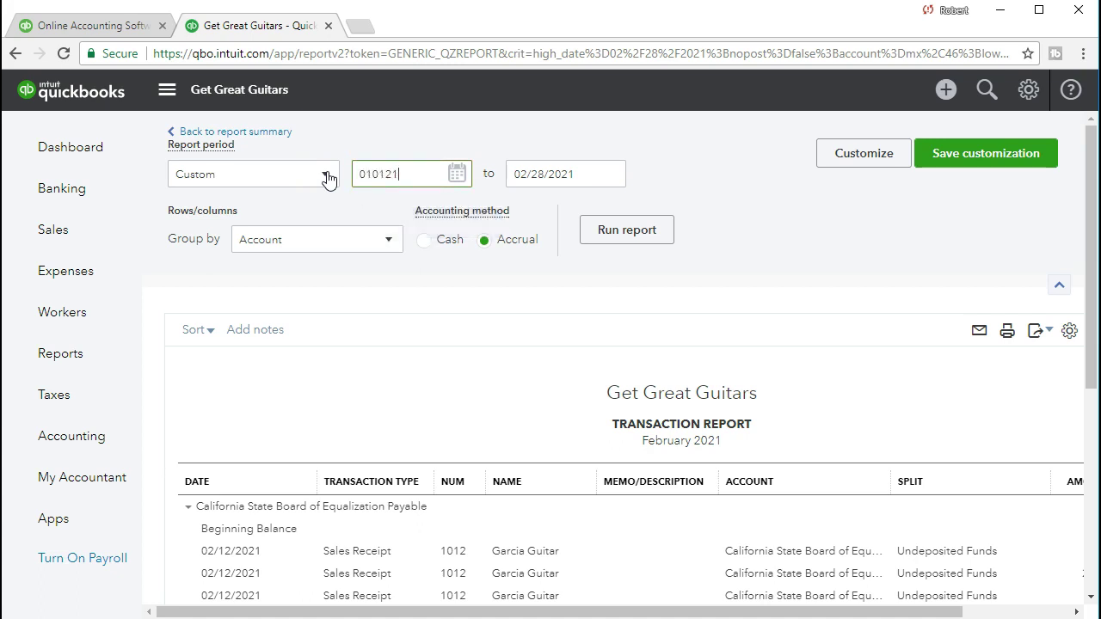
key(Tab)
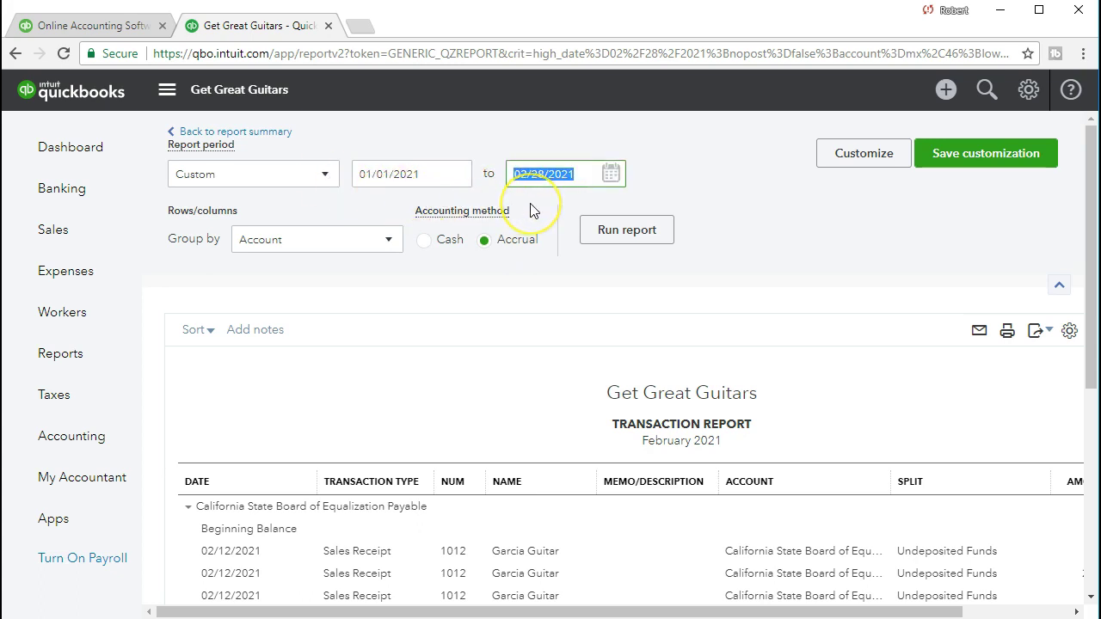
click(628, 239)
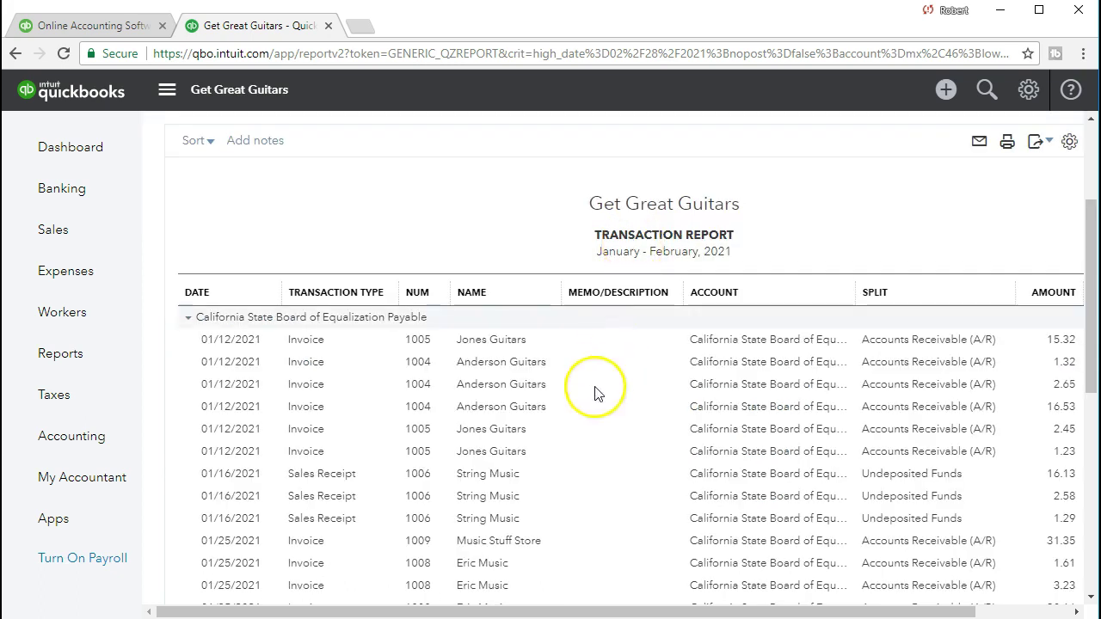
Step: Set the transaction report's end date to 01/31/2021, rerun it and review the sales tax payable total
scroll(359, 387, down, 10)
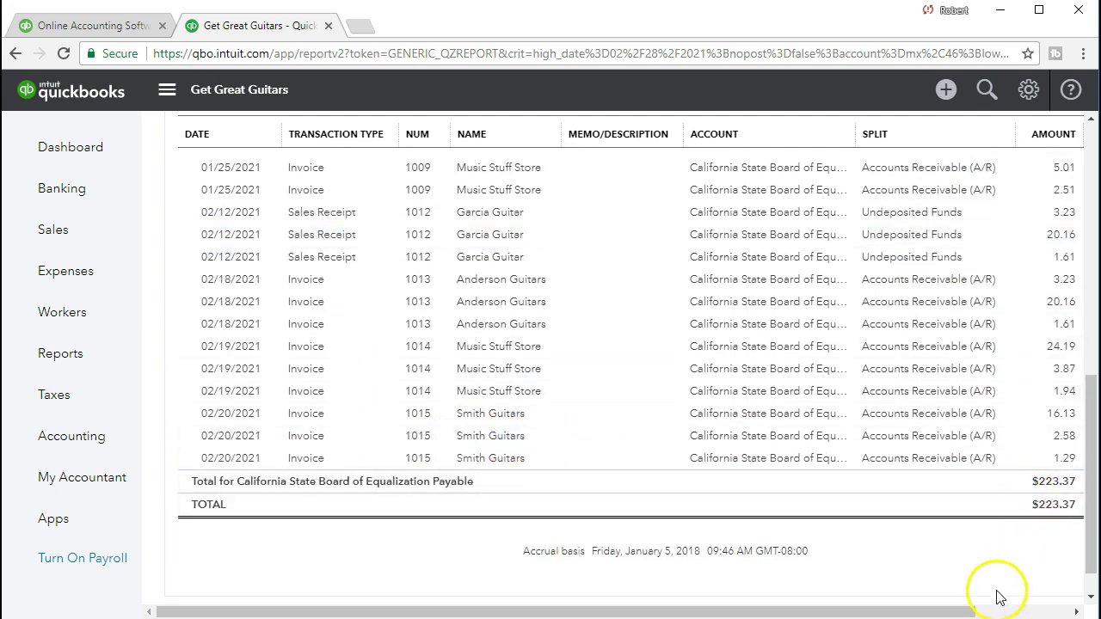
drag(953, 610, 1095, 607)
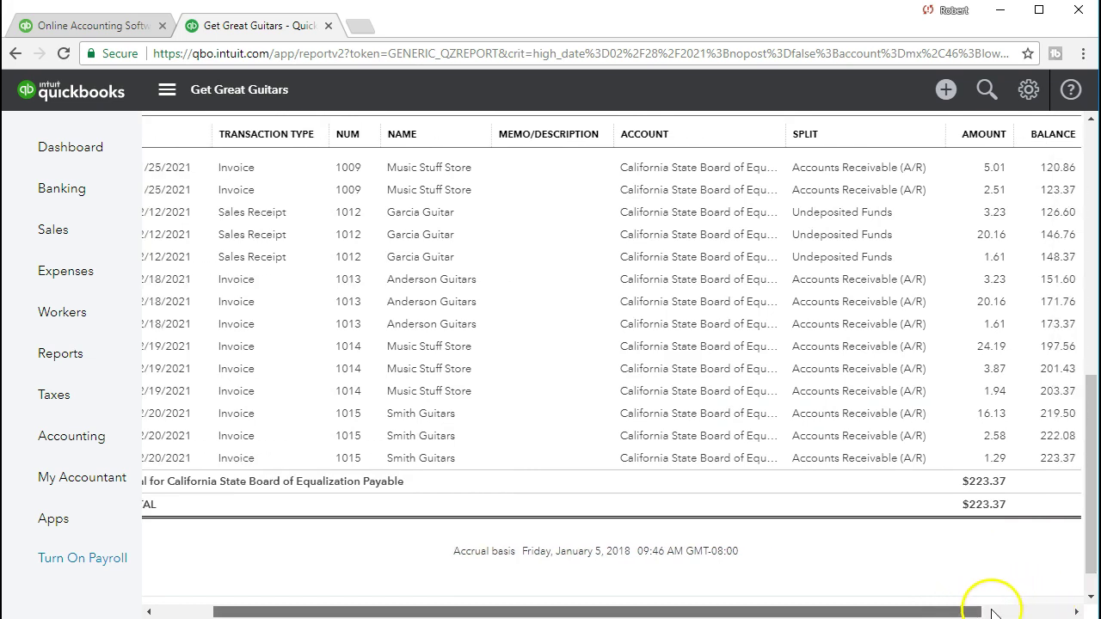
scroll(1053, 504, up, 1)
scroll(1052, 504, up, 5)
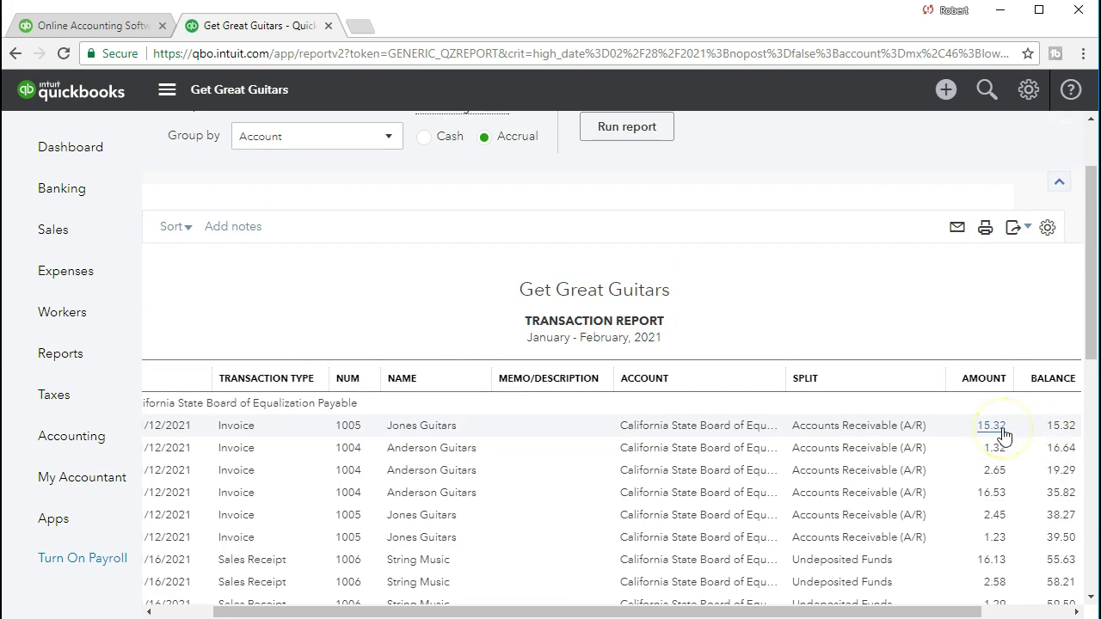
scroll(533, 476, up, 1)
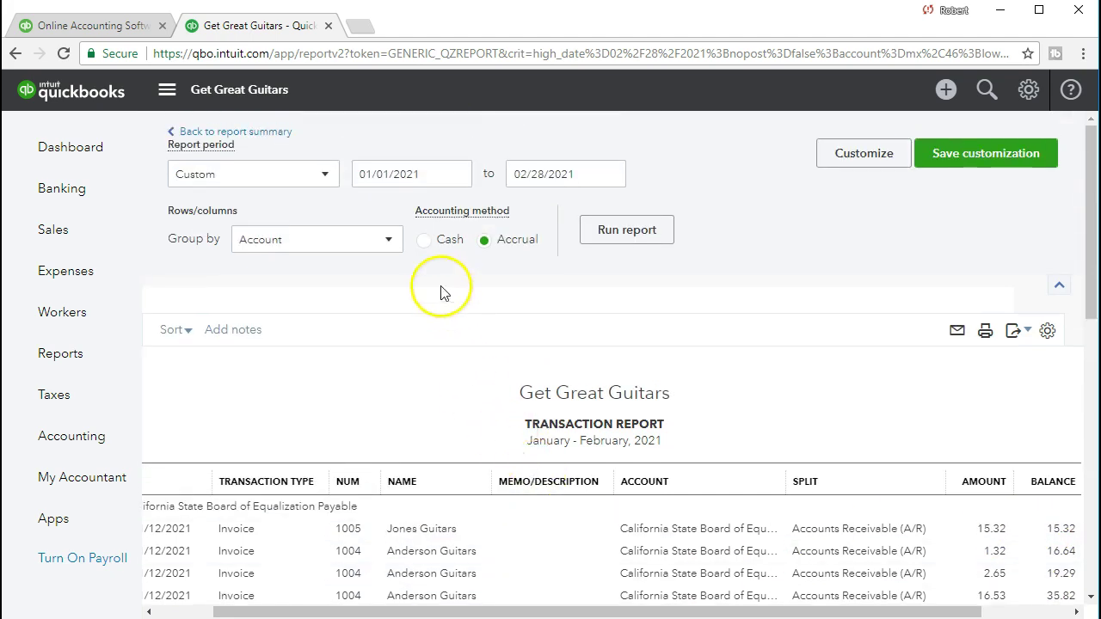
drag(588, 171, 486, 172)
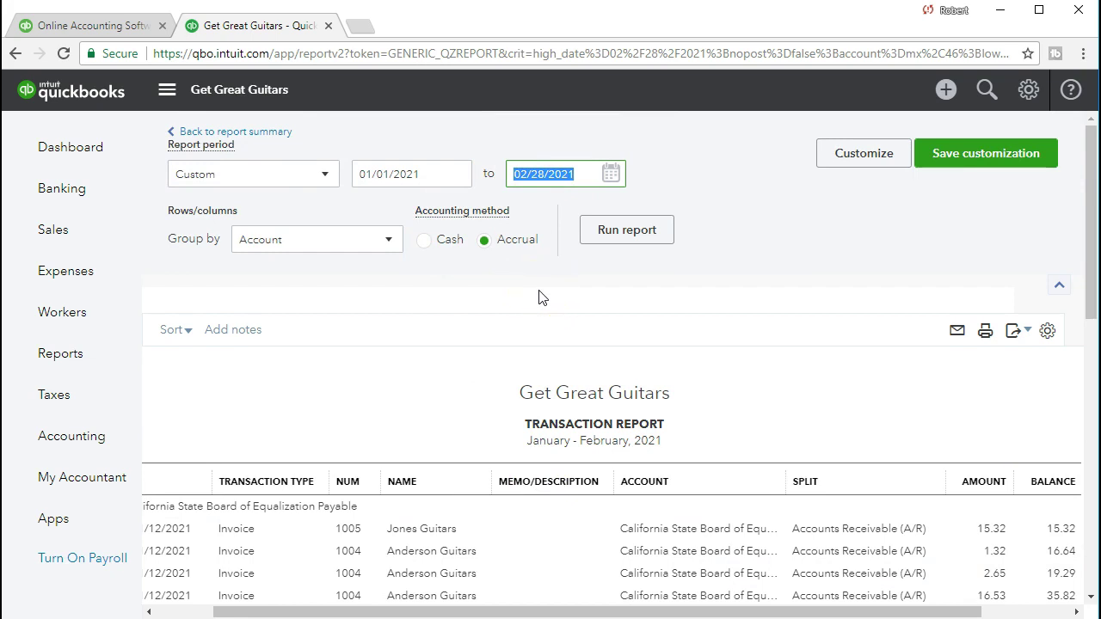
text(01/31/2)
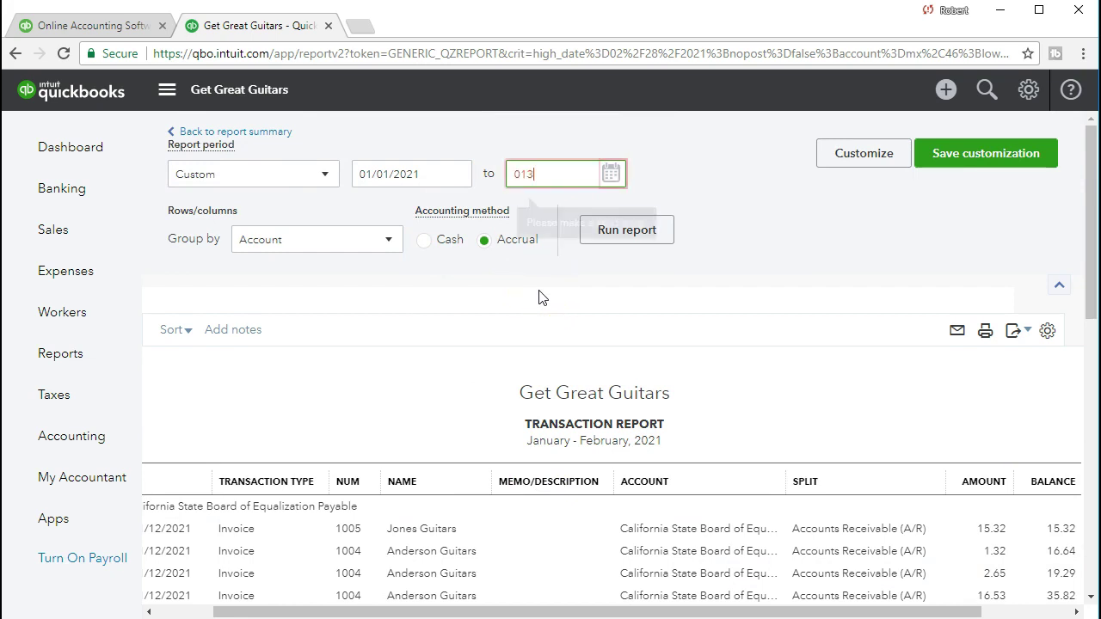
text(021)
key(Tab)
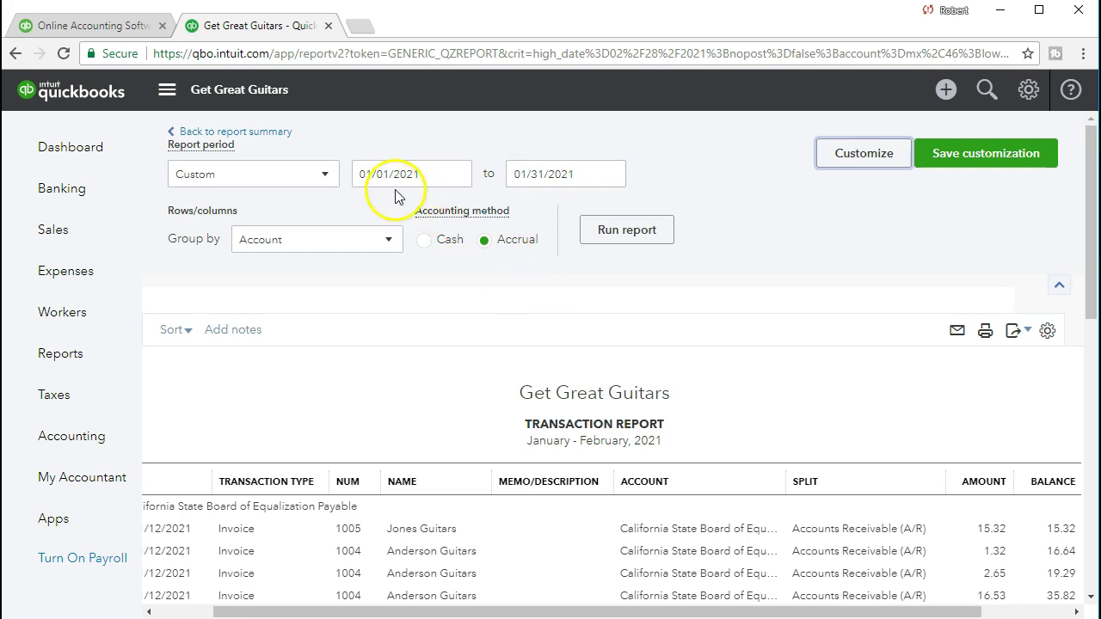
click(526, 177)
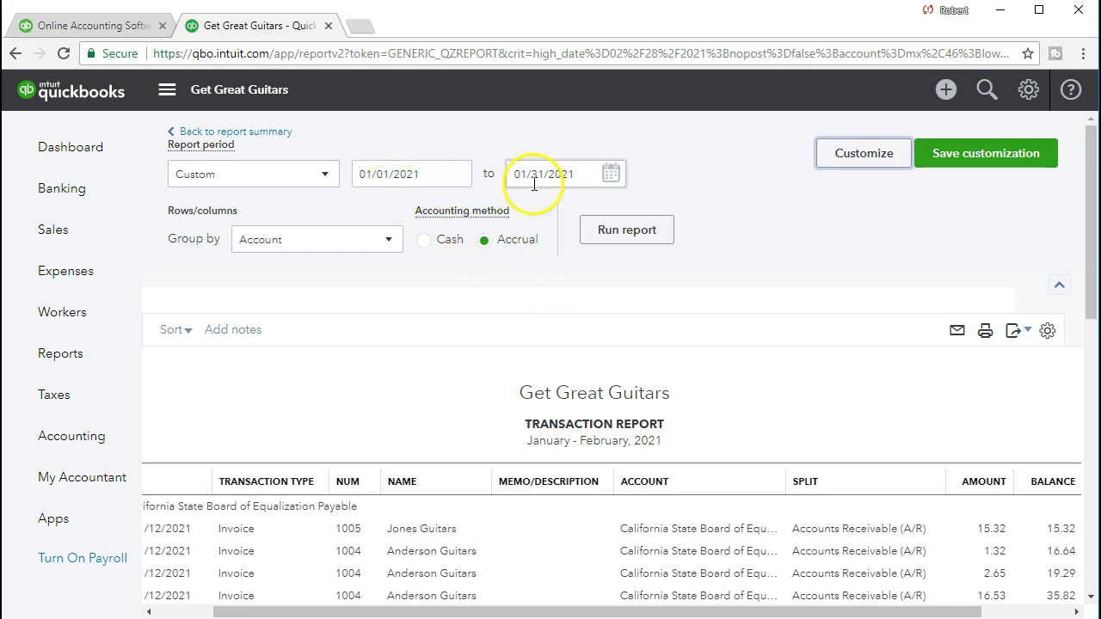
click(616, 229)
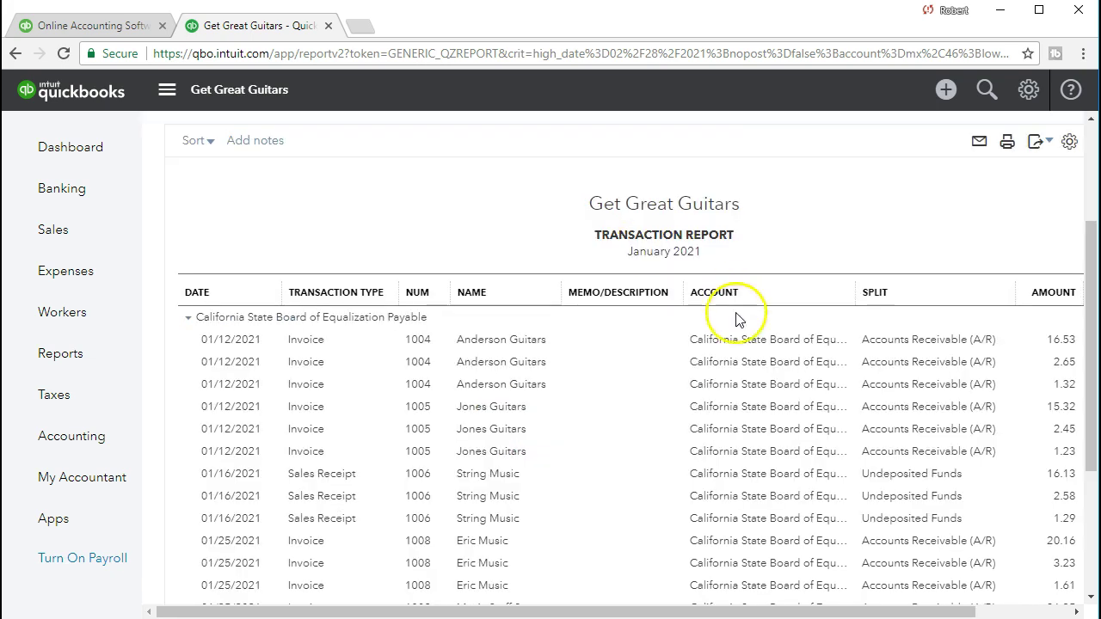
scroll(736, 322, down, 3)
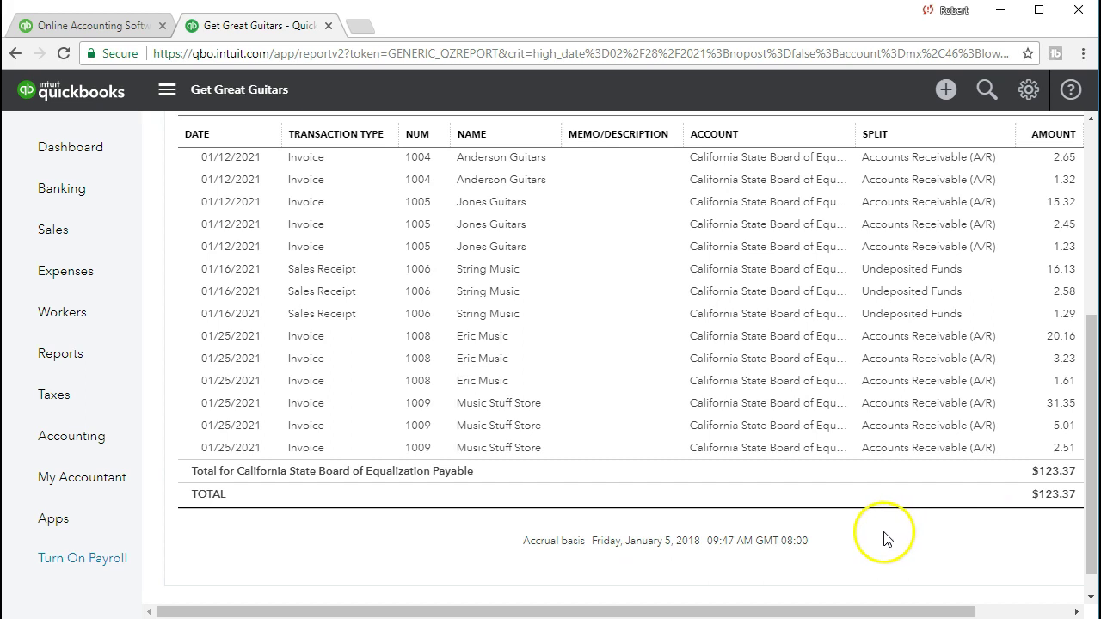
Step: Review the tax agencies' filing frequencies and start dates in the sales tax settings, and return to the sales tax overview
click(100, 404)
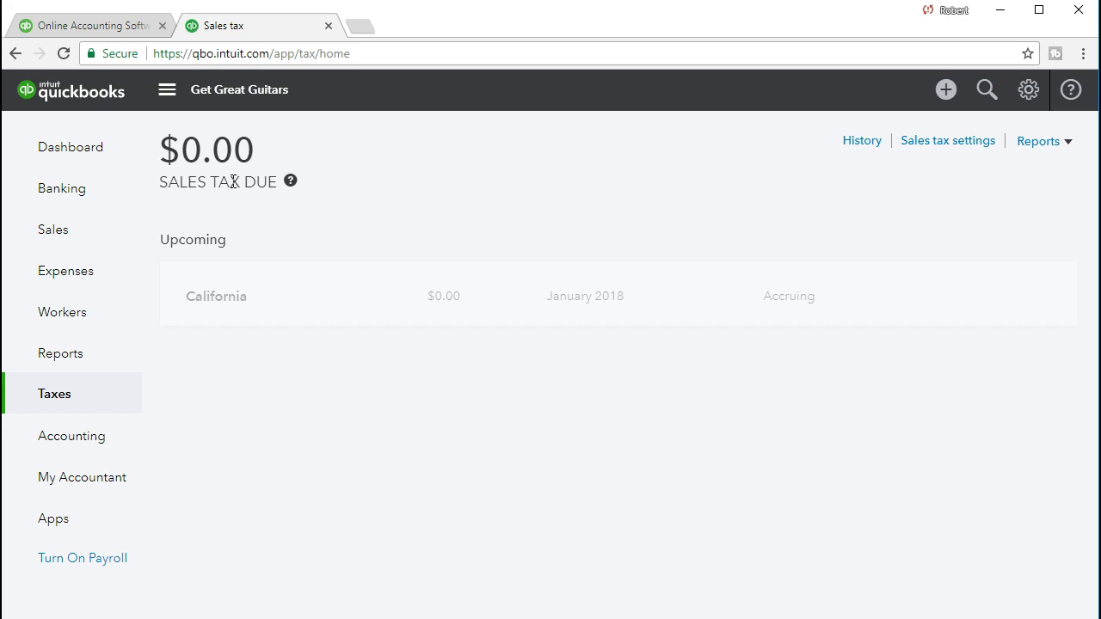
click(240, 215)
click(942, 151)
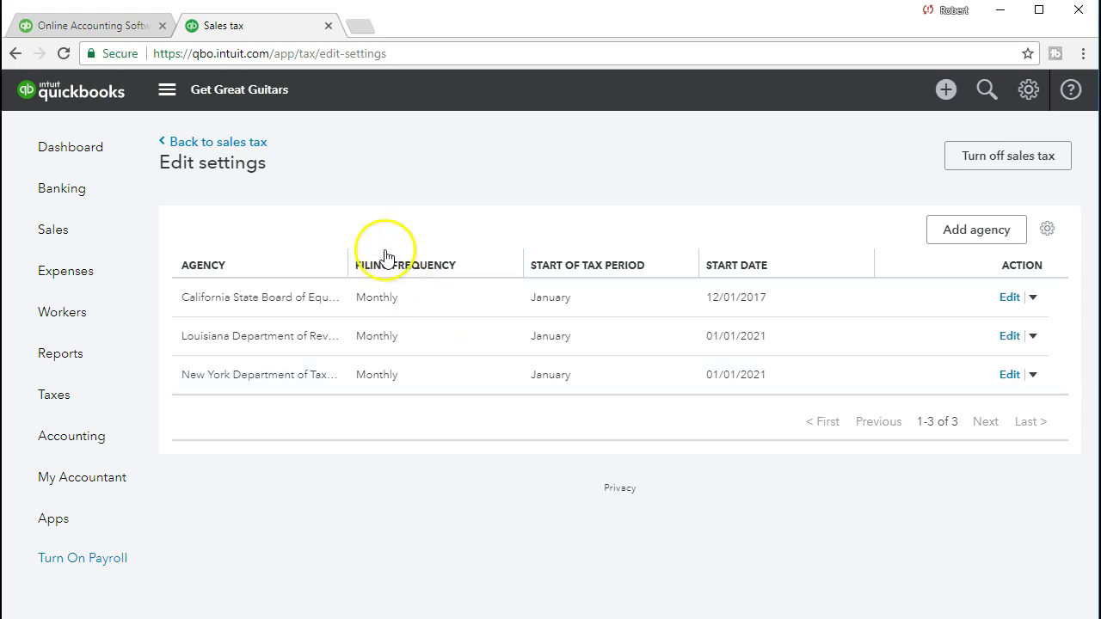
click(255, 144)
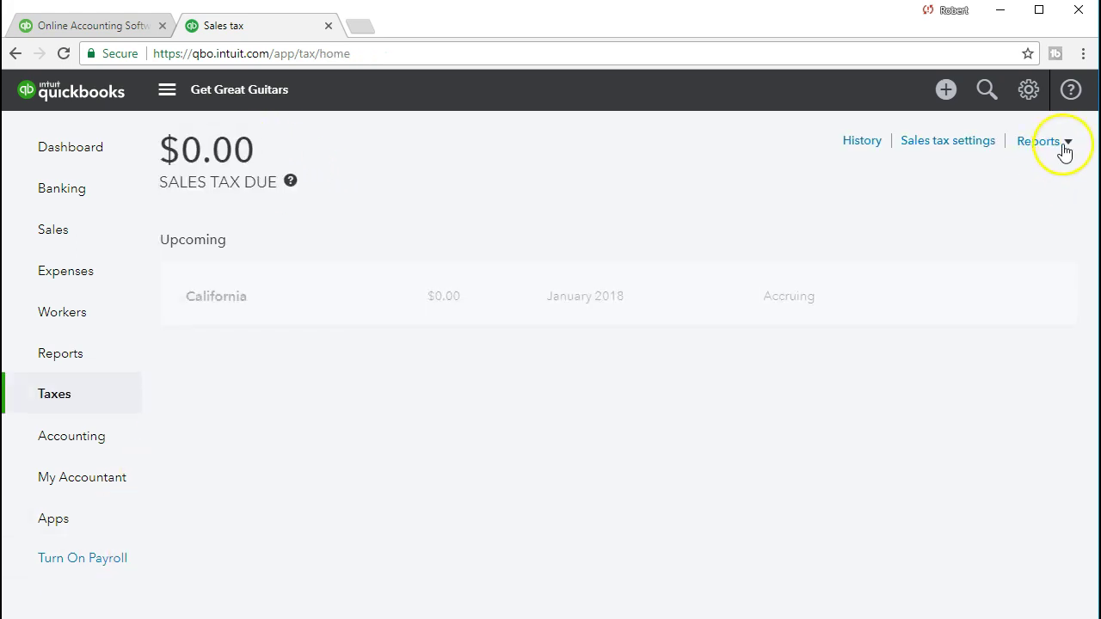
Step: Open the sales tax liability report and set its report period to This Month
click(1066, 151)
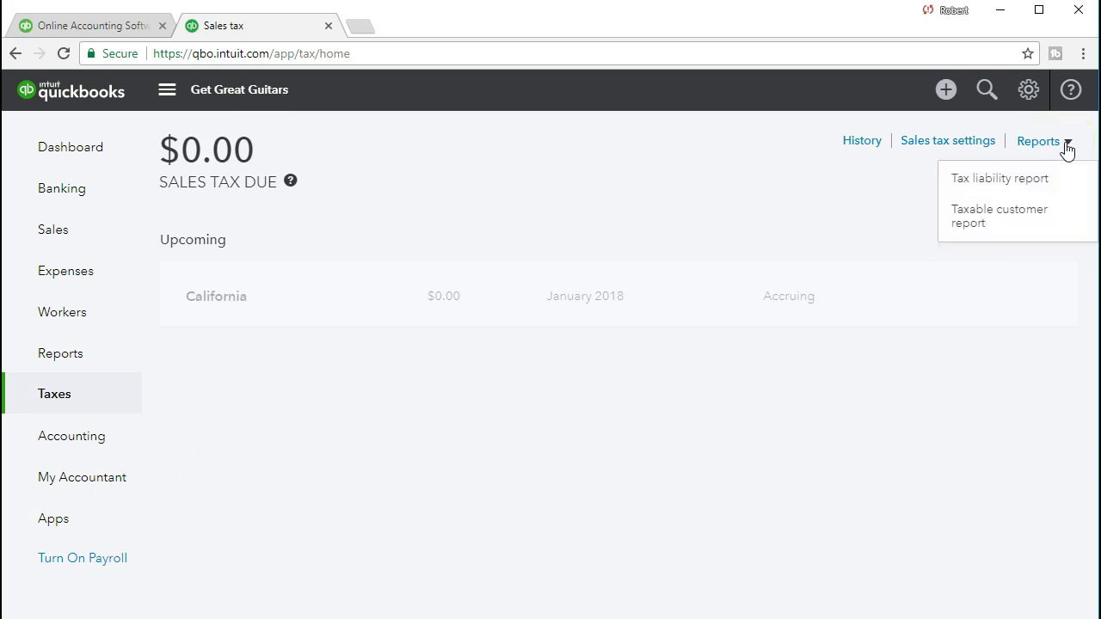
click(1018, 183)
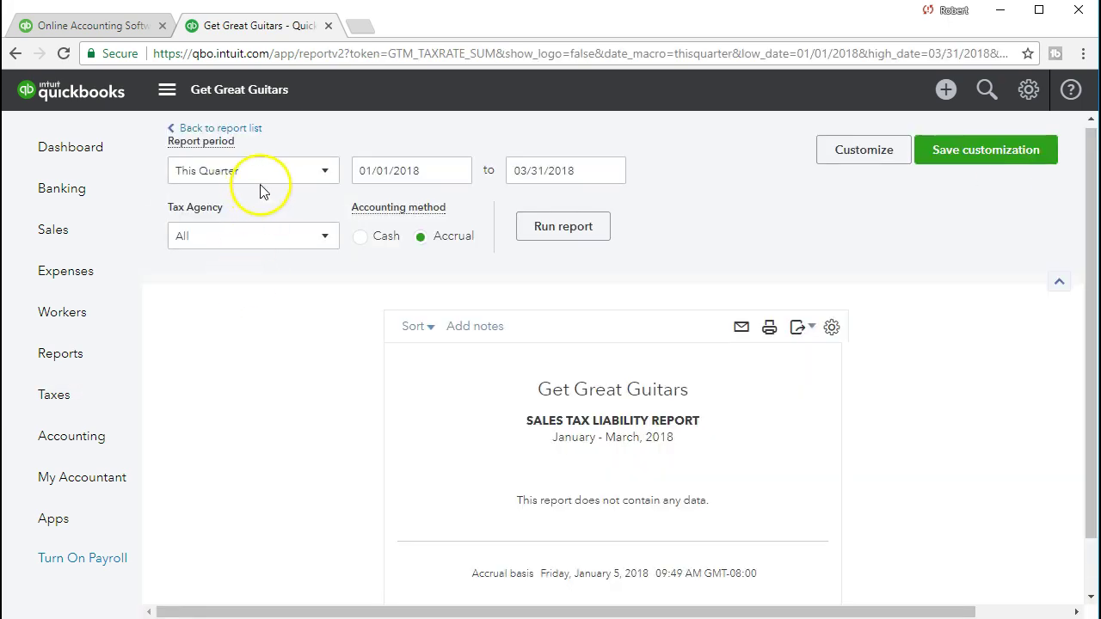
click(326, 176)
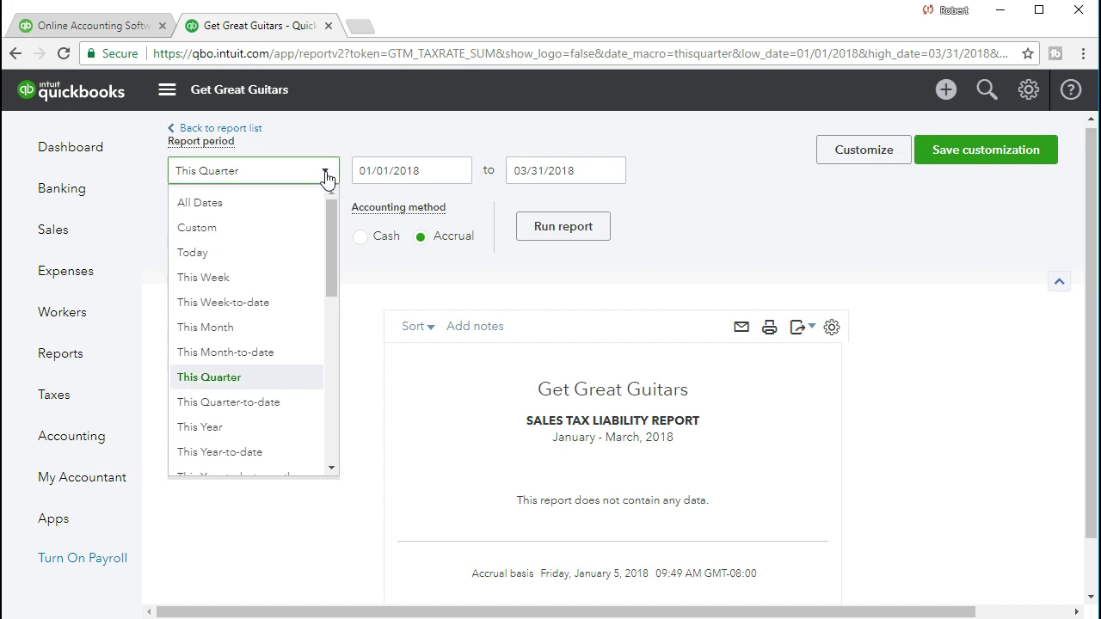
click(267, 329)
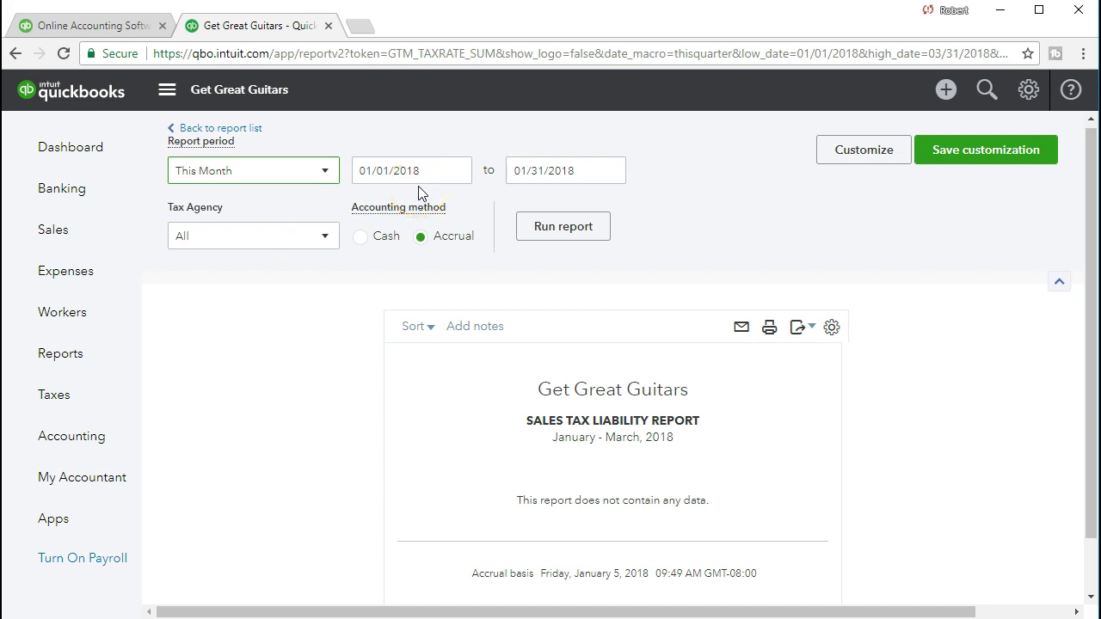
Step: Run the sales tax liability report for 01/01/2021 to 02/28/2021 and review the tax by California rate
drag(433, 169, 277, 161)
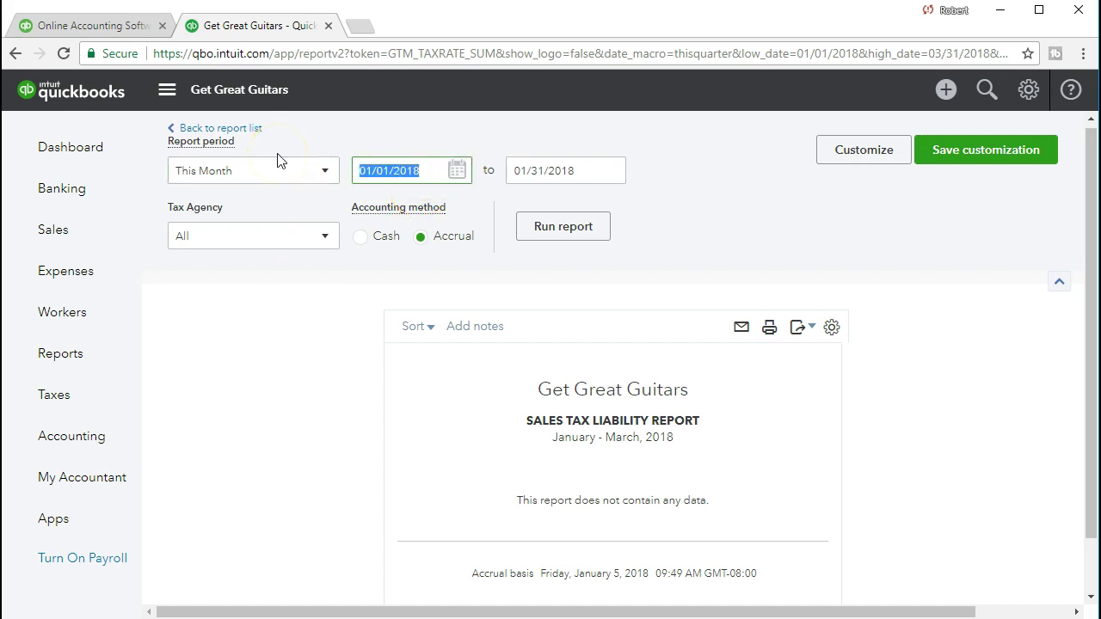
text(0101)
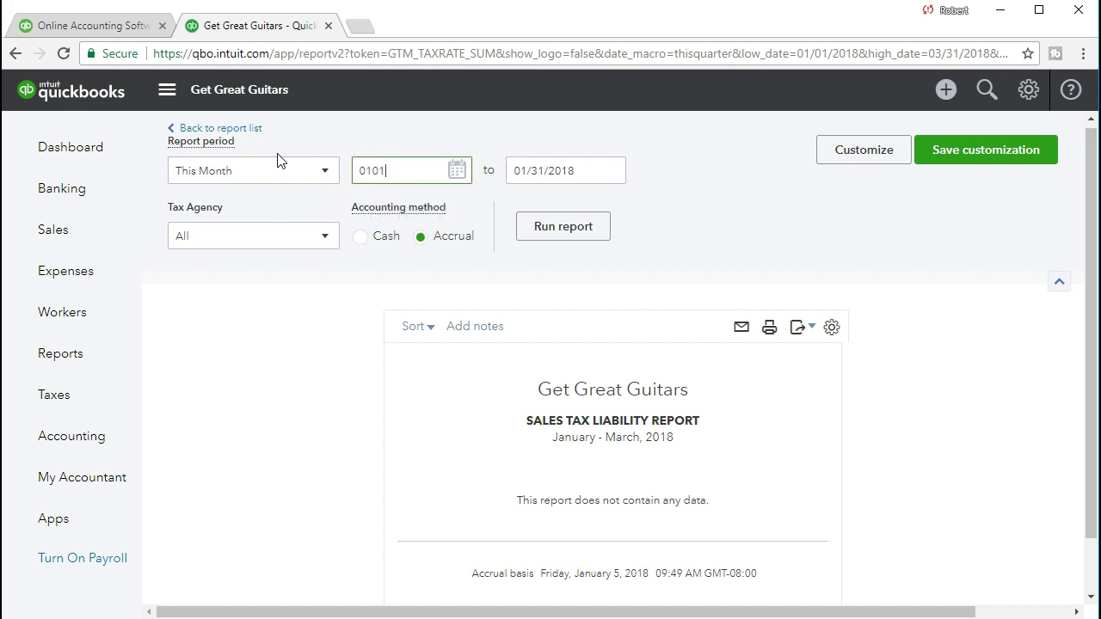
text(28)
key(Tab)
text(01)
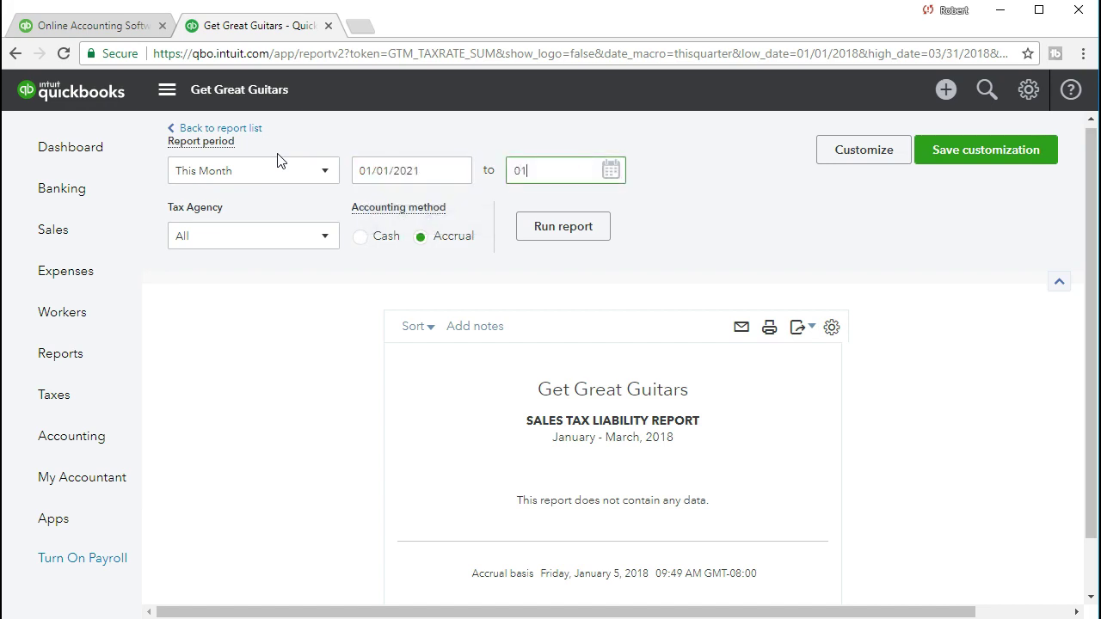
key(BackSpace)
text(2/)
text(28)
key(Tab)
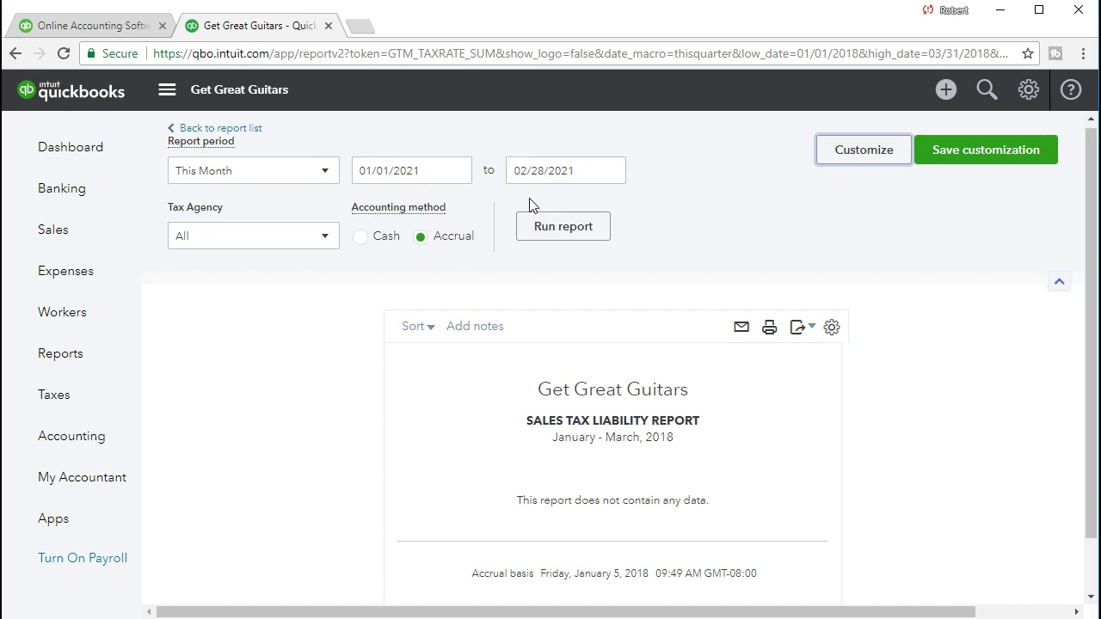
click(553, 236)
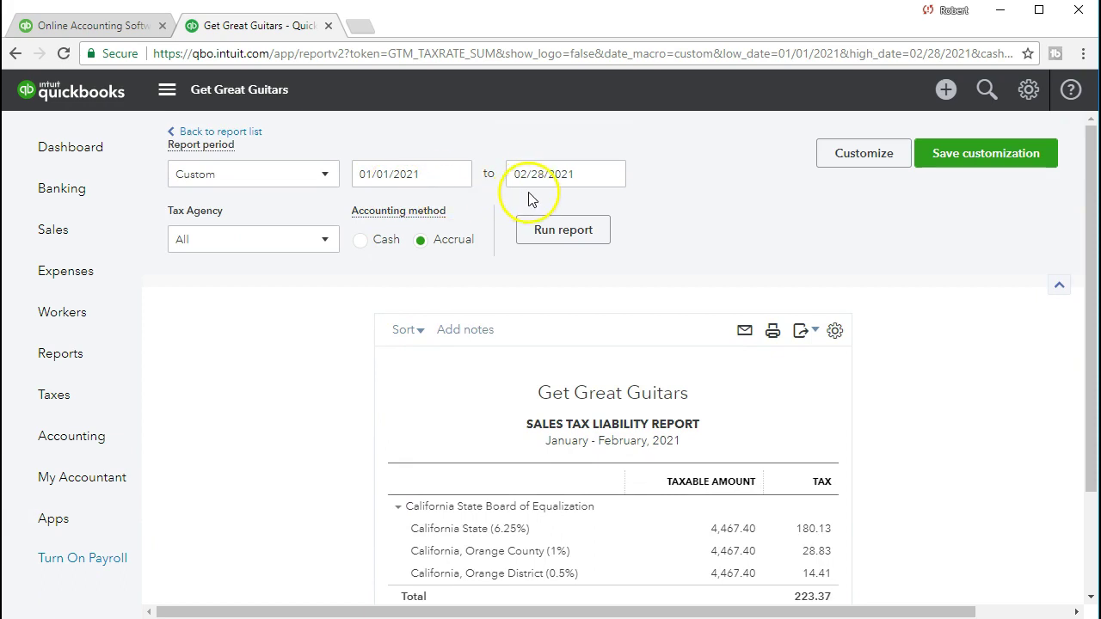
click(563, 230)
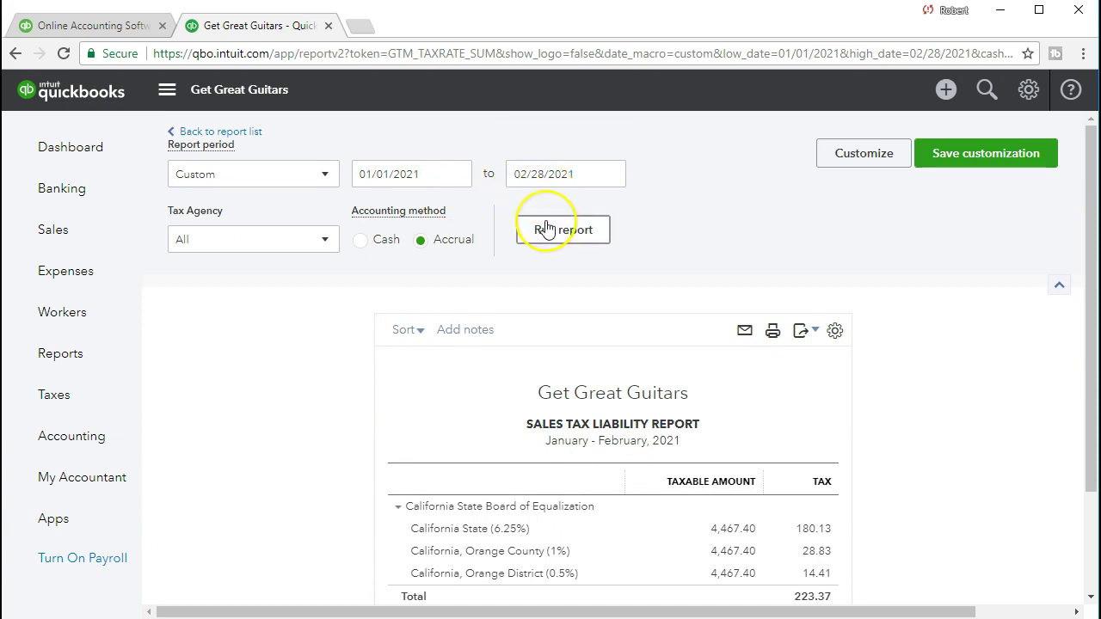
scroll(550, 241, down, 2)
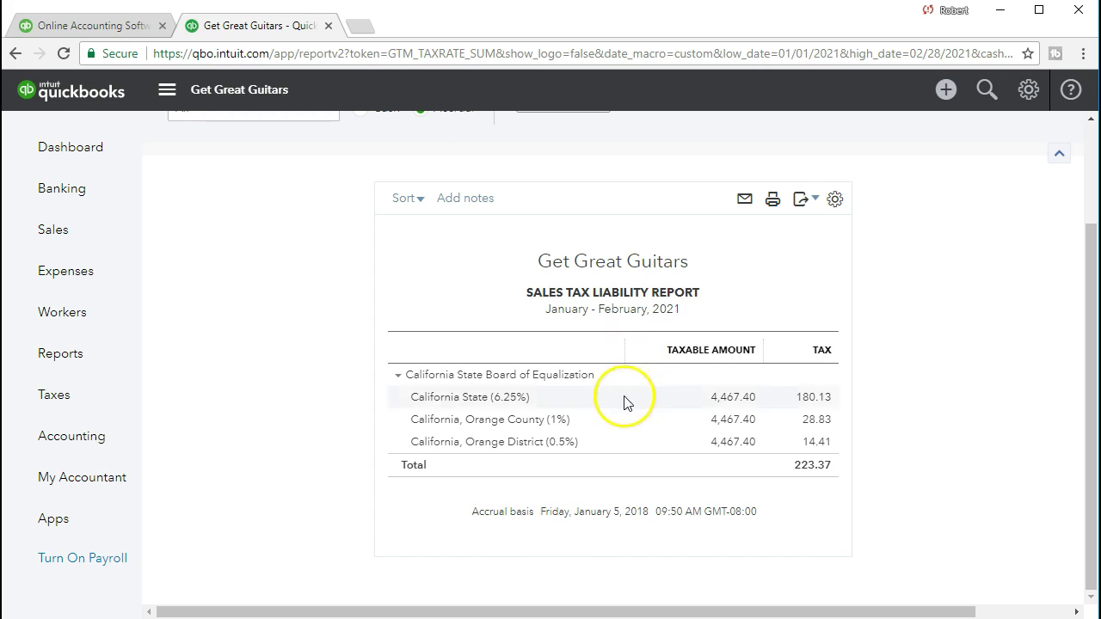
Step: Set the liability report's end date to 01/31/2021, rerun it and review the California tax total
scroll(621, 401, up, 2)
triple_click(583, 178)
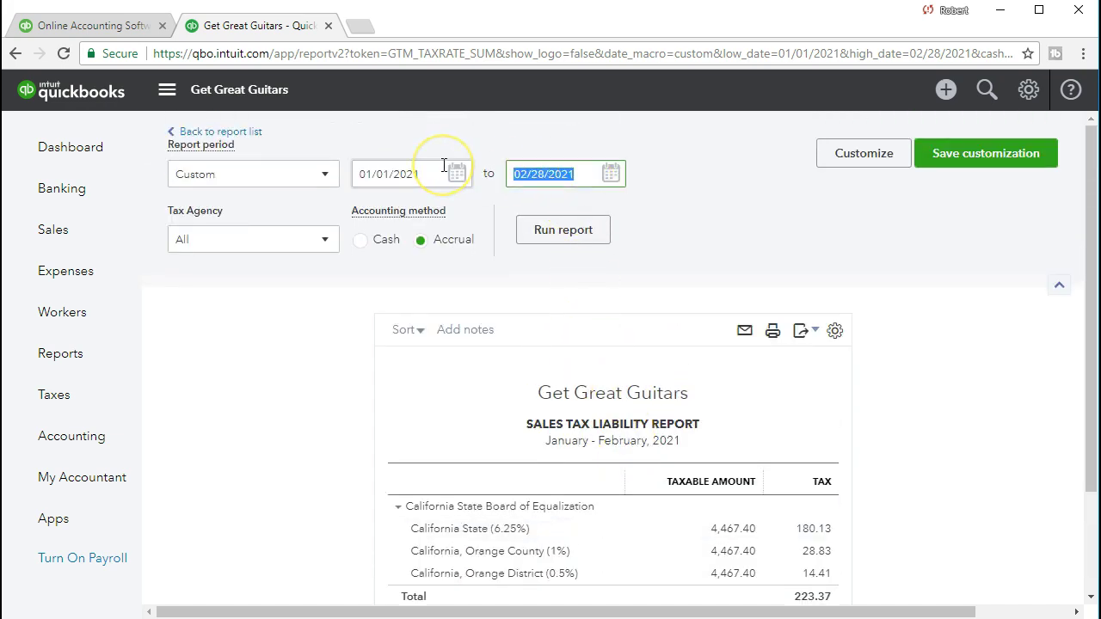
text(01/31/2021)
key(Tab)
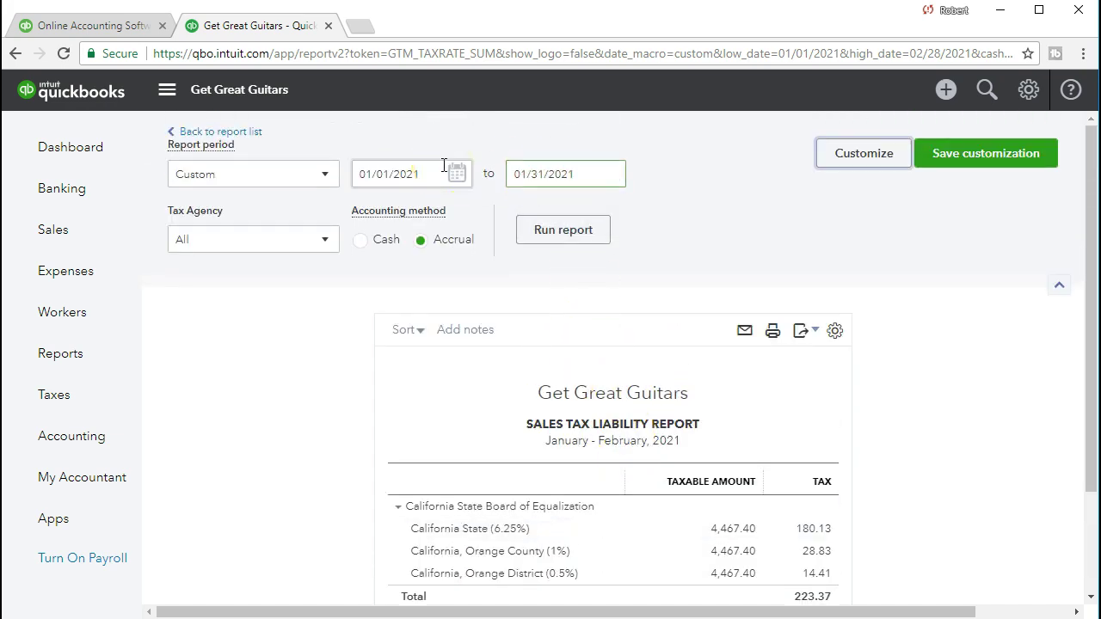
click(594, 227)
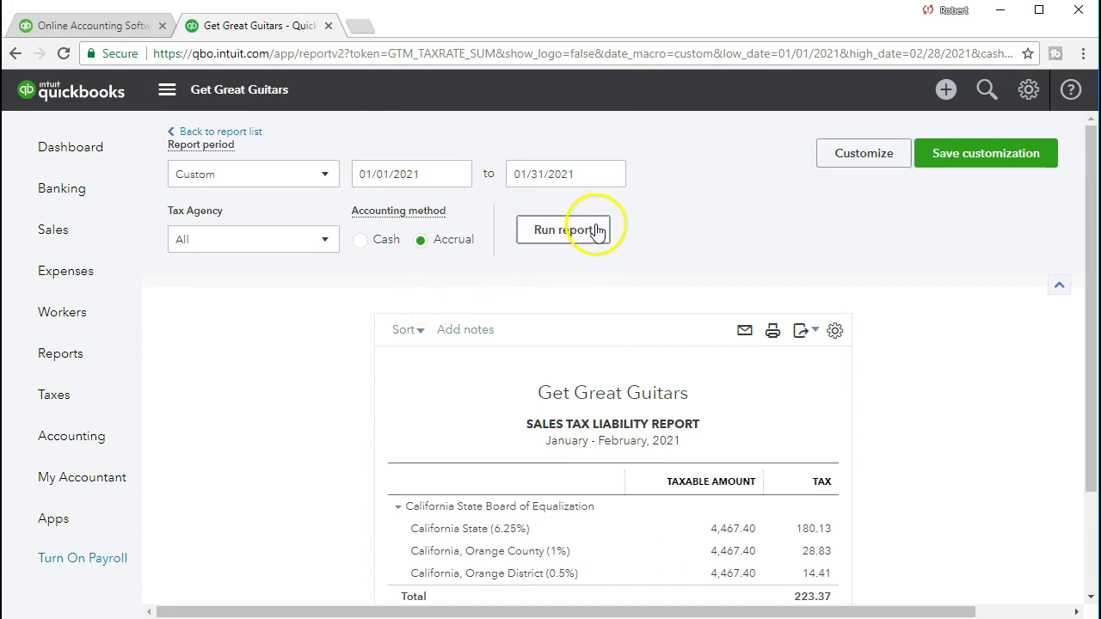
scroll(511, 315, down, 1)
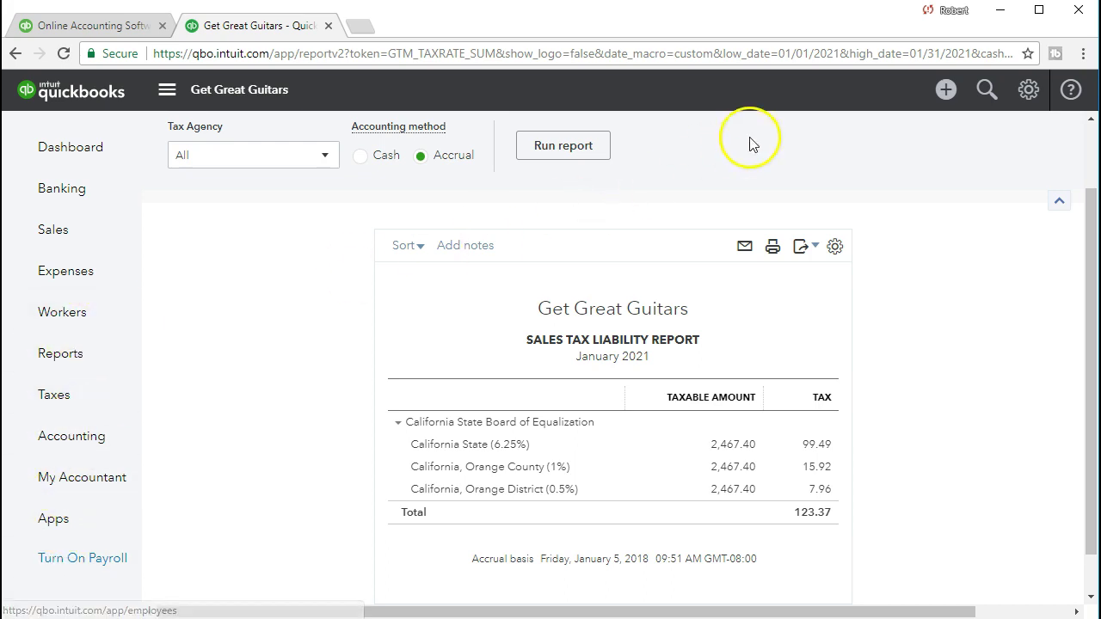
Step: Start a new check and add California State Board of Equalization as a new vendor for the payee
click(942, 90)
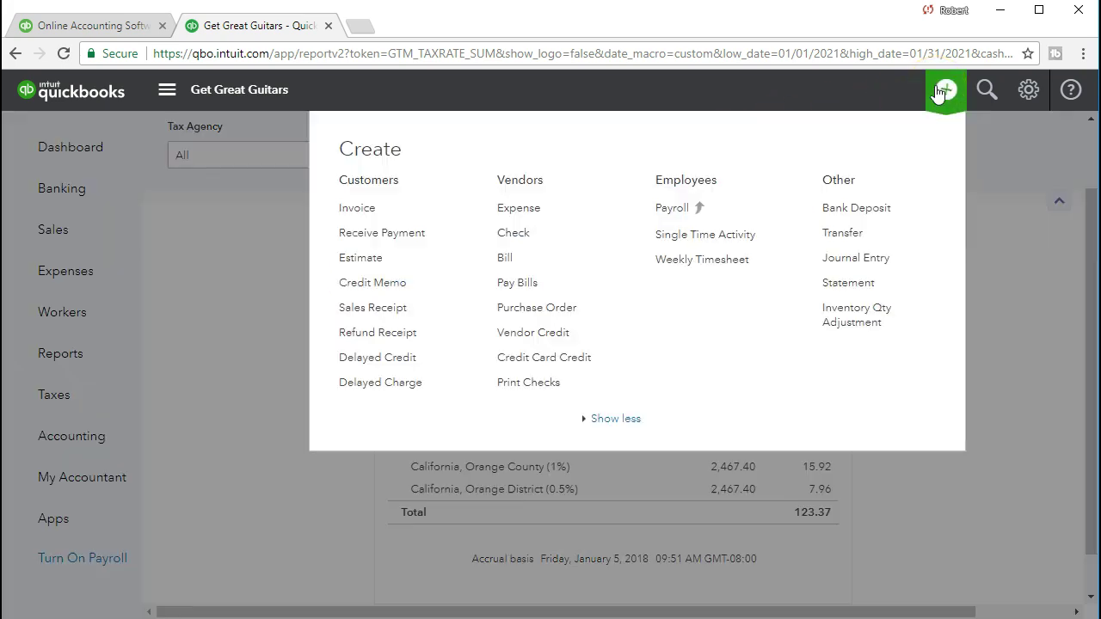
click(514, 233)
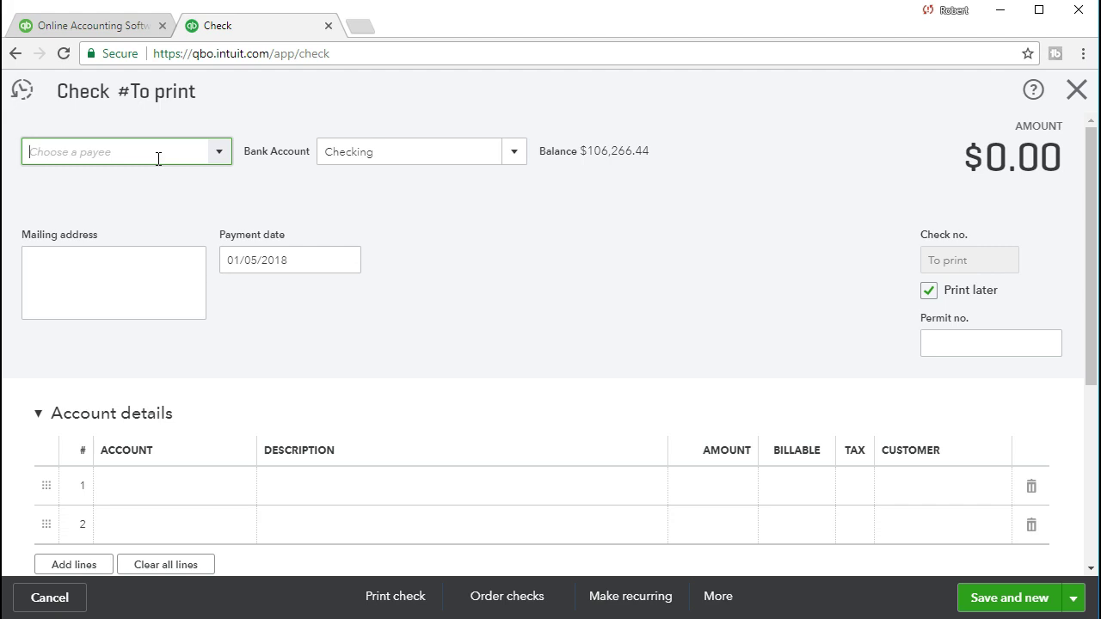
text(Ca)
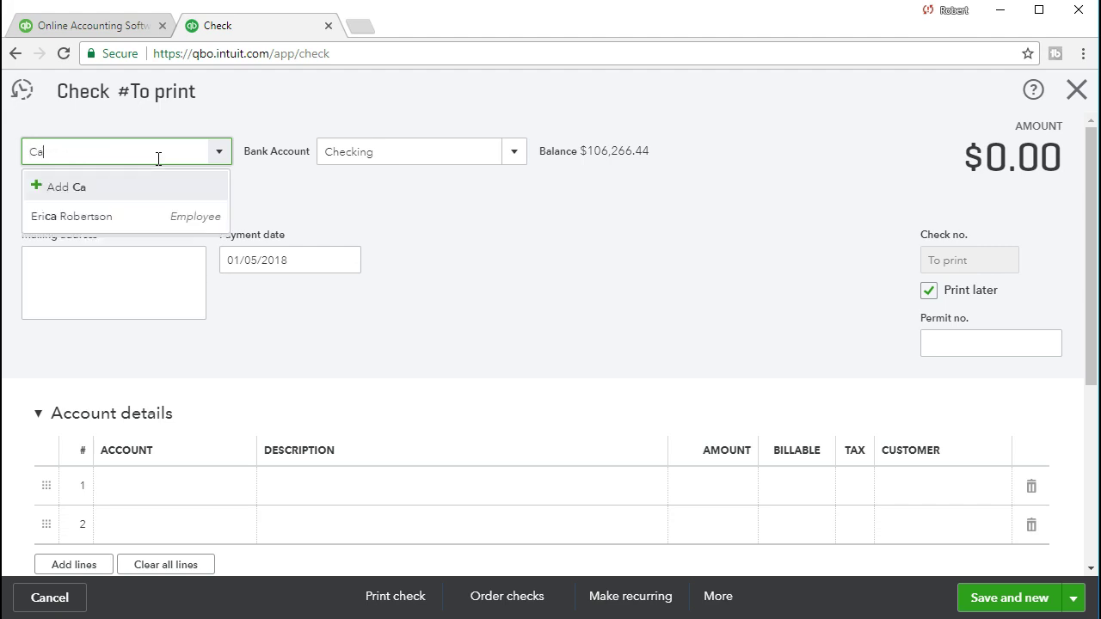
text(lifornia State Board of Equalization)
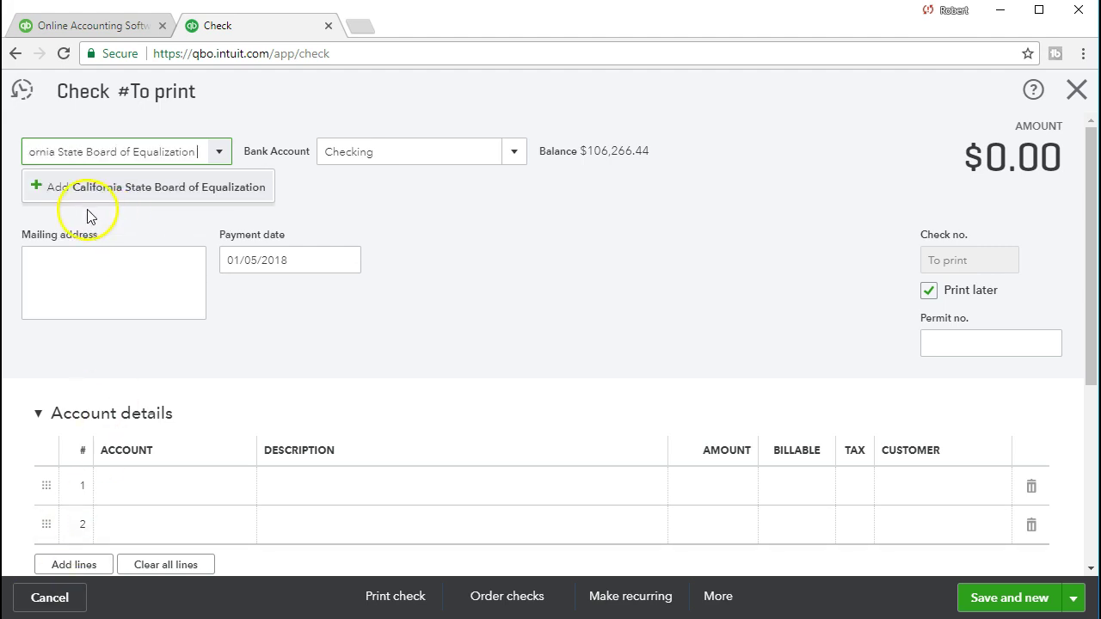
click(132, 187)
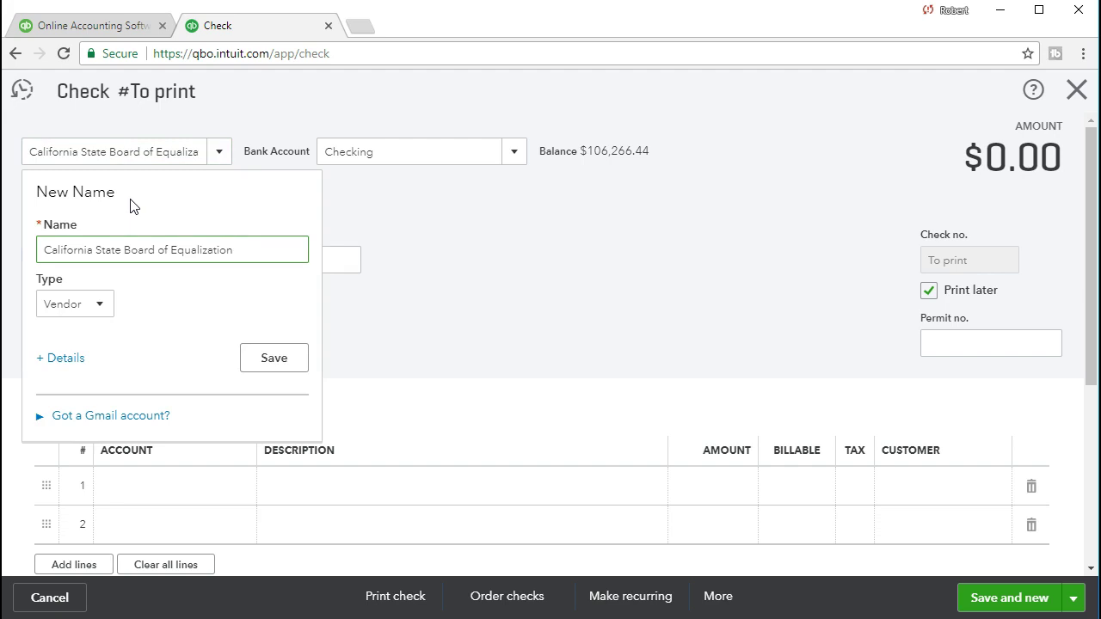
click(105, 313)
click(263, 361)
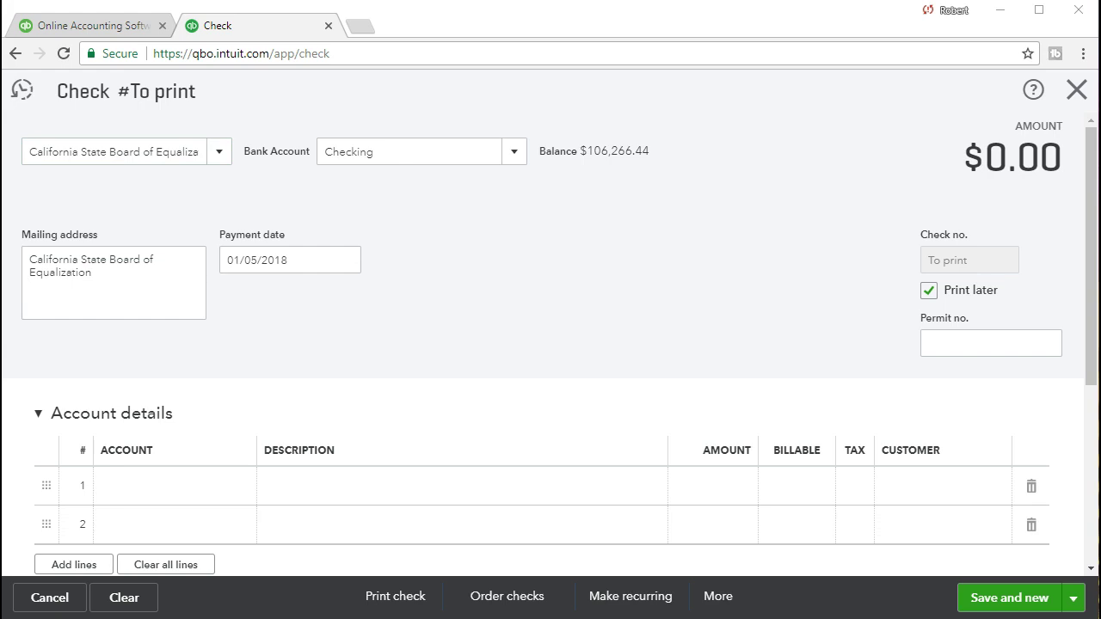
Step: Set the check's payment date to 02/28/2021 and turn off Print later
click(314, 260)
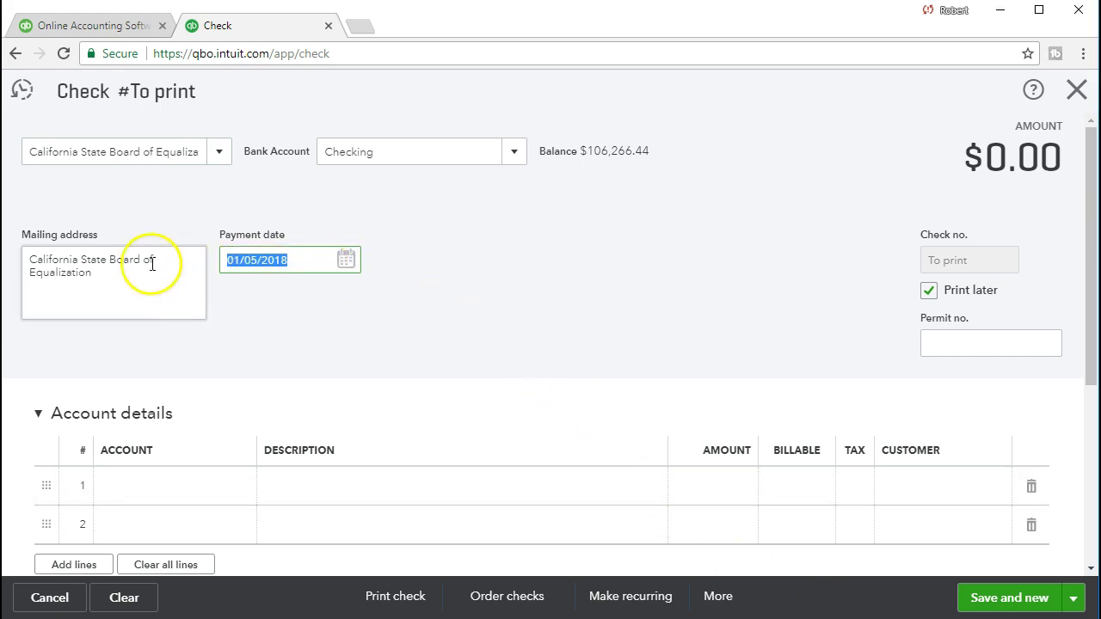
text(022821)
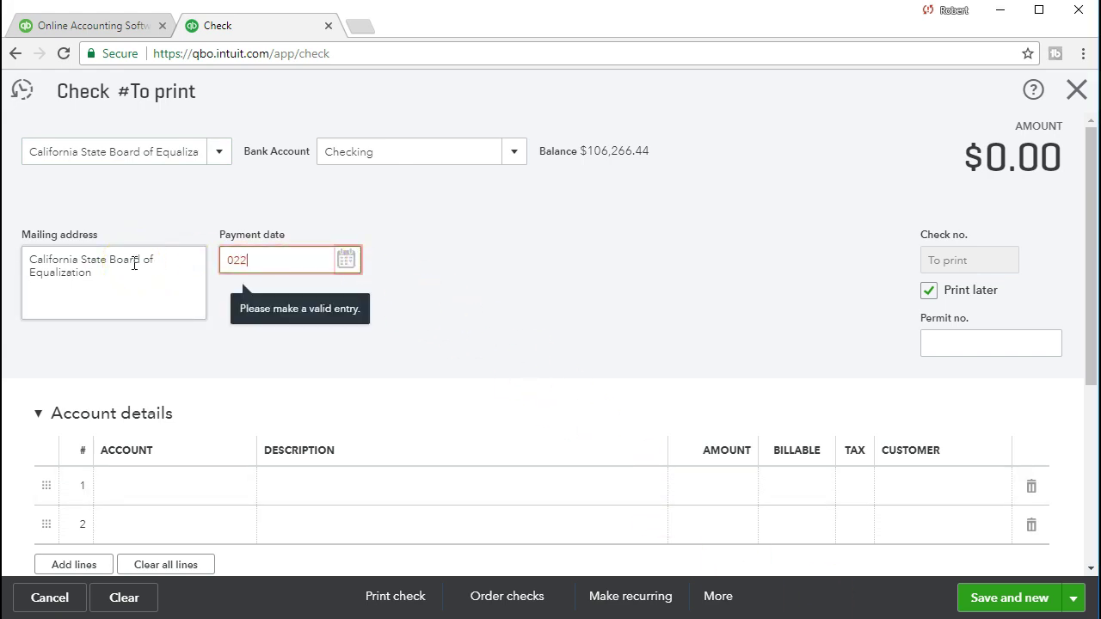
key(Tab)
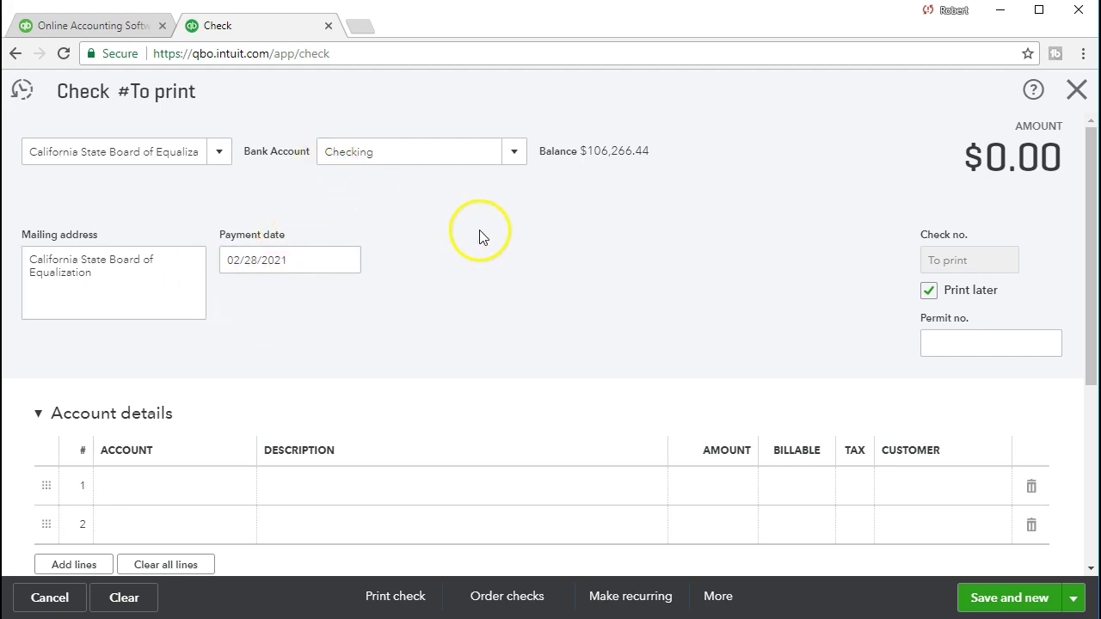
click(929, 292)
click(936, 269)
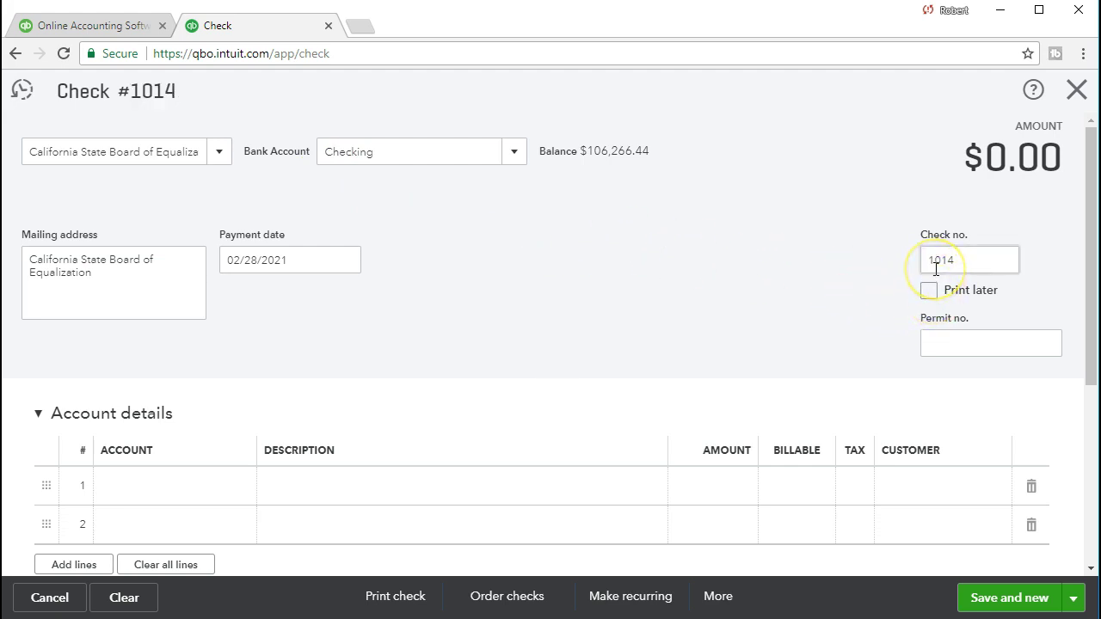
click(754, 309)
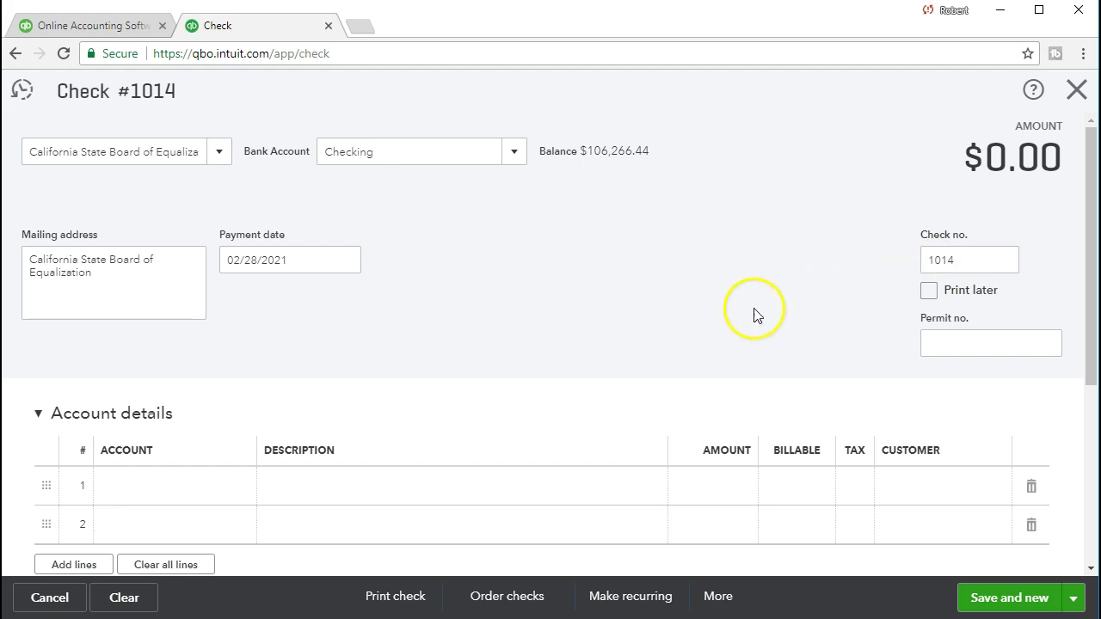
Step: Try to find a sales tax payable account for the check's first account line
scroll(746, 314, down, 1)
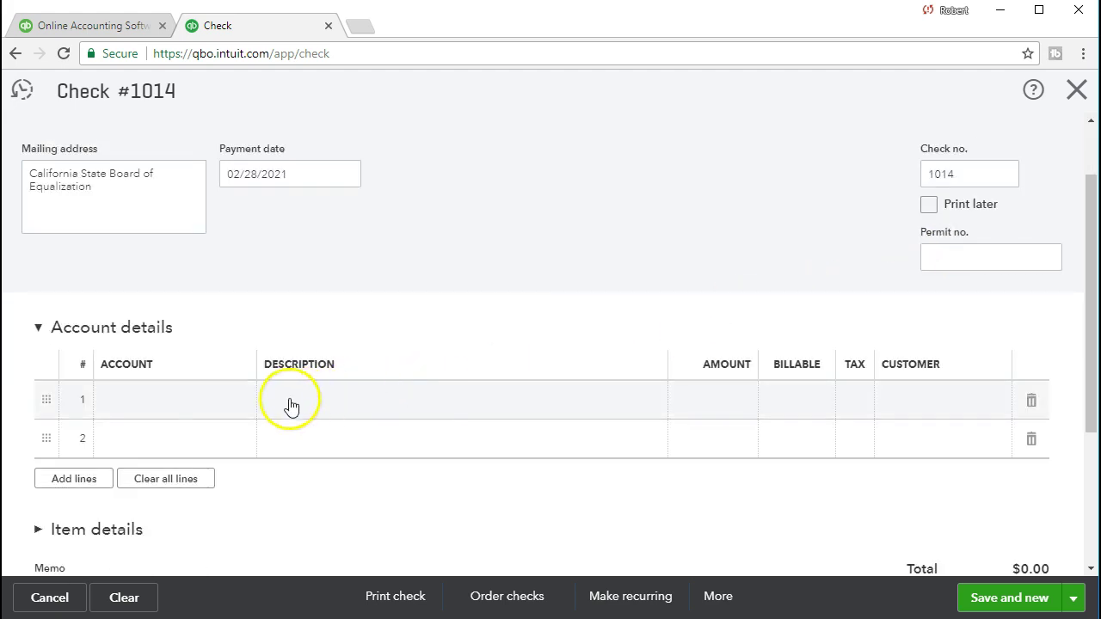
click(217, 404)
click(246, 402)
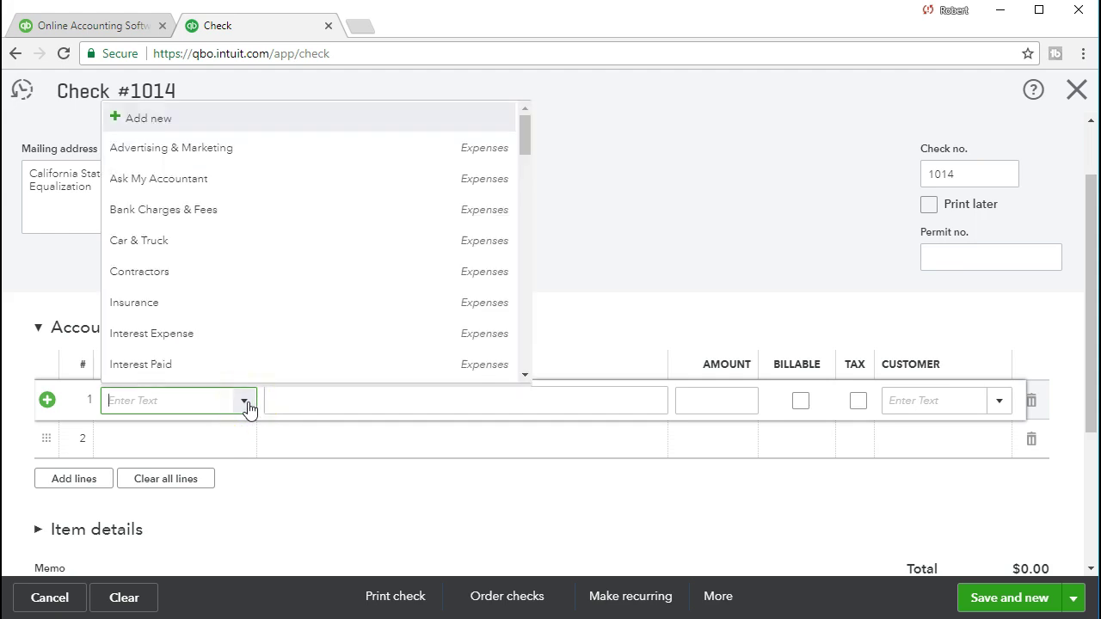
text(Sal)
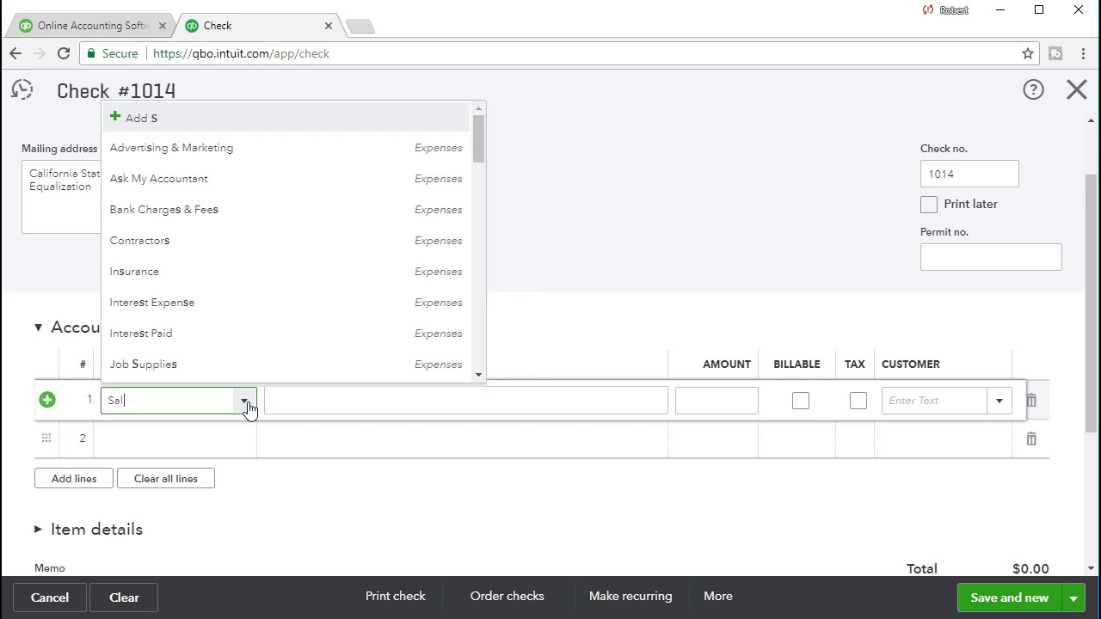
text(es ta)
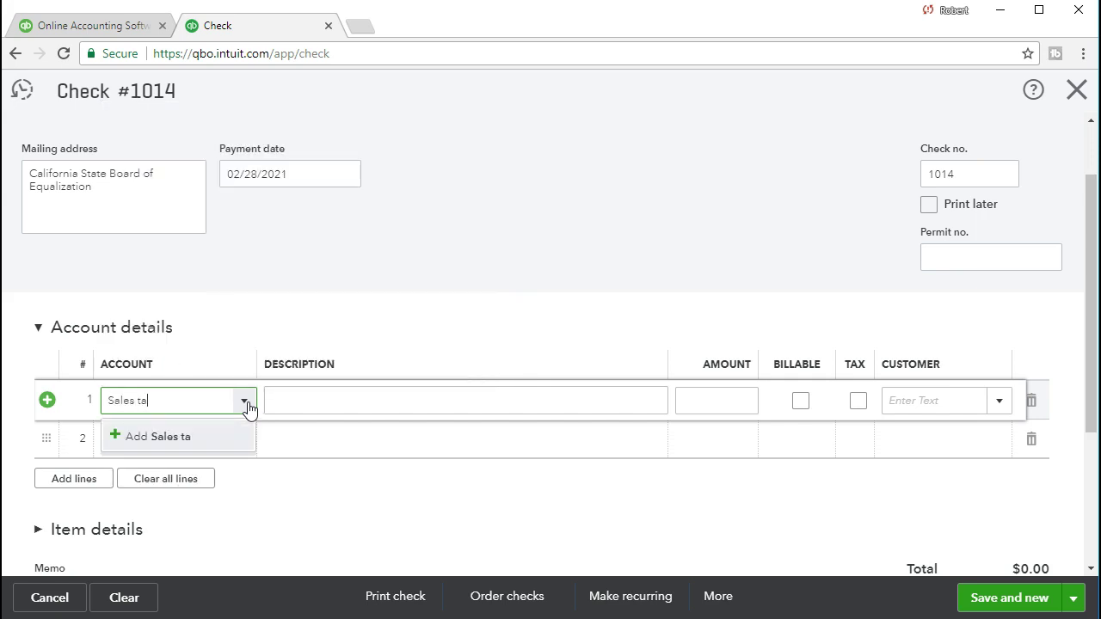
text(x pay)
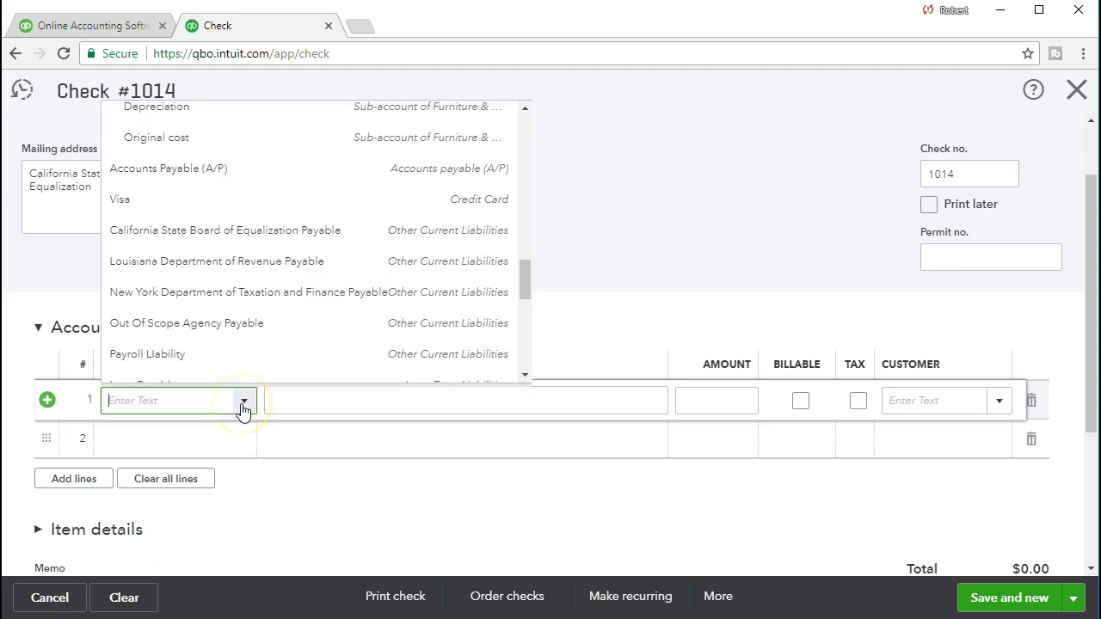
Step: Assign the first line to California State Board of Equalization Payable and enter 123.37 as its amount
click(232, 244)
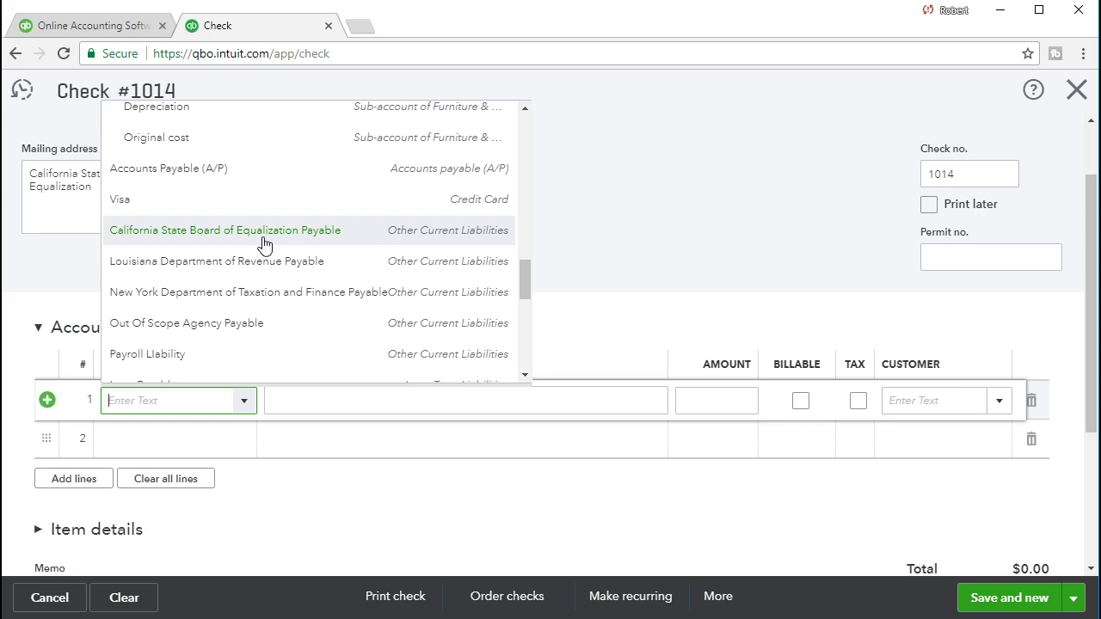
click(418, 231)
key(Tab)
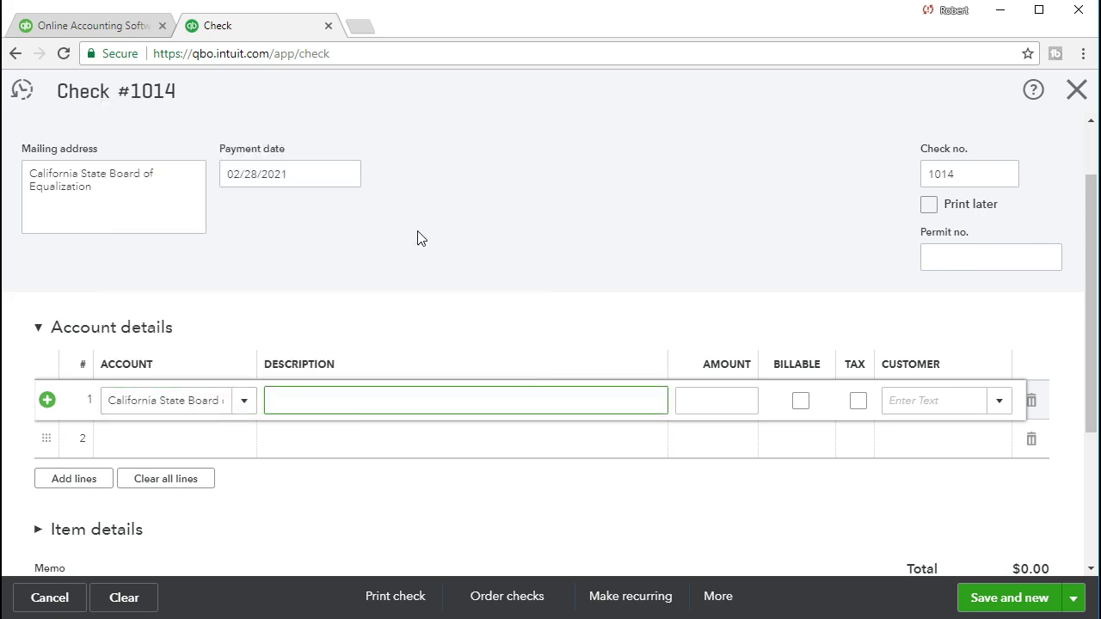
key(Tab)
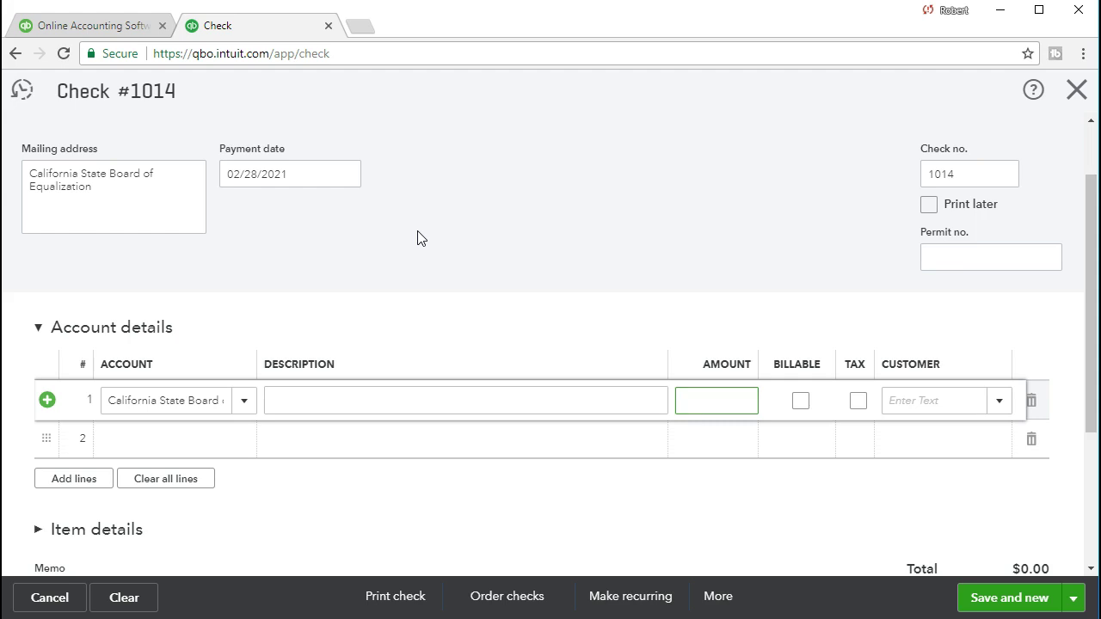
text(123.37)
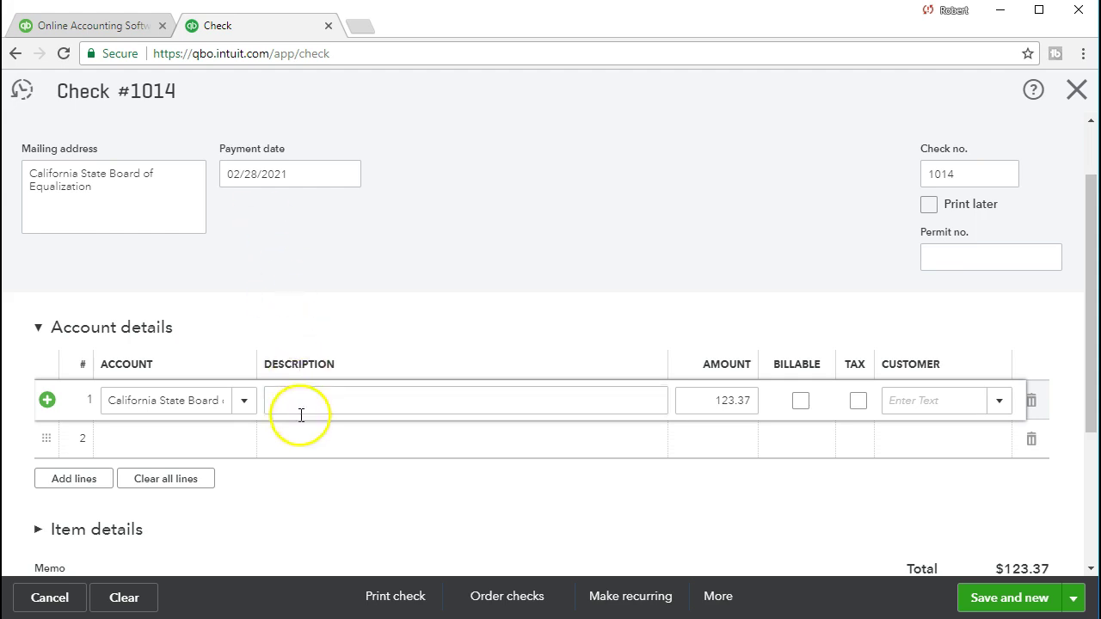
Step: Try to save the check with its existing check number
click(302, 448)
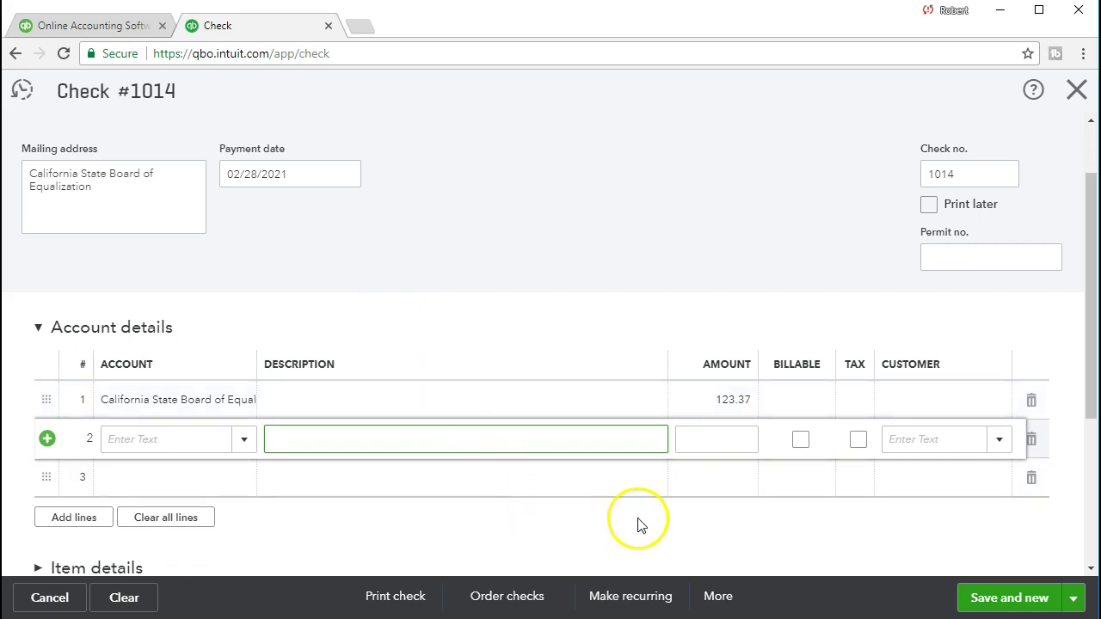
click(978, 606)
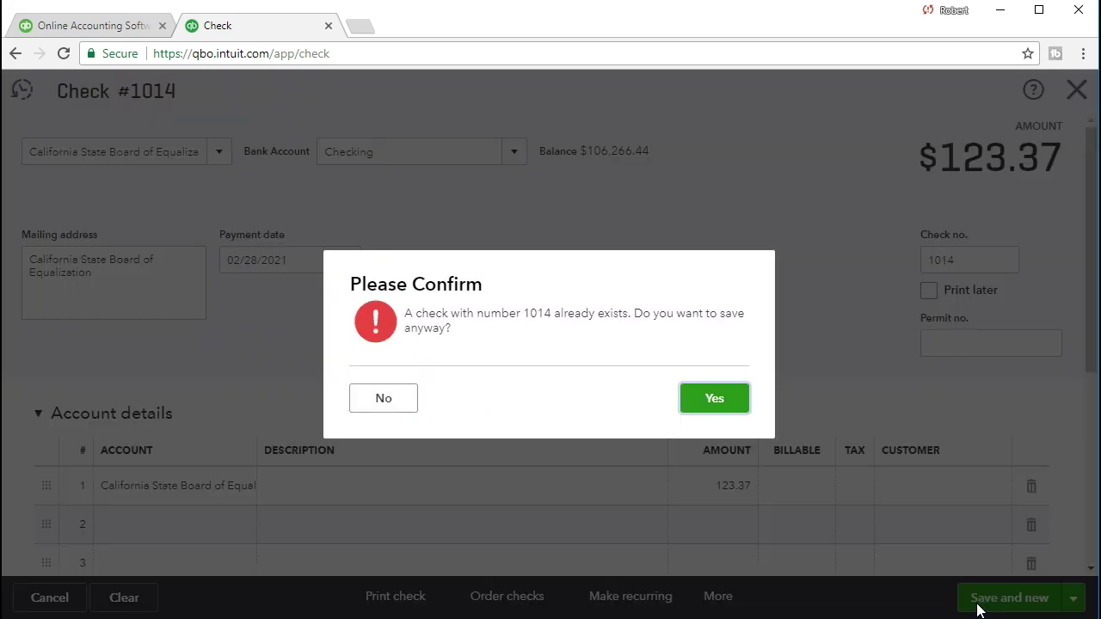
click(713, 398)
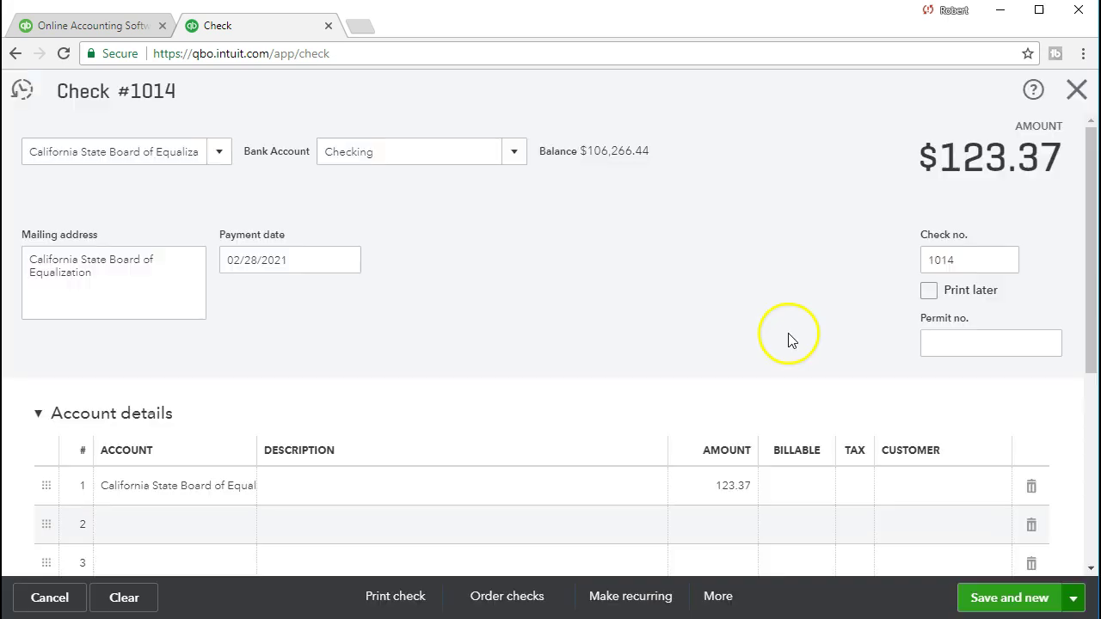
Step: Change the check number to 1016, save the check and close the check form
click(966, 259)
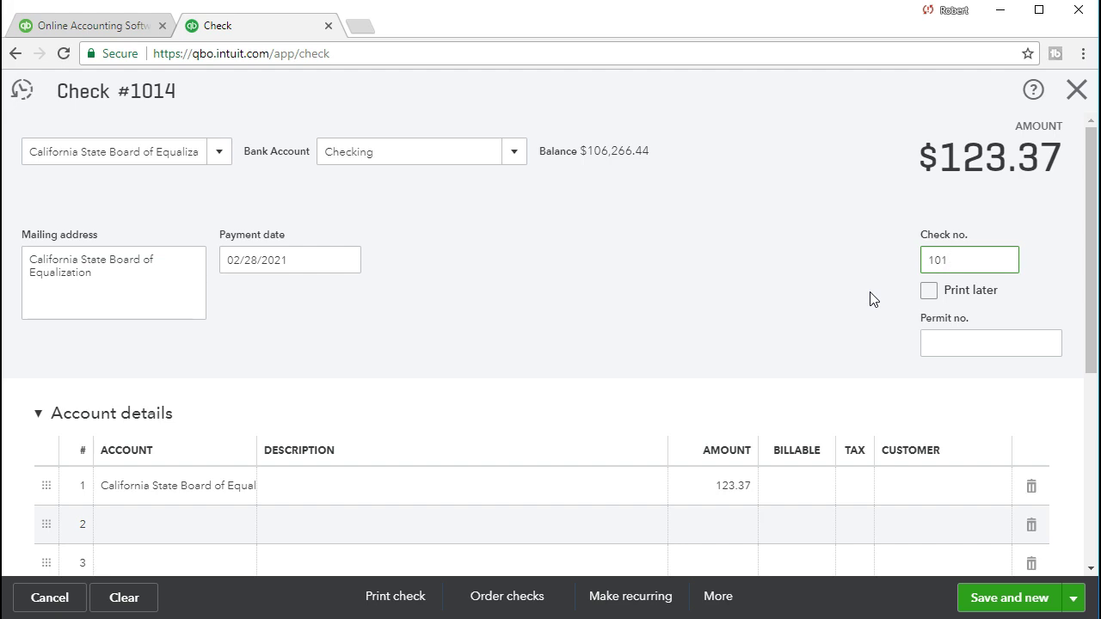
text(6)
click(708, 339)
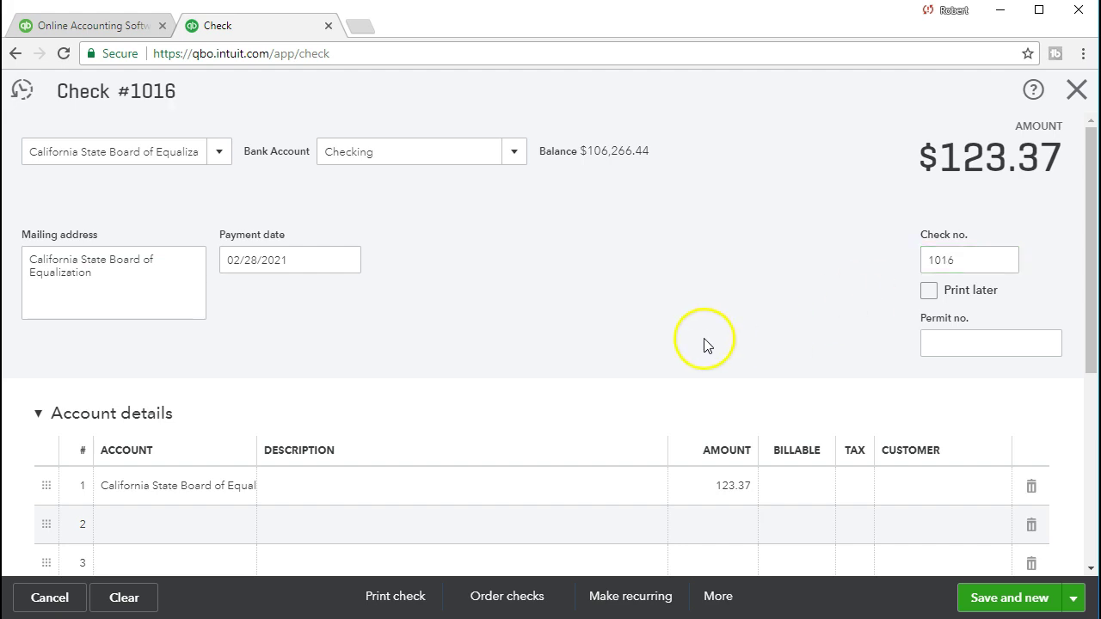
scroll(707, 344, down, 1)
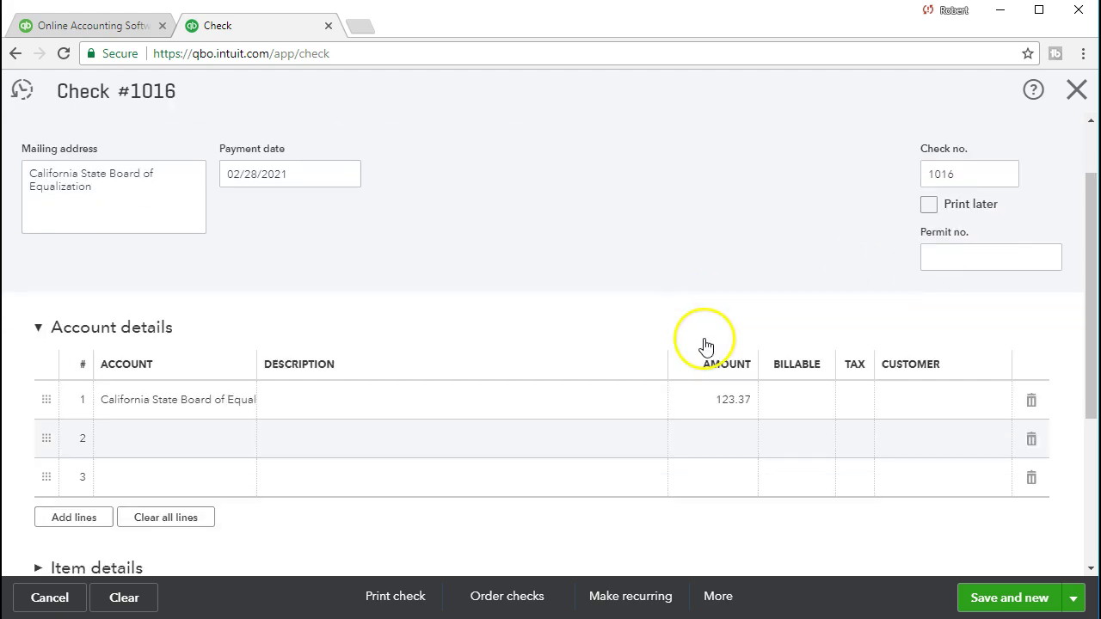
click(976, 599)
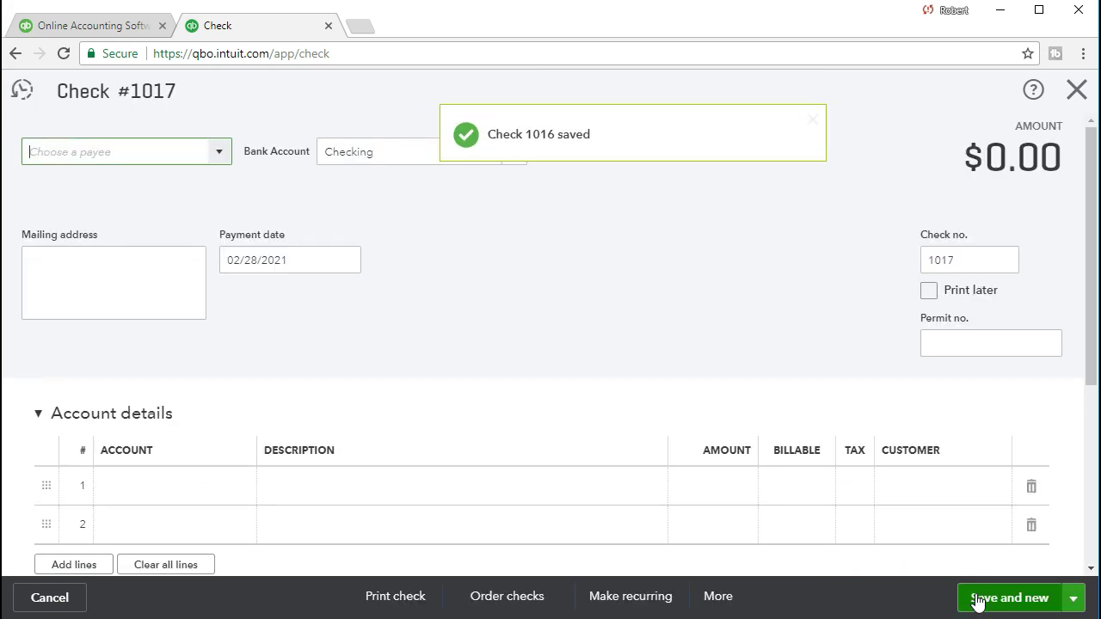
click(1077, 91)
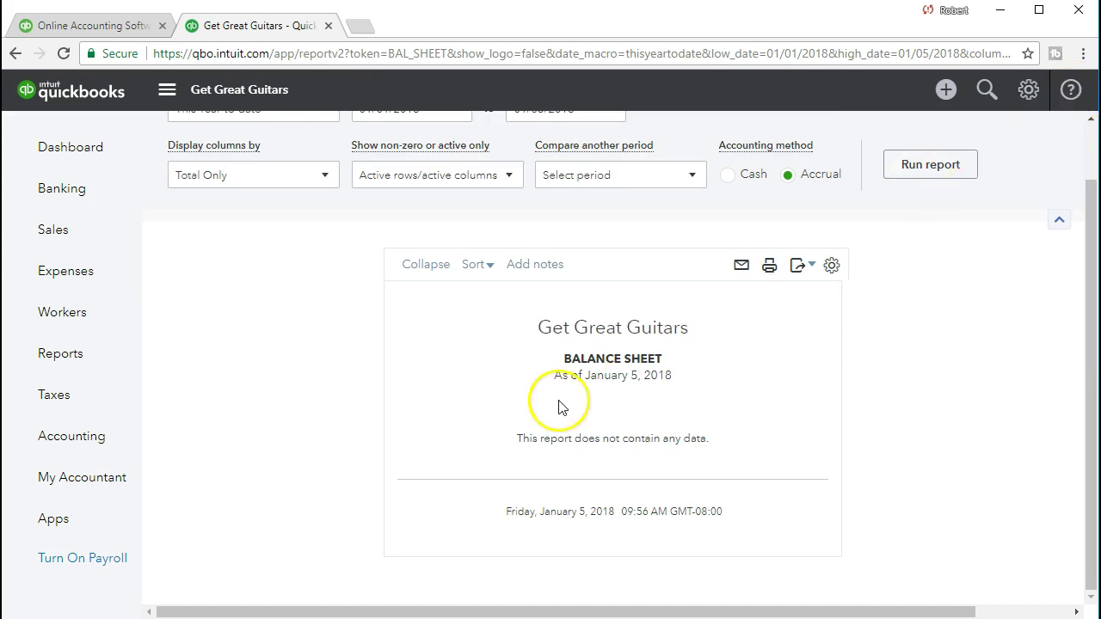
Step: Run the Balance Sheet report for the period 01/01/2021 to 02/28/2021
click(85, 368)
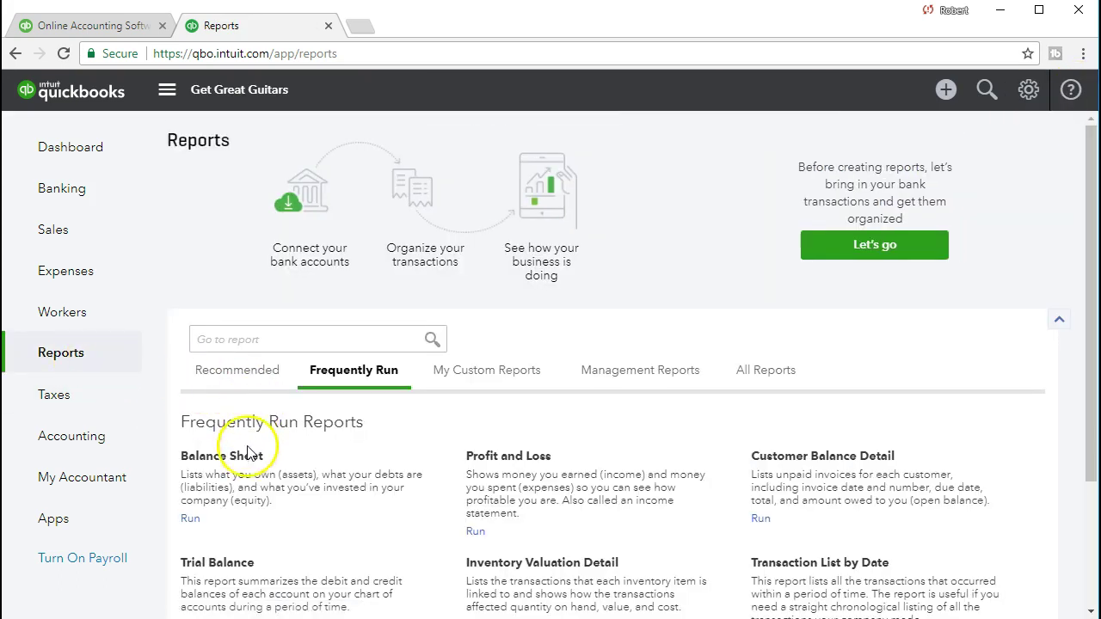
click(248, 456)
click(413, 171)
triple_click(372, 176)
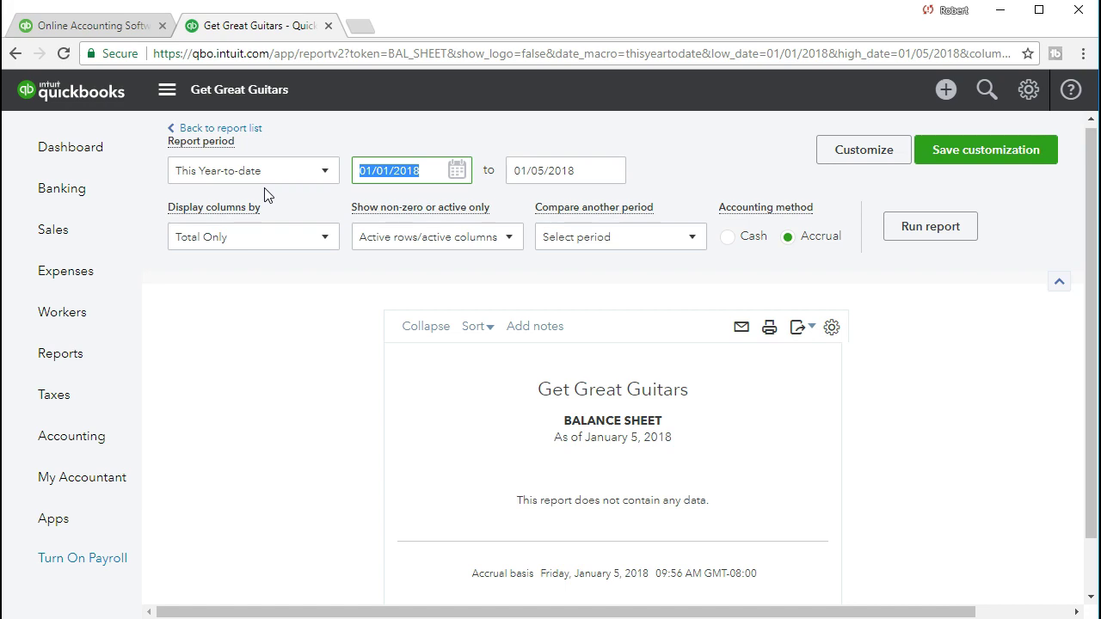
text(0)
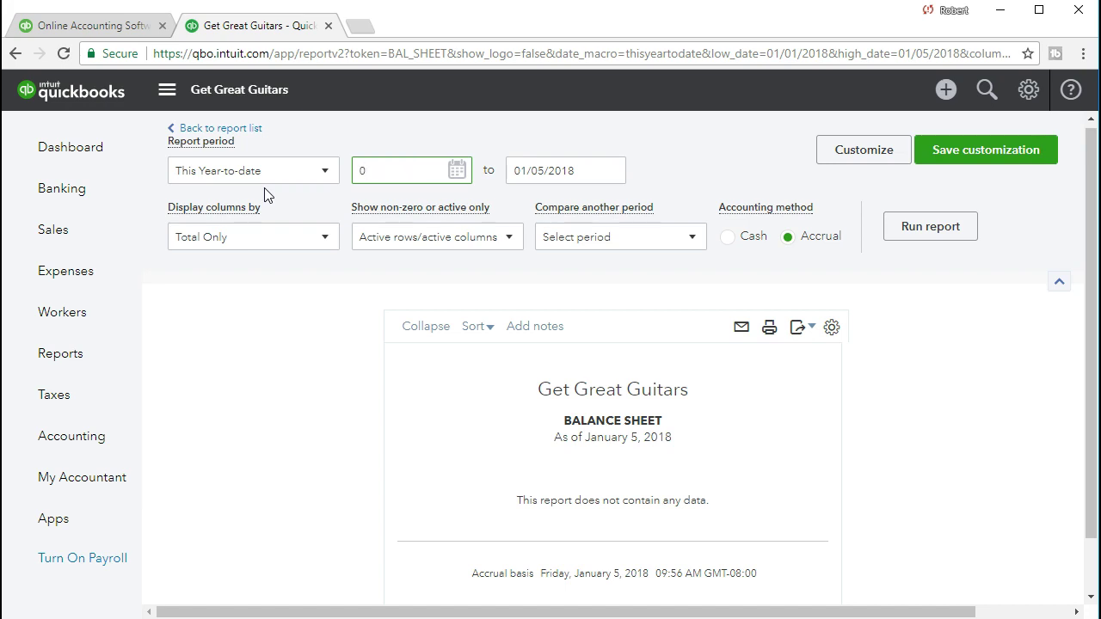
text(1/01/2021)
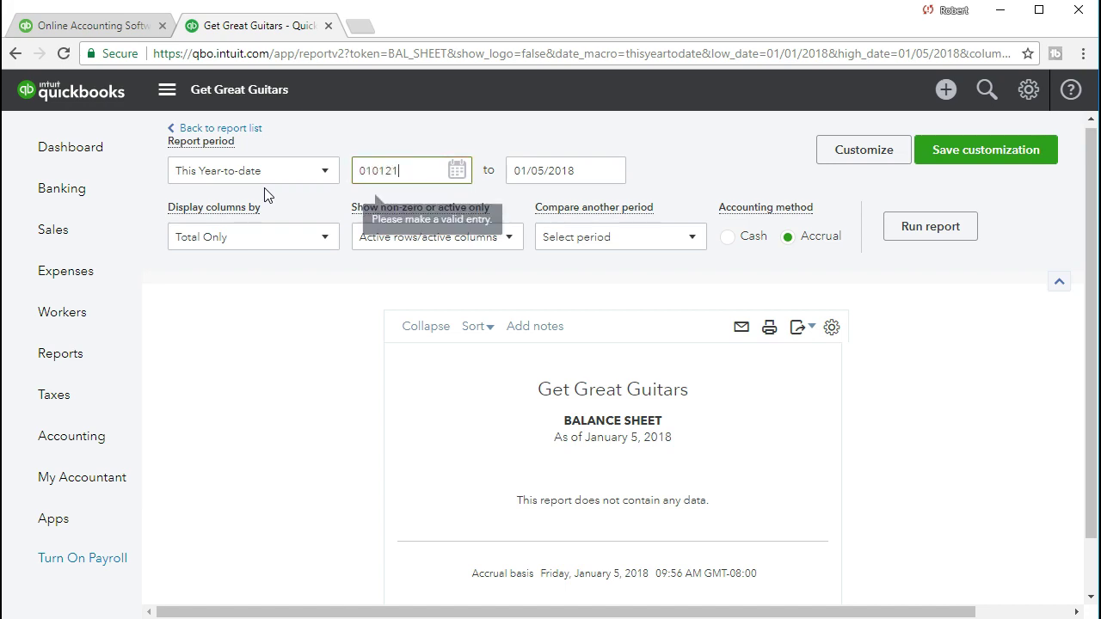
key(Tab)
text(022821)
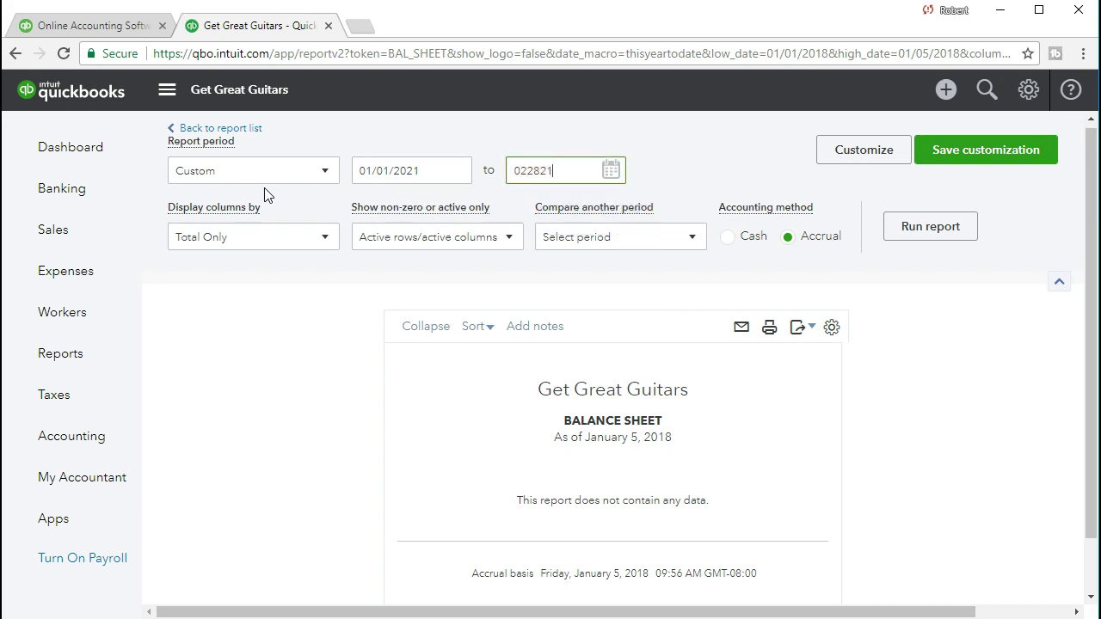
key(Tab)
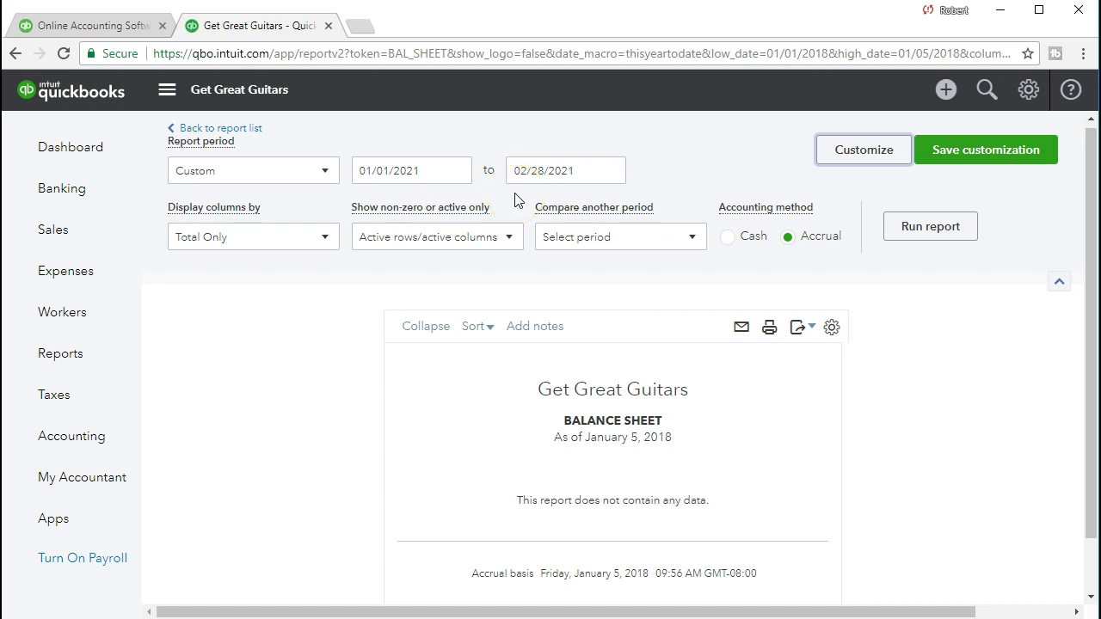
click(920, 240)
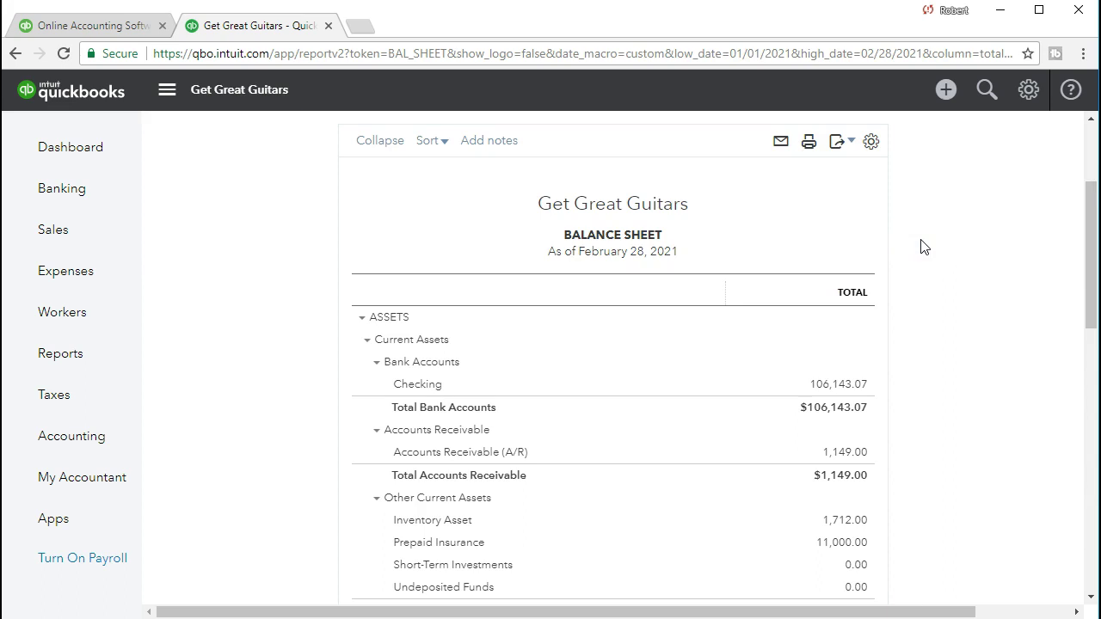
Step: Open the transactions behind the Checking balance, review the California State Board of Equalization check, and close it
scroll(924, 246, down, 1)
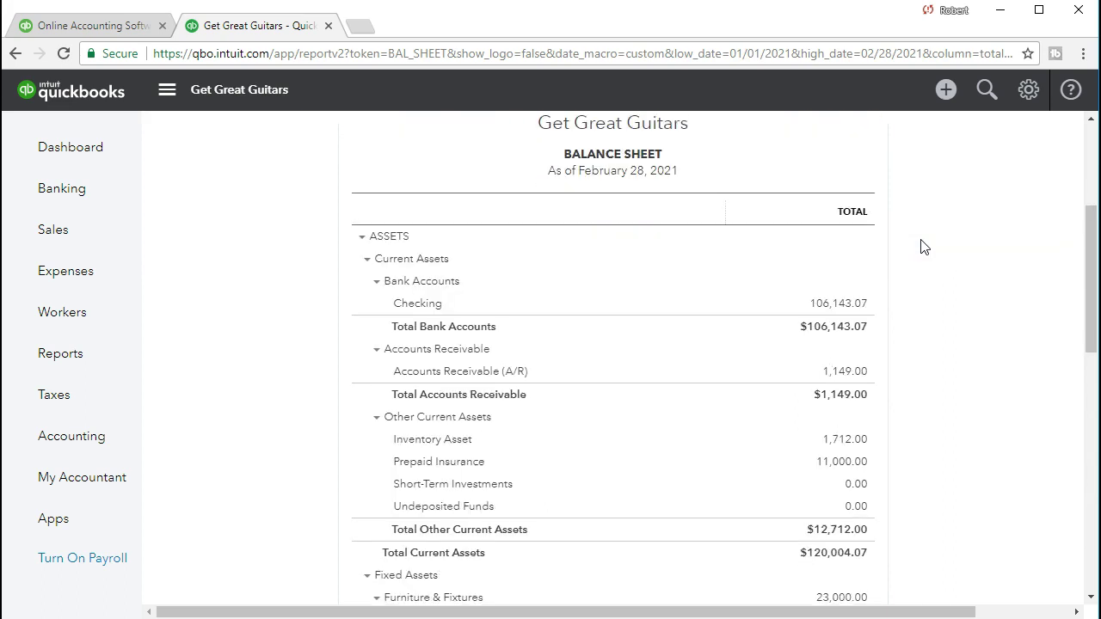
click(845, 301)
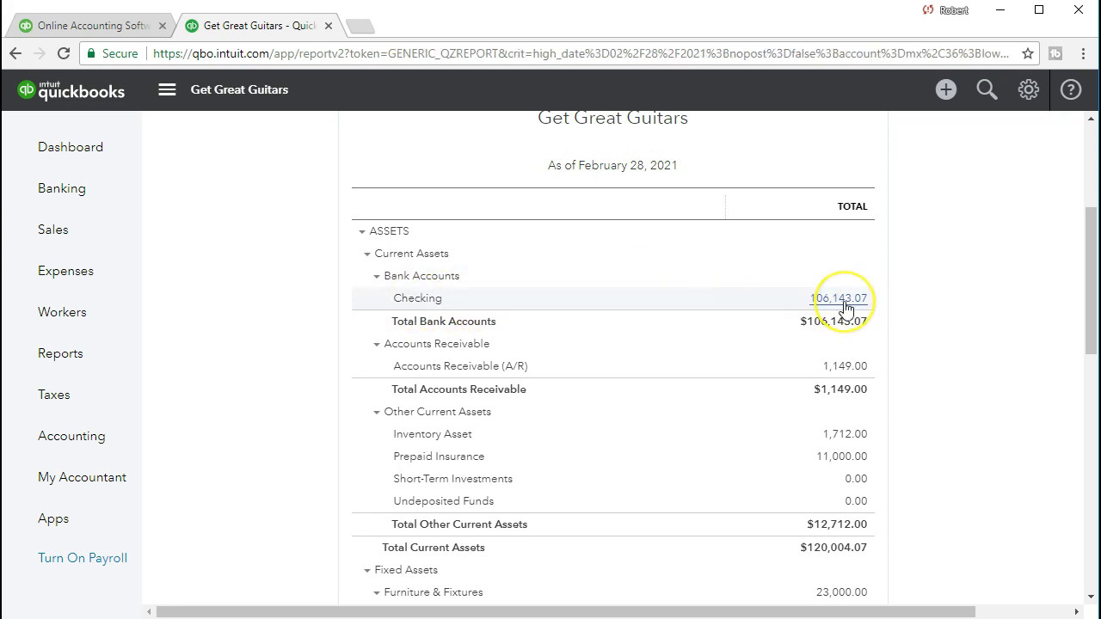
scroll(845, 308, down, 5)
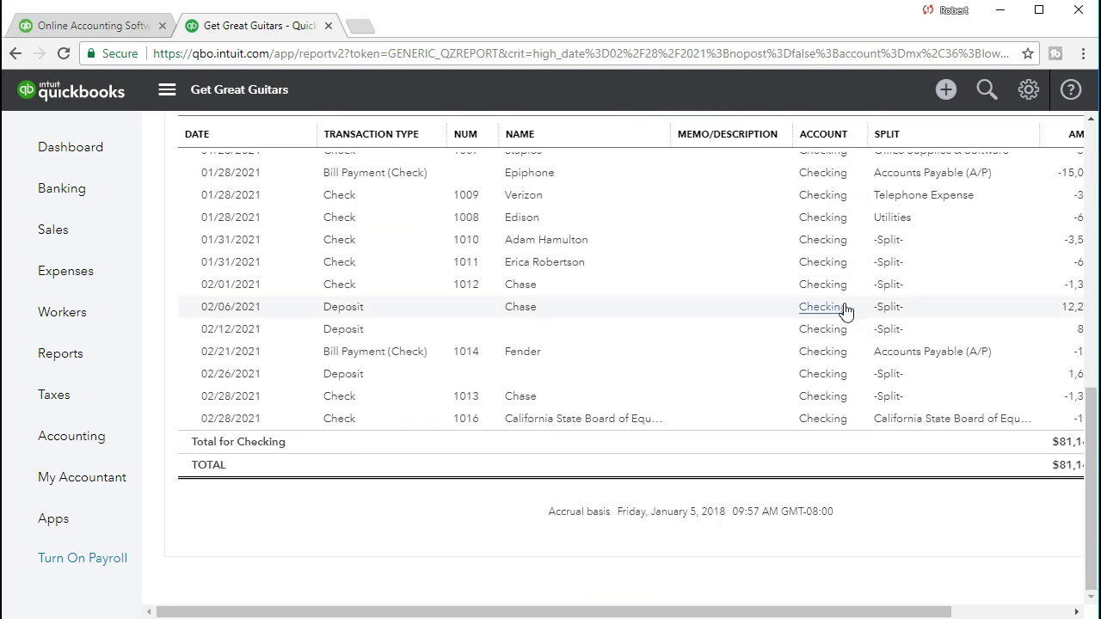
drag(818, 608, 865, 609)
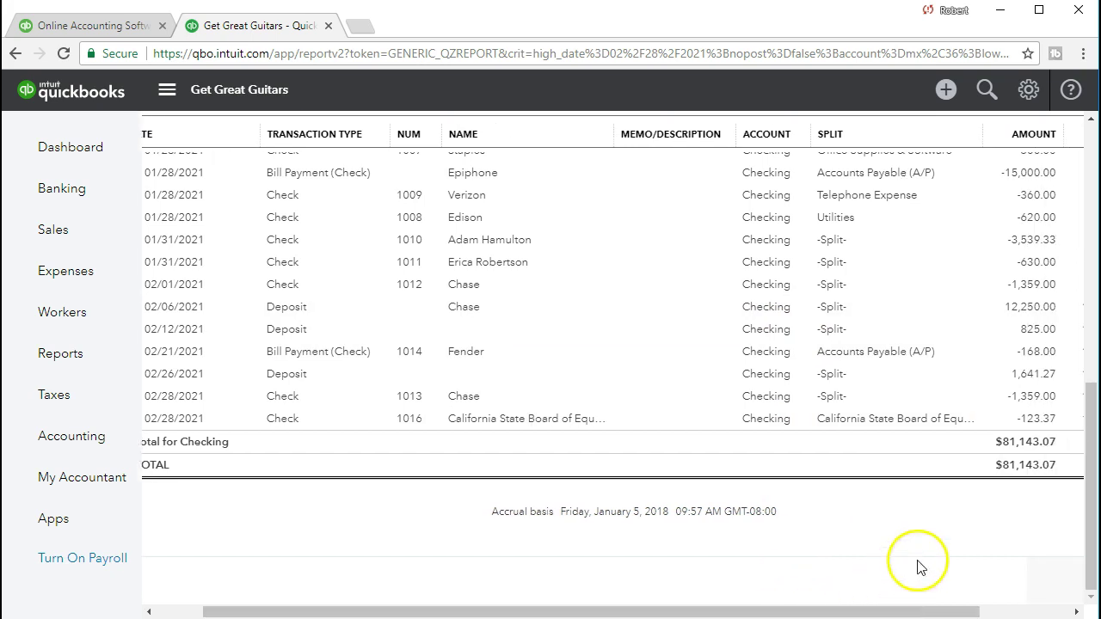
click(1038, 420)
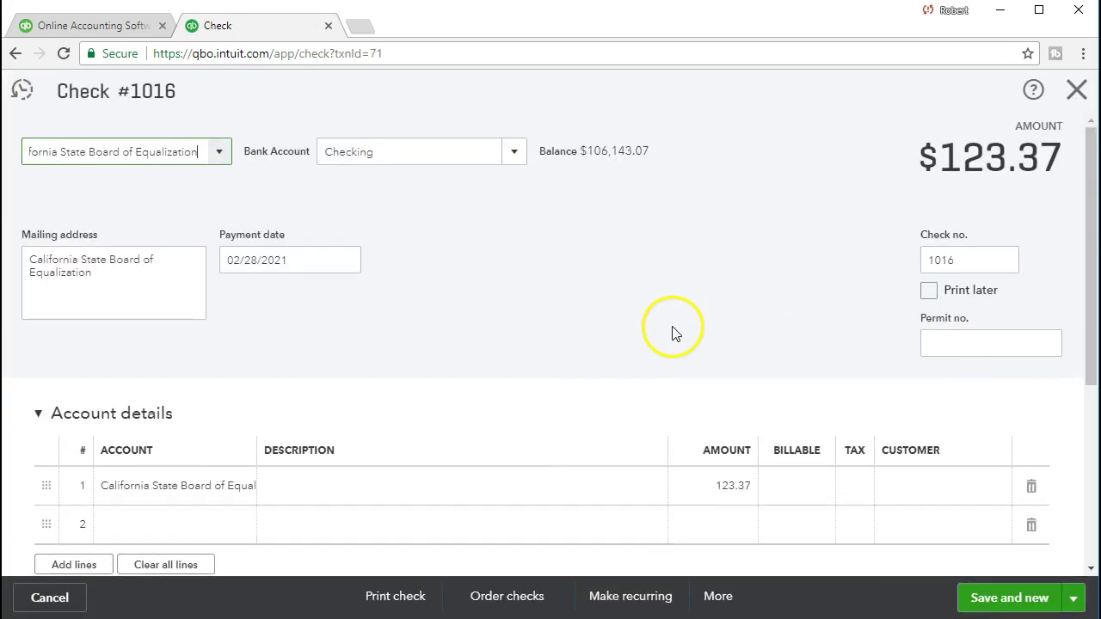
scroll(638, 329, down, 1)
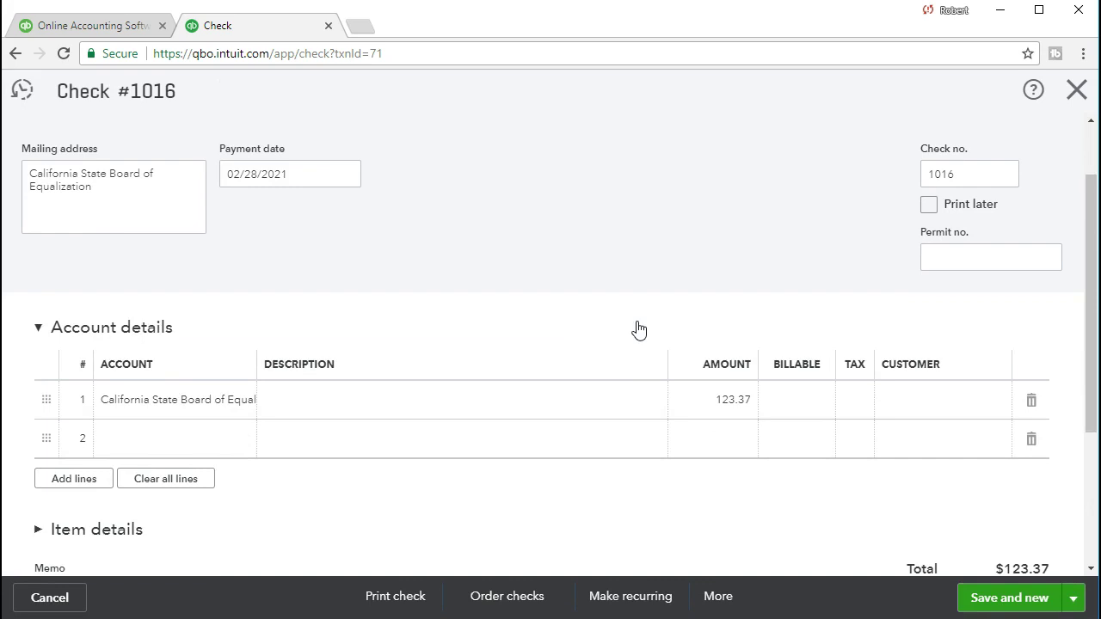
scroll(637, 328, up, 1)
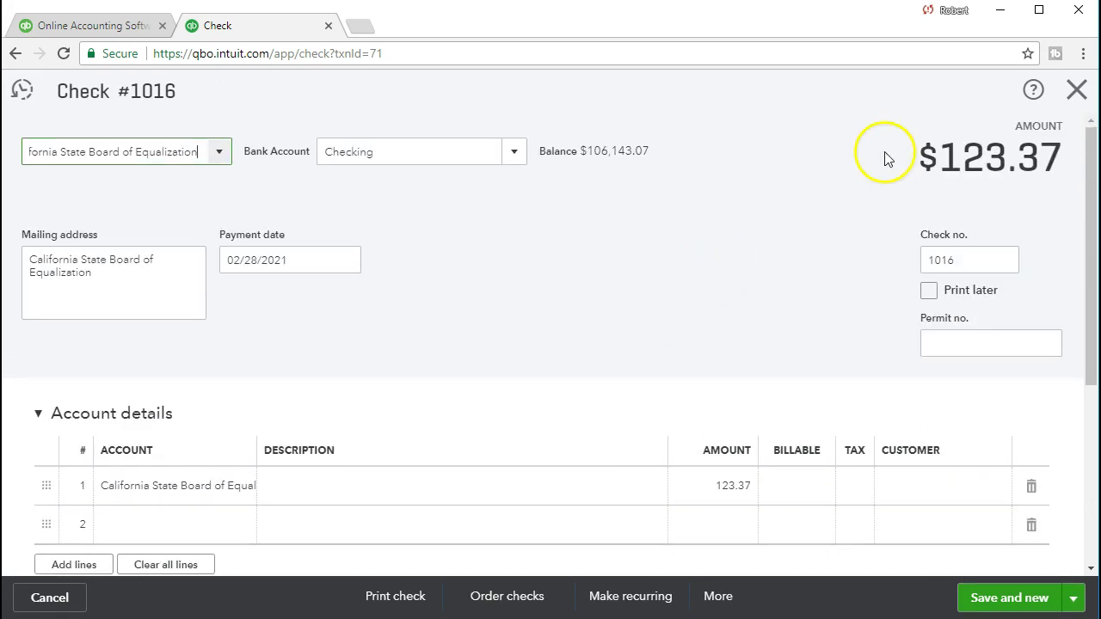
click(1074, 93)
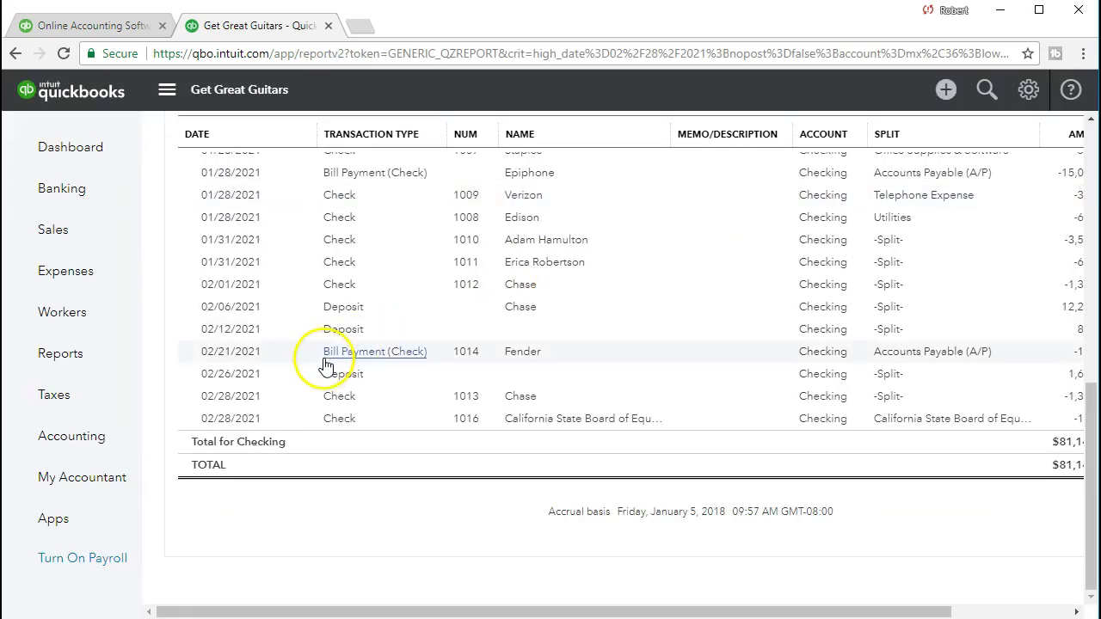
Step: Return to the balance sheet and open the transactions behind the California State Board of Equalization Payable balance
scroll(318, 357, up, 3)
scroll(320, 366, up, 5)
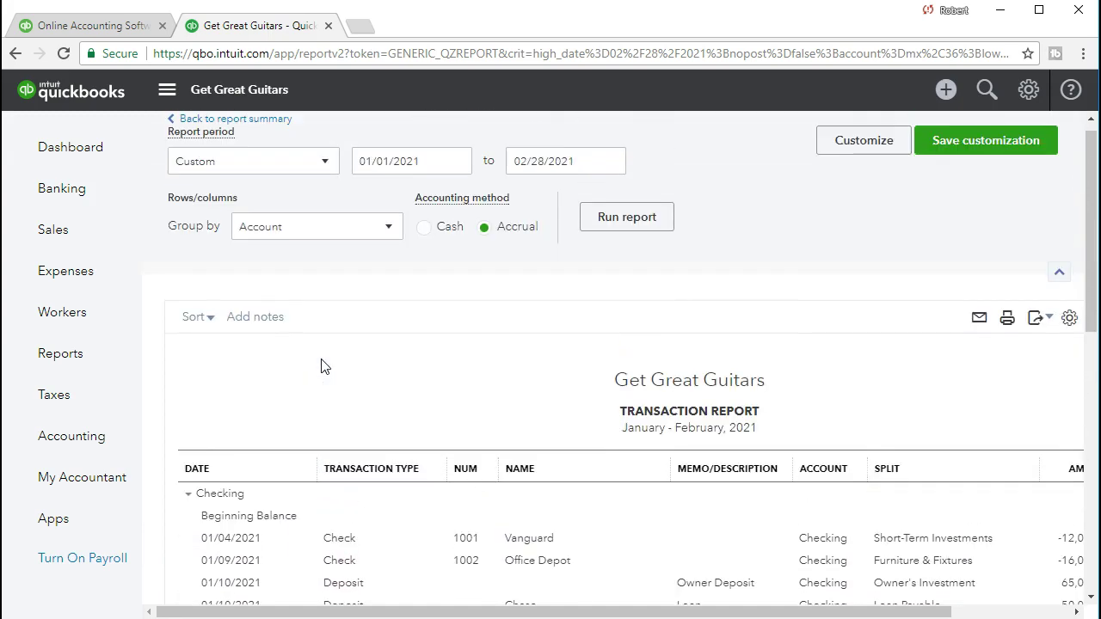
click(263, 131)
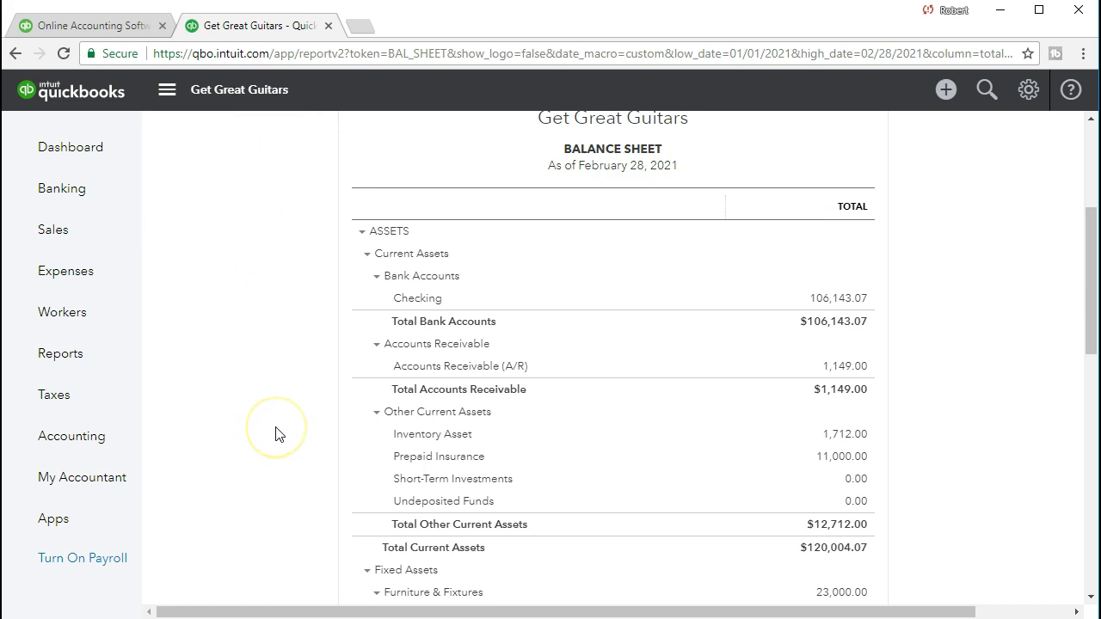
scroll(275, 434, down, 5)
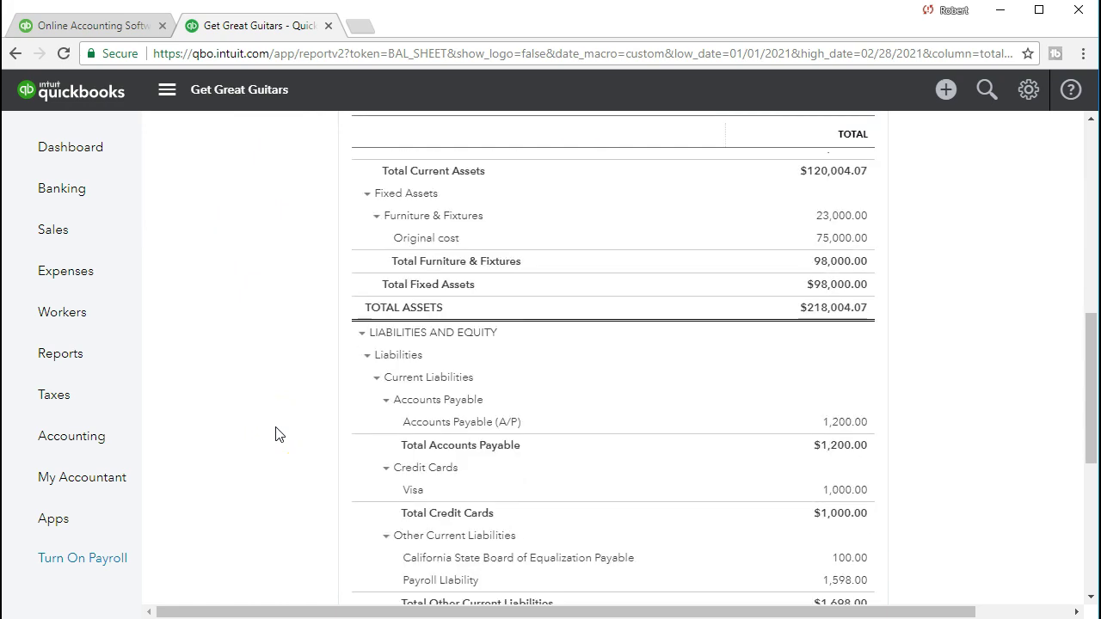
scroll(283, 439, down, 1)
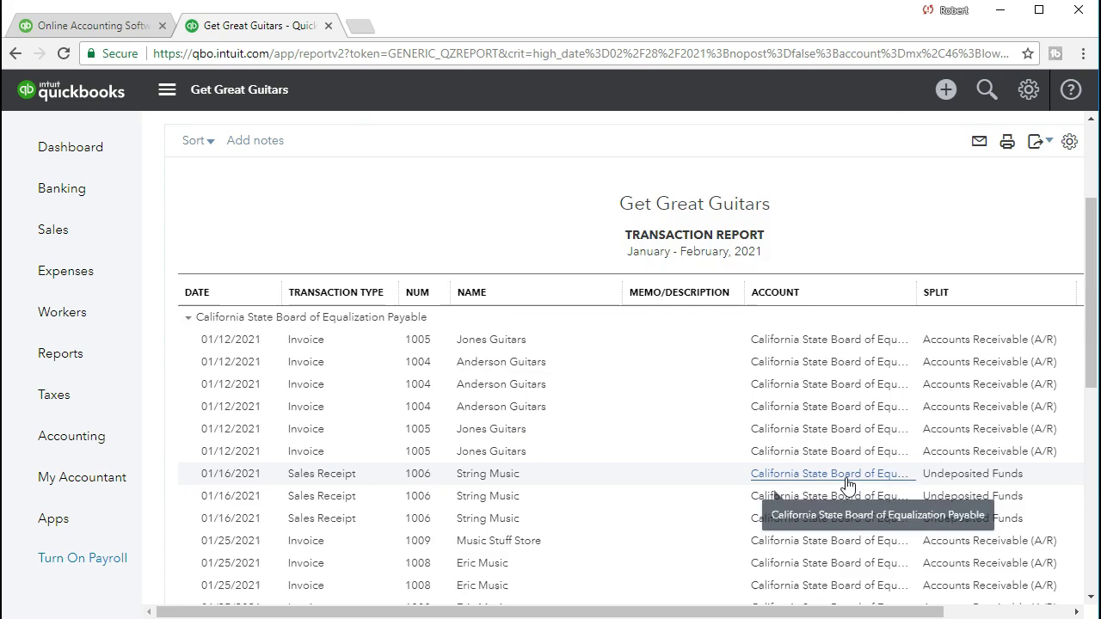
Step: Examine the dates, amounts and running balances of the payable's January and February transactions, including the check at the end
scroll(847, 485, down, 3)
drag(811, 602, 994, 365)
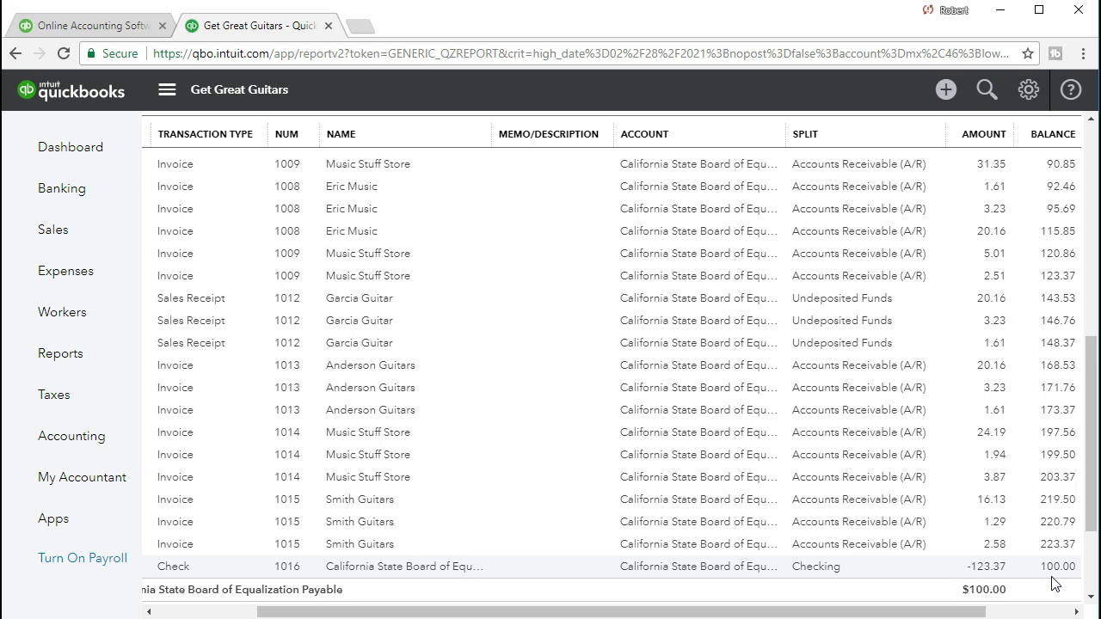
drag(940, 612, 849, 612)
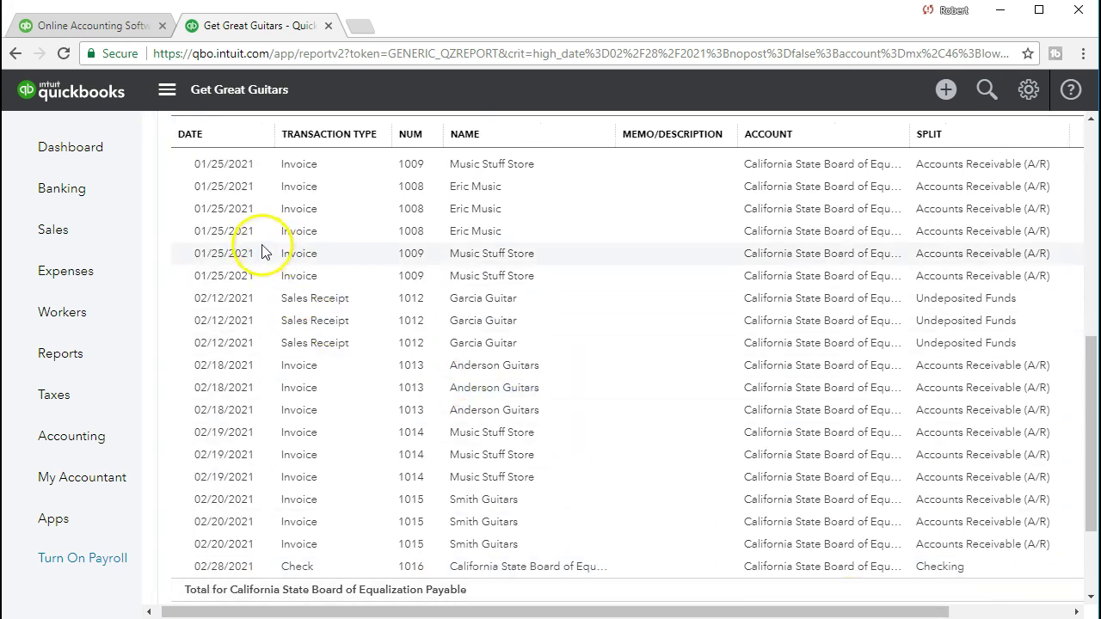
scroll(963, 477, up, 2)
scroll(963, 478, right, 2)
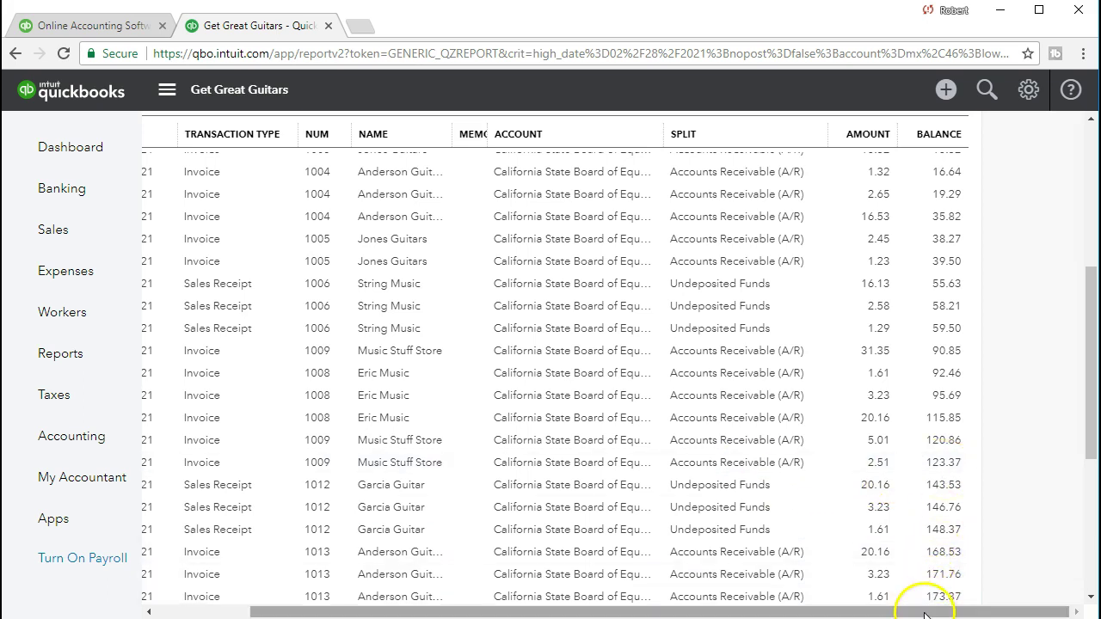
drag(911, 613, 819, 612)
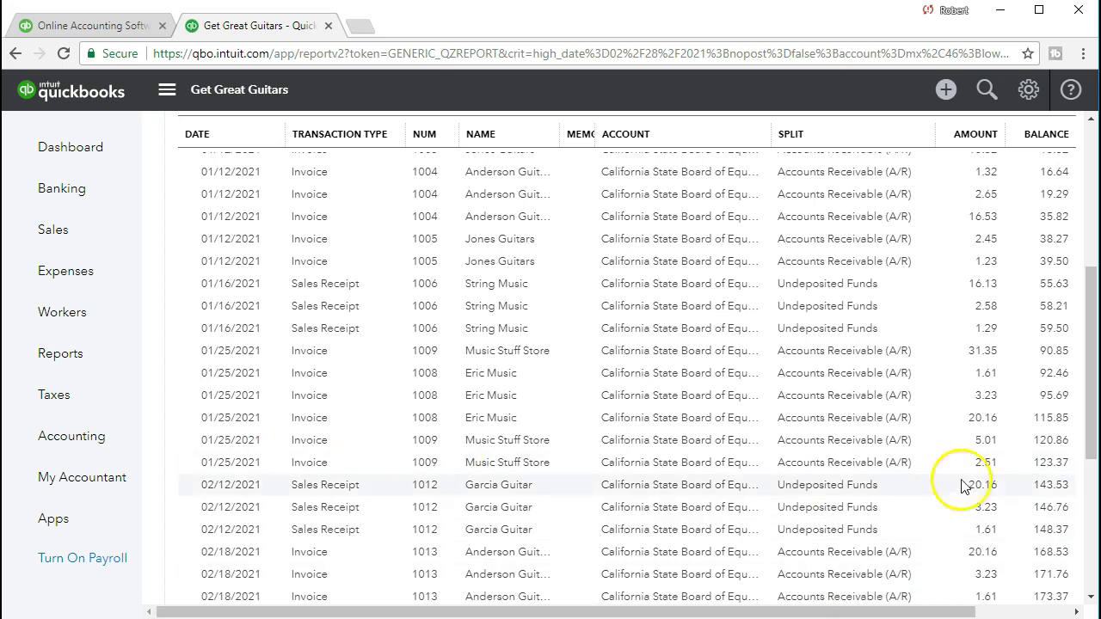
drag(1092, 404, 1094, 542)
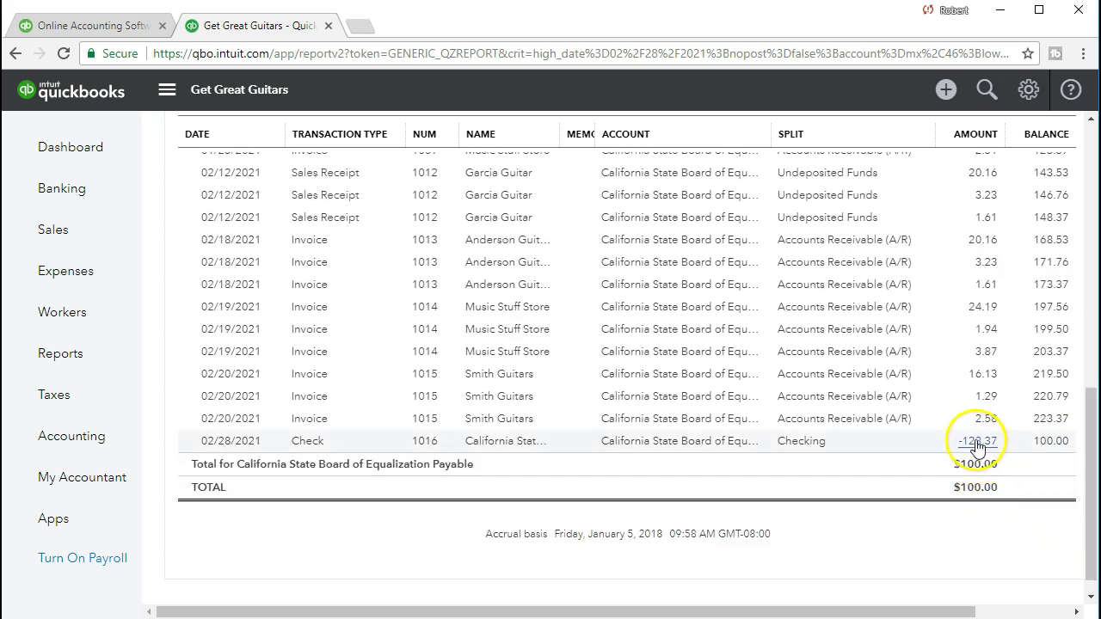
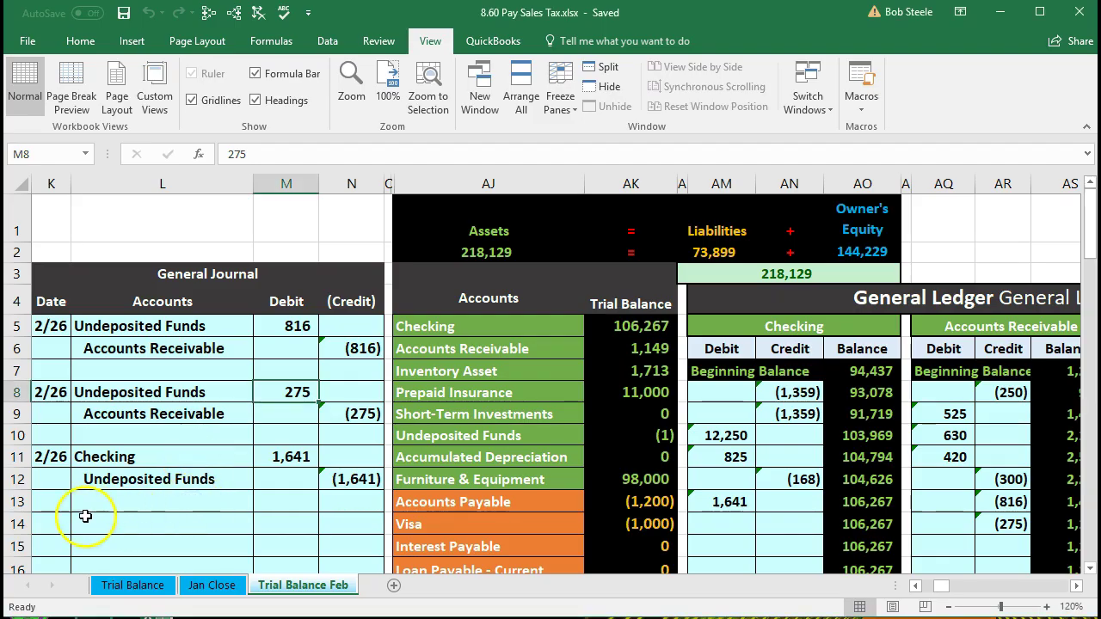
Step: Switch to the 8.60 Pay Sales Tax Excel workbook and enter 1/31 as the date in cell K14 of the general journal
click(59, 521)
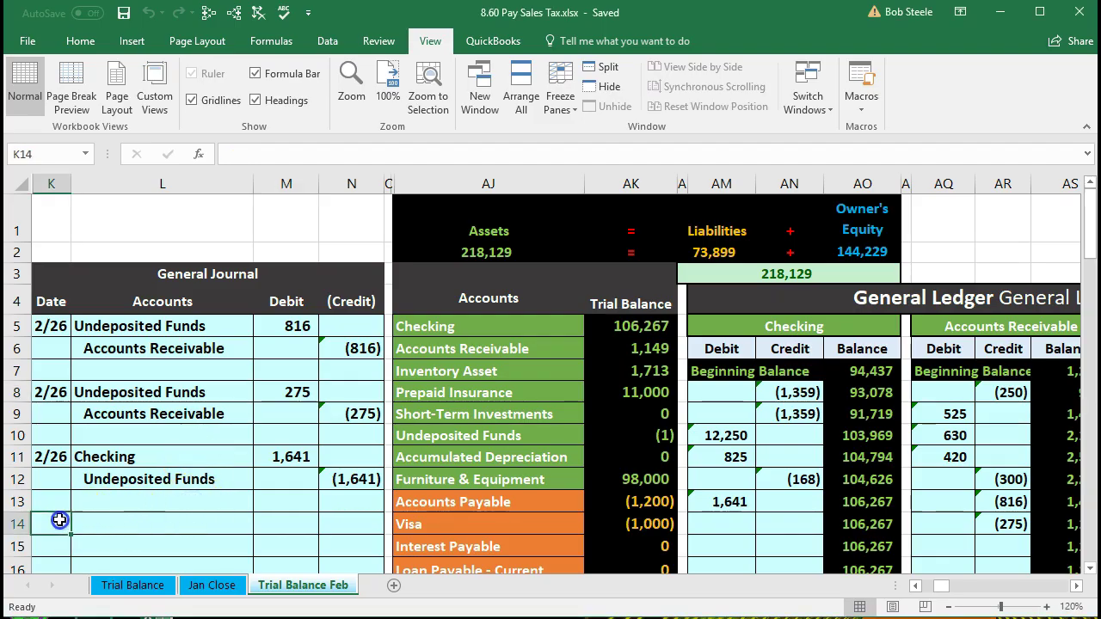
text(1/31)
key(Return)
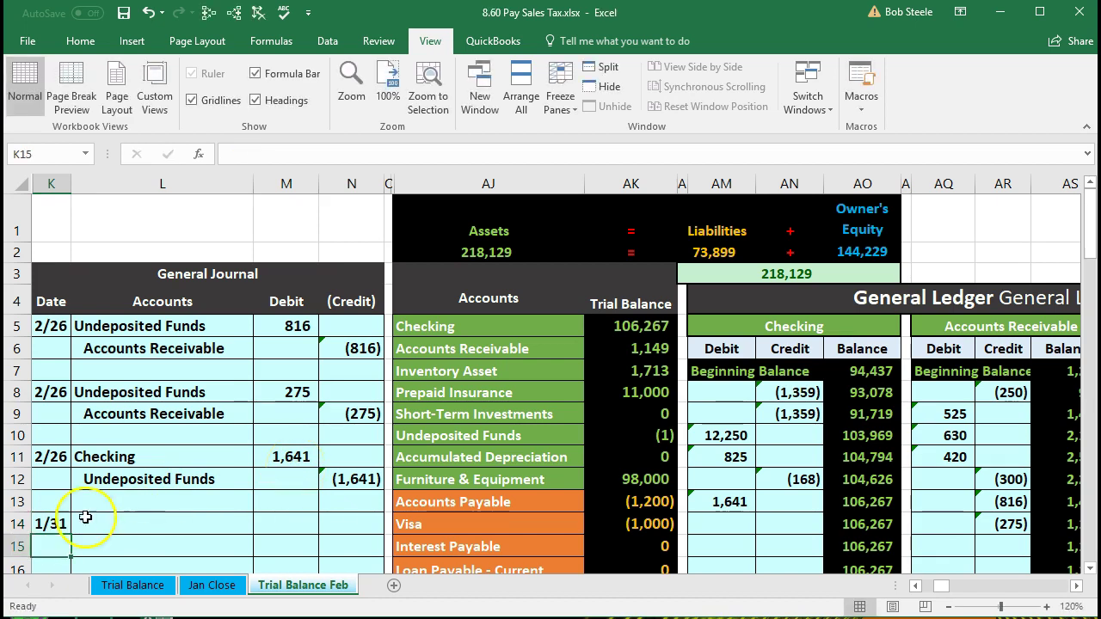
Step: Change the date in cell K14 of the general journal to 2/28
click(49, 523)
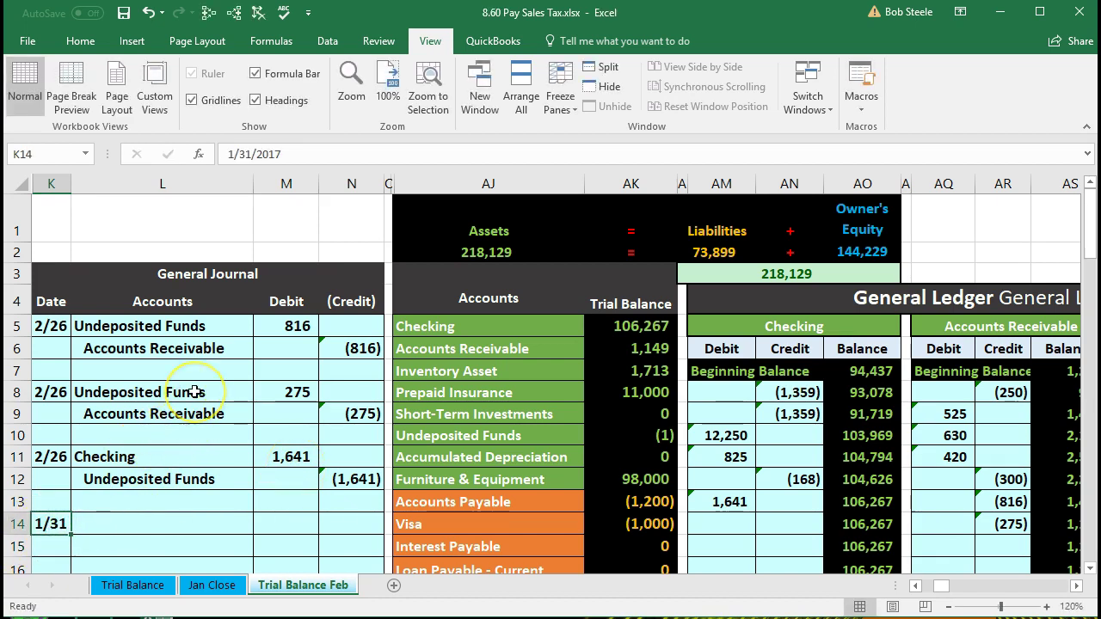
text(2/28)
key(Return)
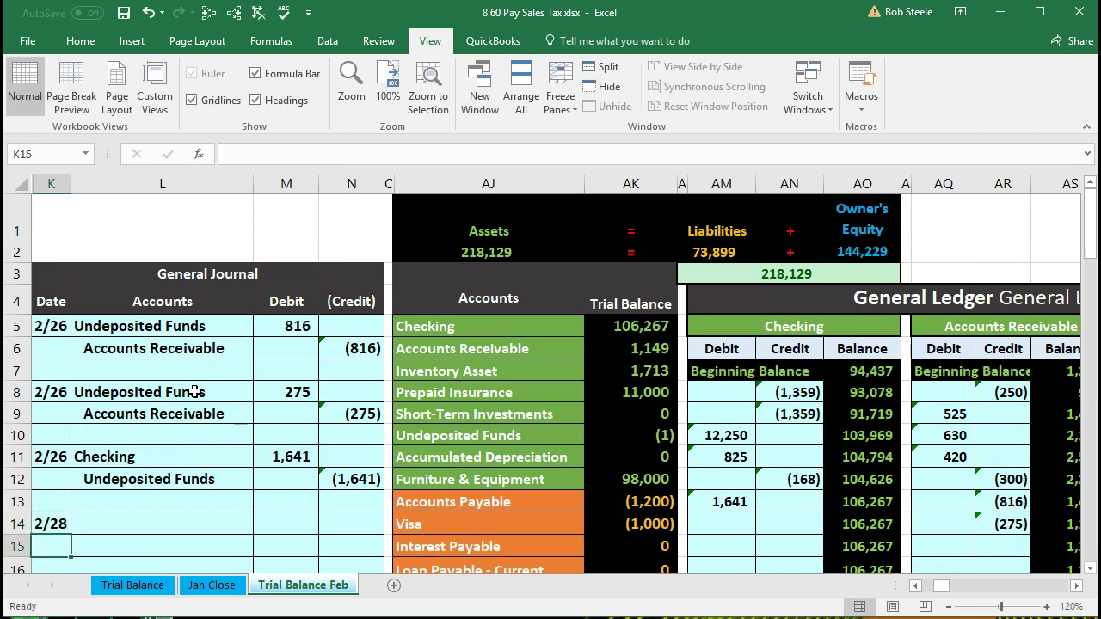
Step: Review the Sales Tax Payable and Checking balances in the February trial balance
click(280, 478)
scroll(277, 481, down, 1)
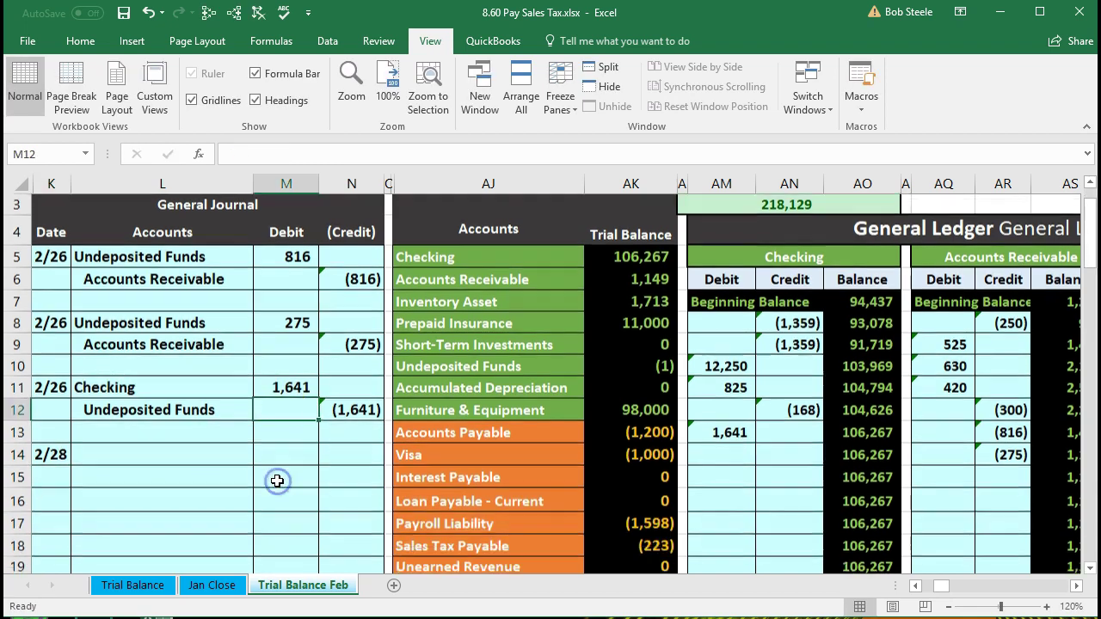
scroll(277, 481, down, 1)
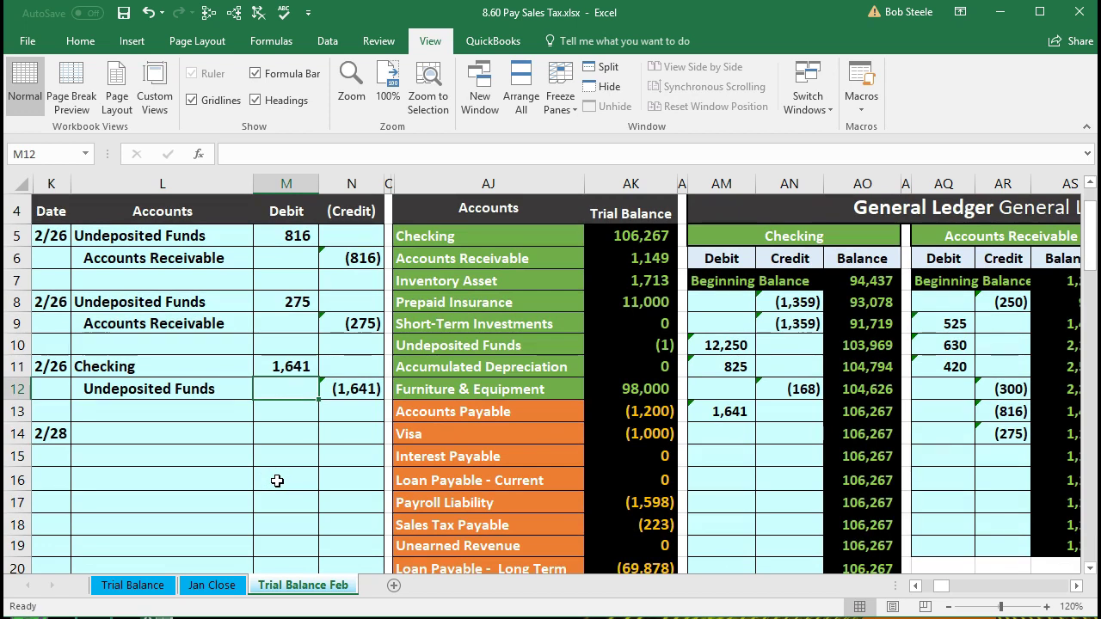
scroll(277, 480, down, 1)
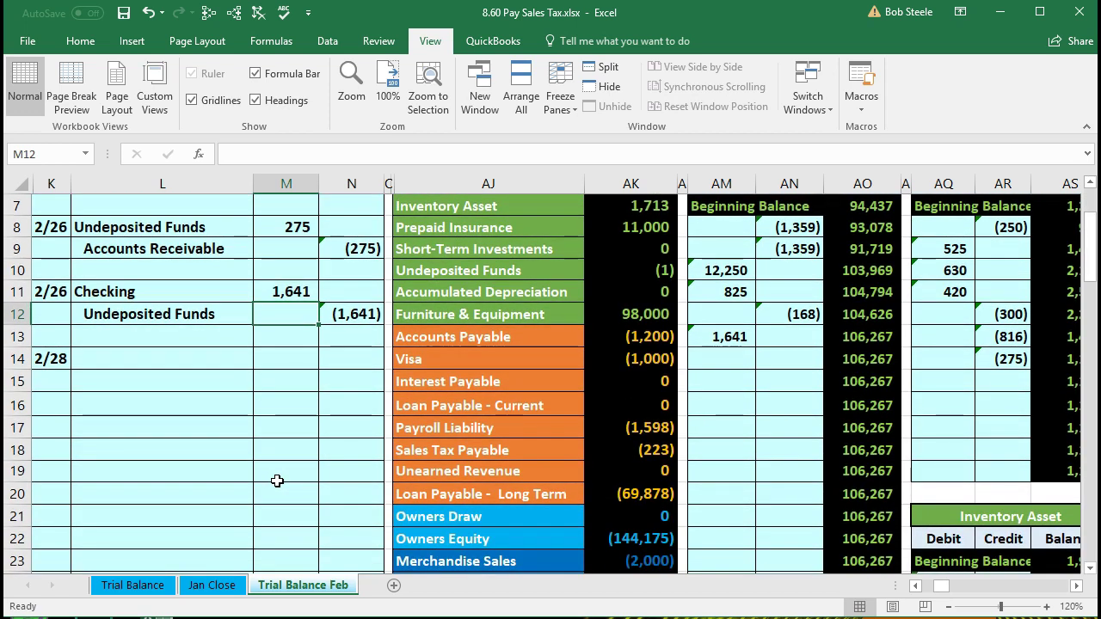
drag(499, 450, 625, 447)
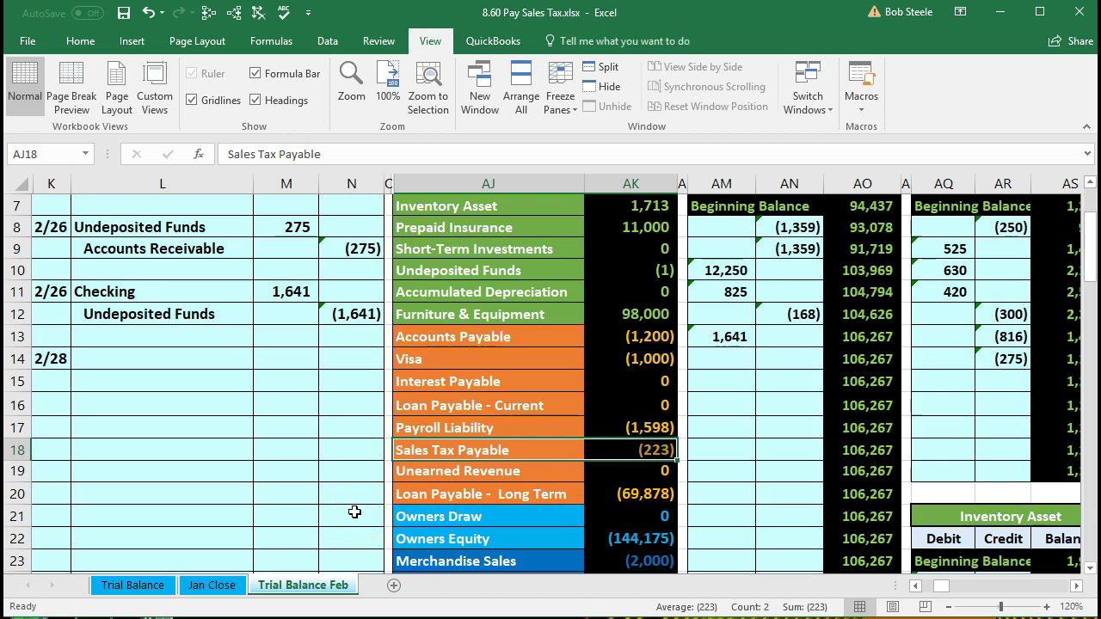
scroll(355, 512, up, 1)
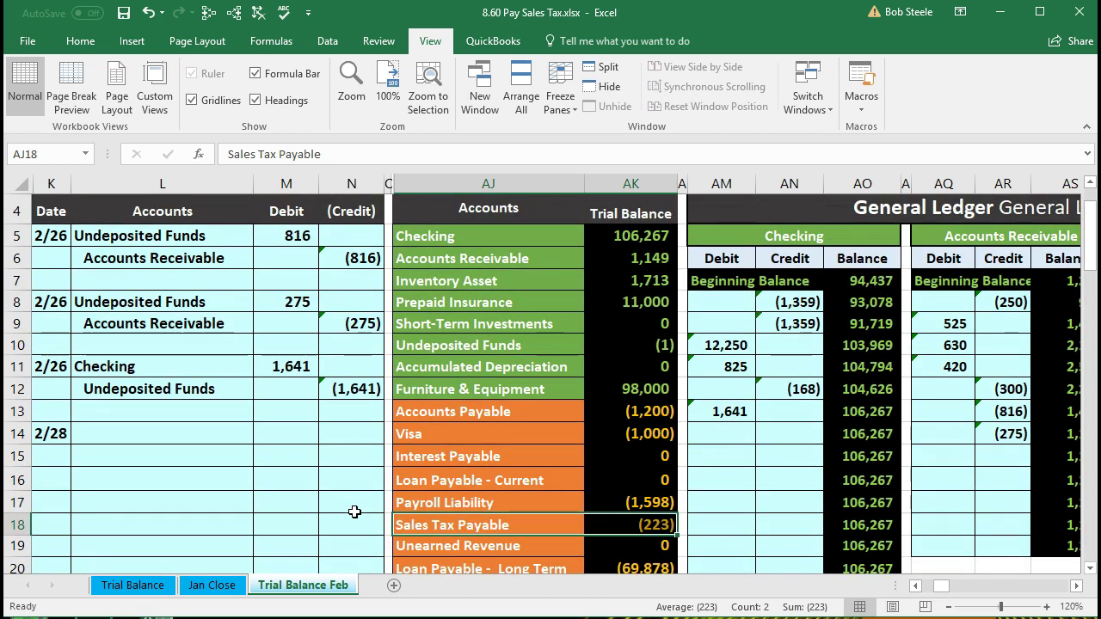
drag(453, 232, 615, 236)
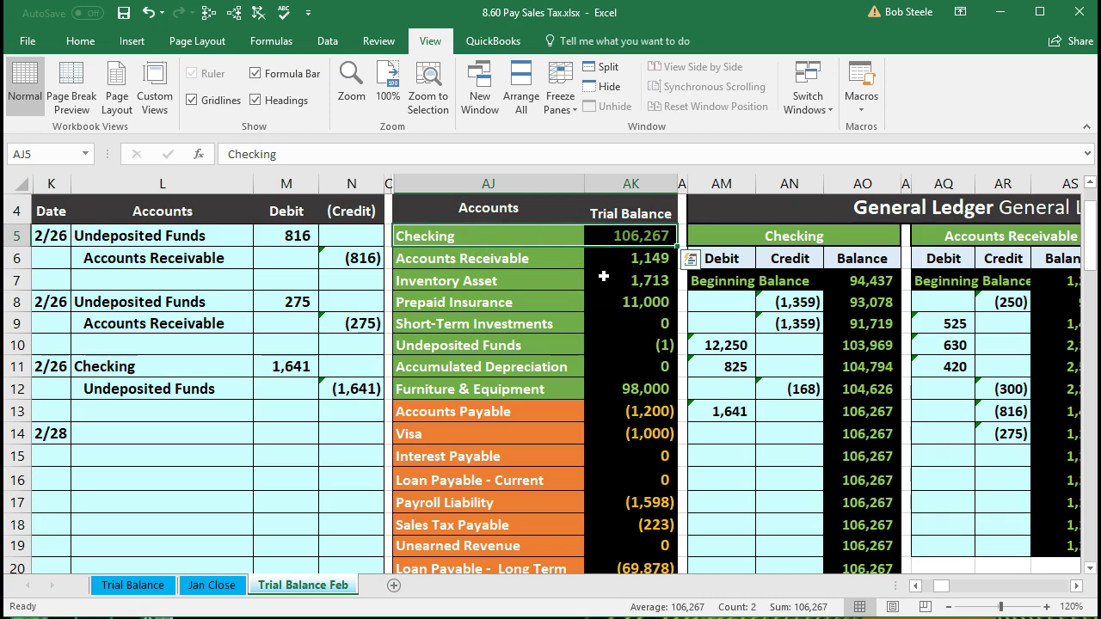
click(562, 256)
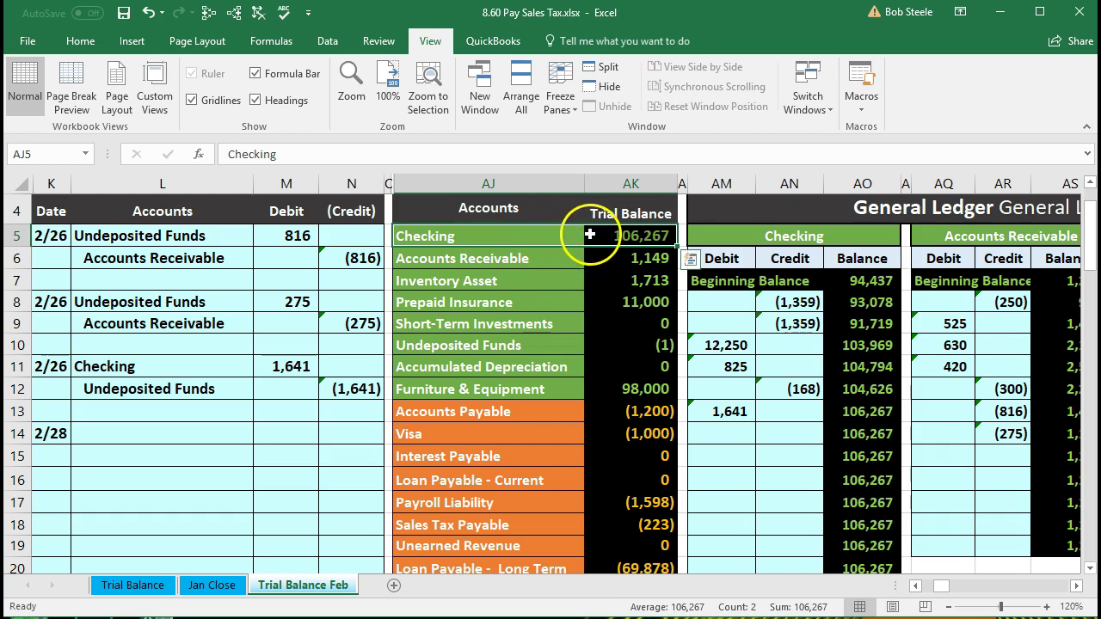
click(590, 235)
Step: Copy the Checking account name from AJ5 into journal cell L15 as values only and indent it one level
click(544, 237)
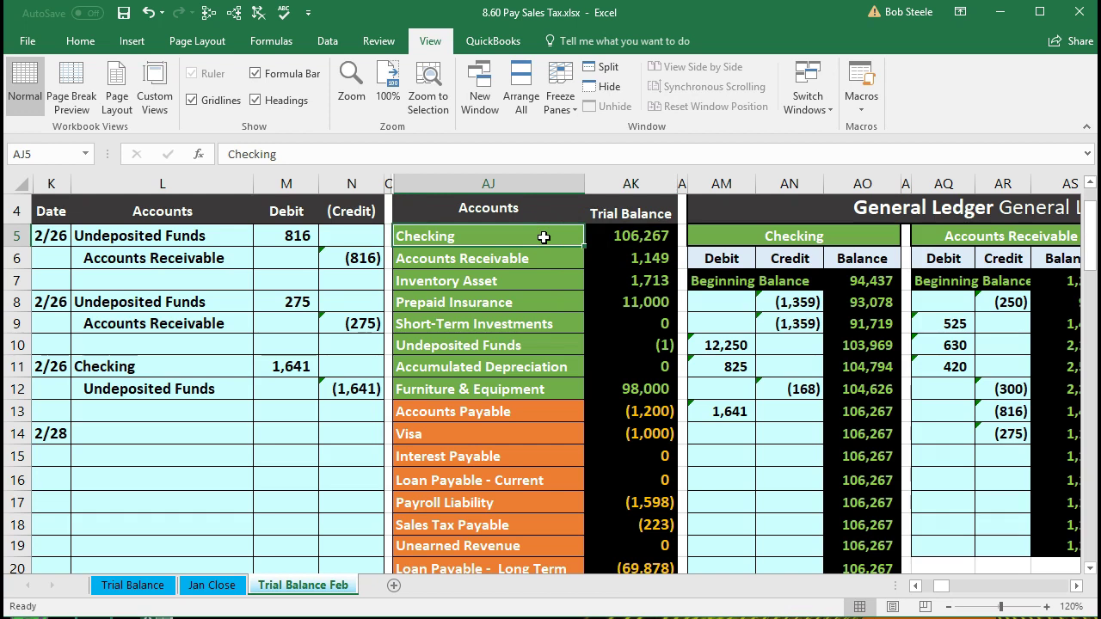
right_click(543, 237)
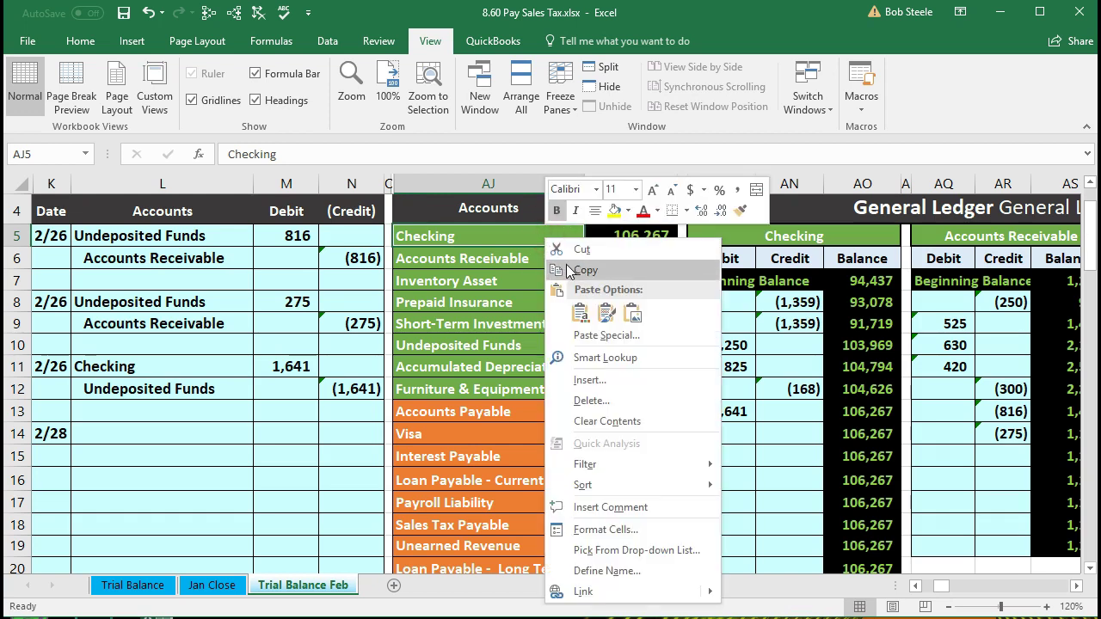
click(569, 271)
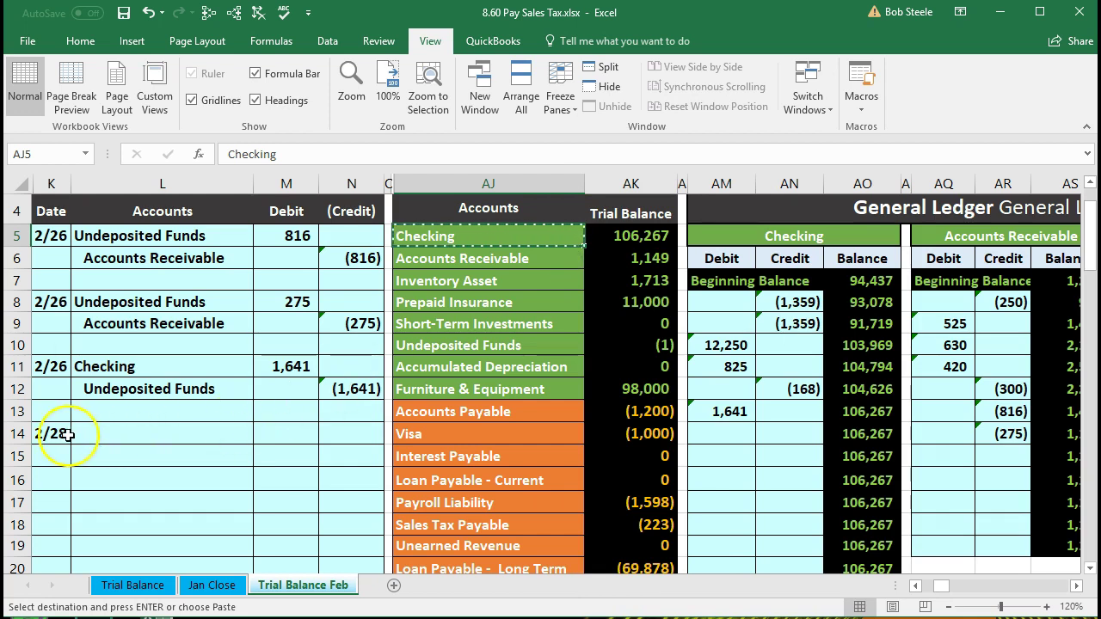
click(92, 458)
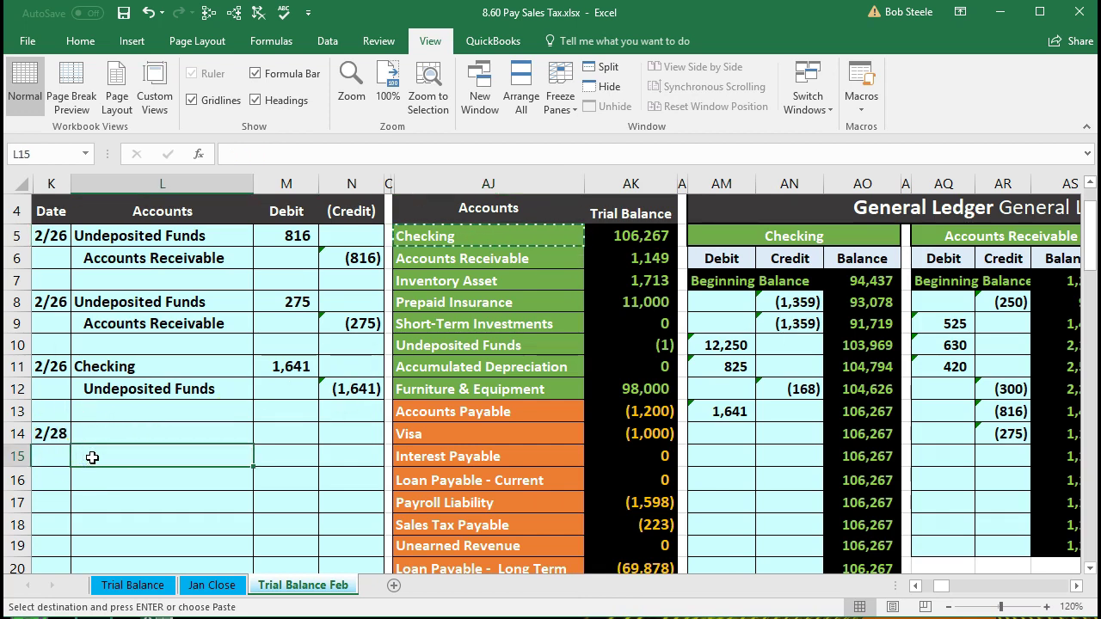
right_click(92, 457)
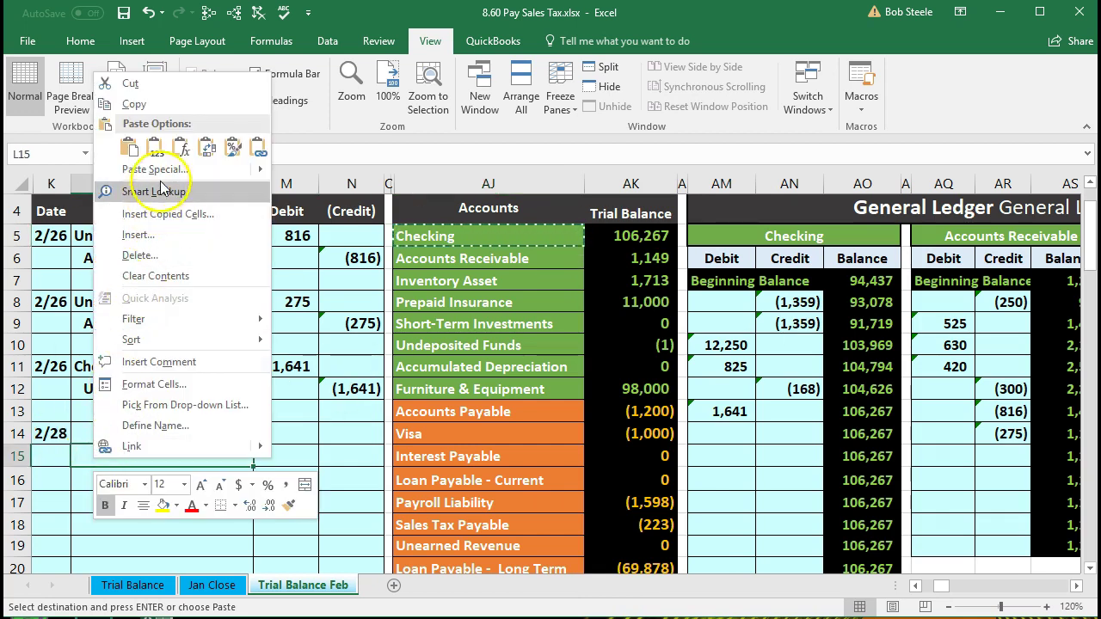
click(154, 147)
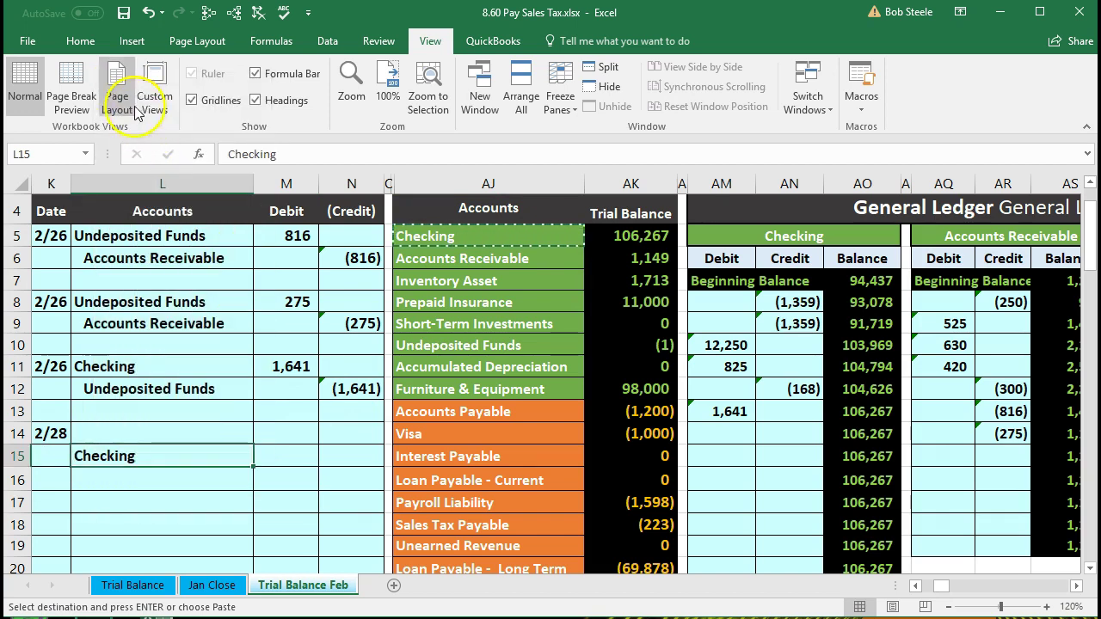
click(80, 40)
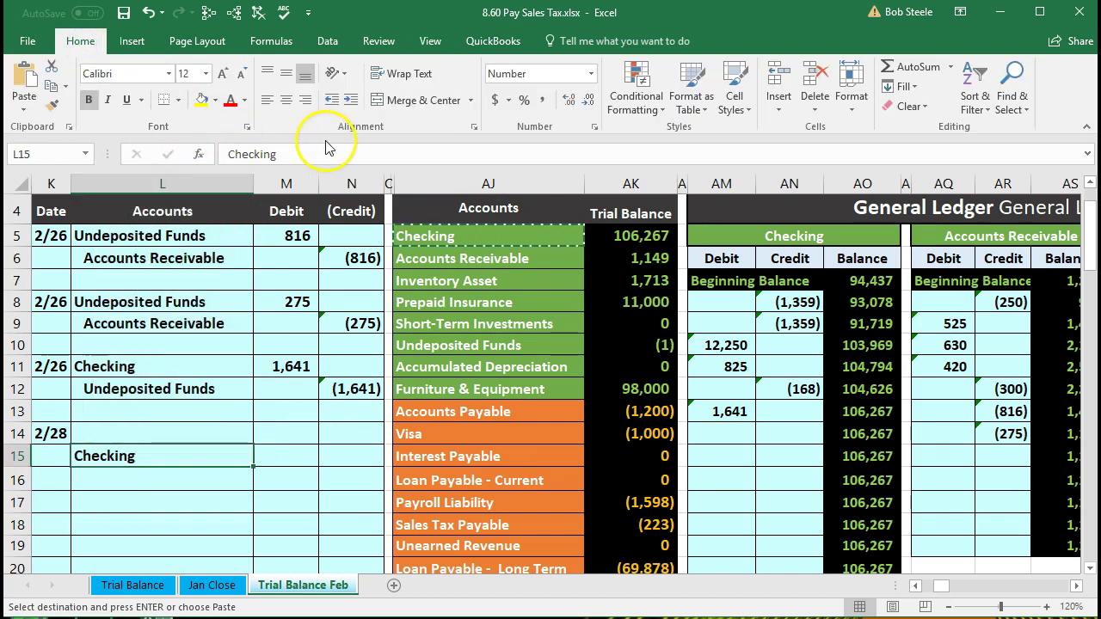
click(351, 100)
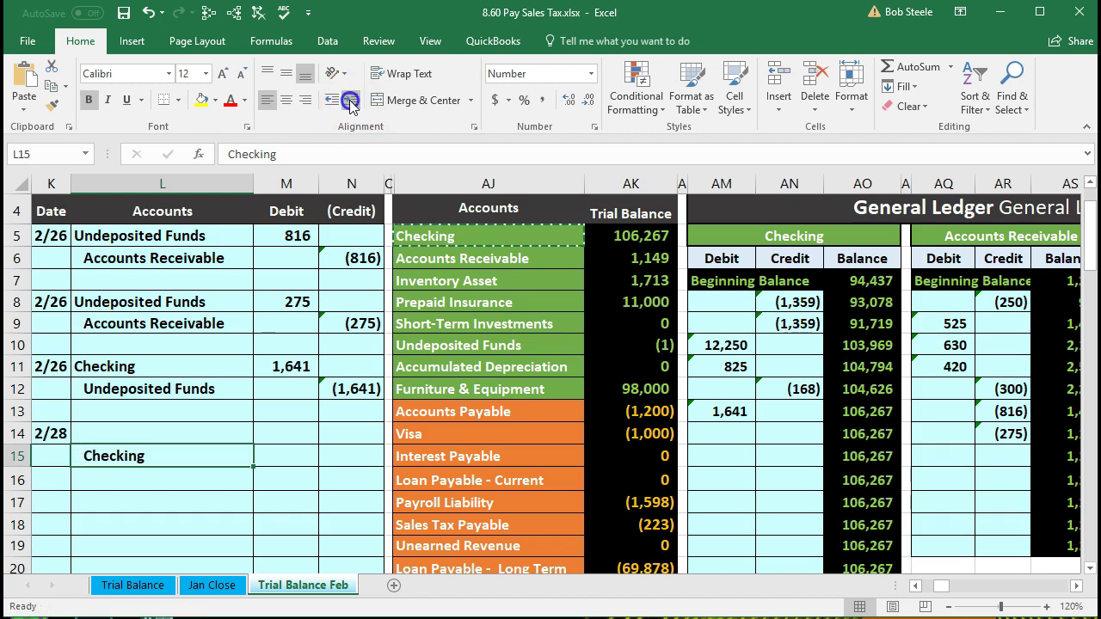
Step: Enter -123 as the Checking credit in cell N15
click(351, 452)
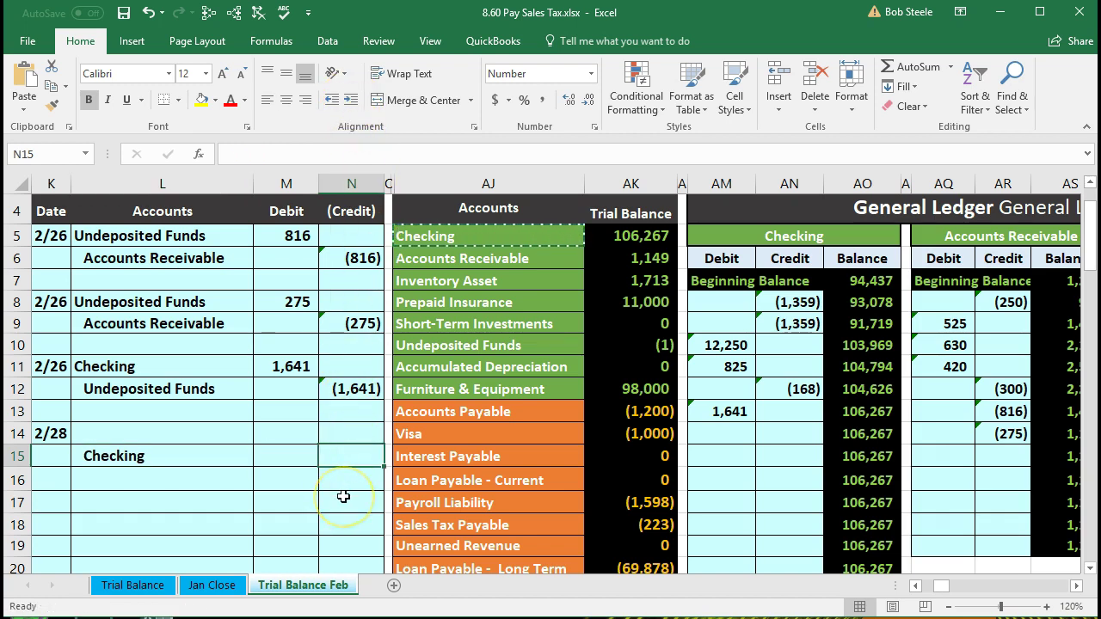
text(-)
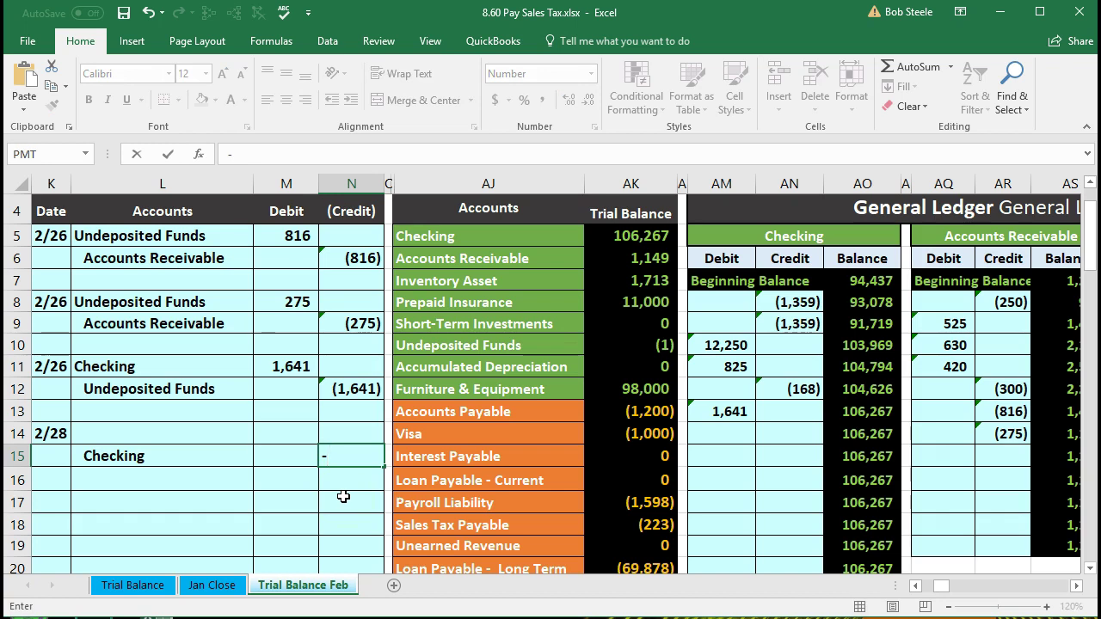
text(123)
key(Return)
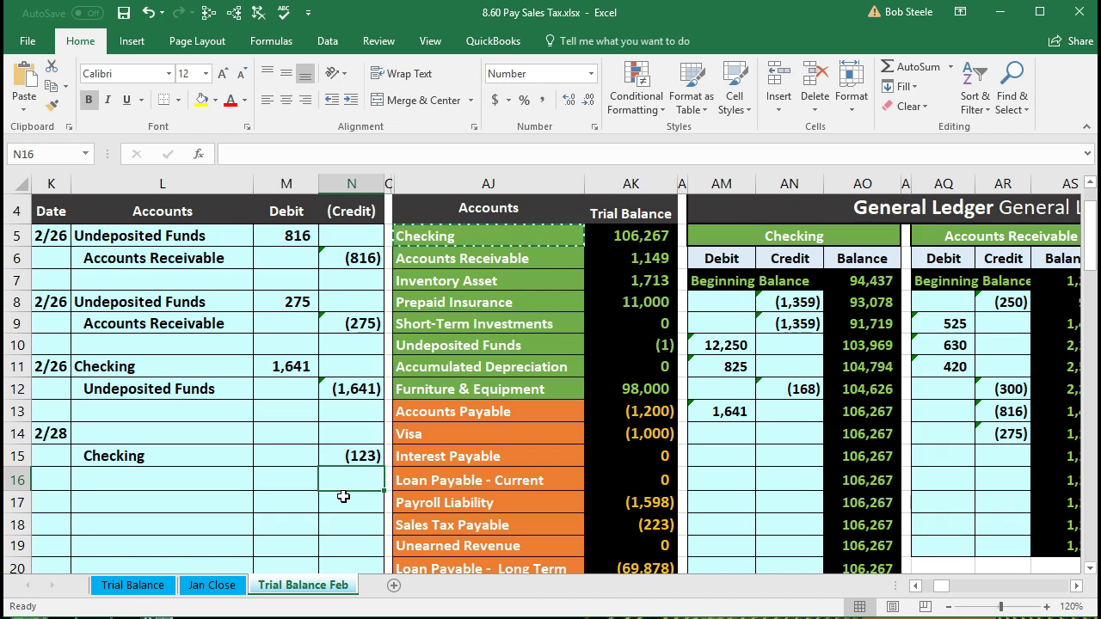
Step: Examine the beginning balance and February credits in the Sales Tax Payable ledger account, and return to the general journal
key(Right)
key(Right)
key(Right)
key(Right)
key(Right)
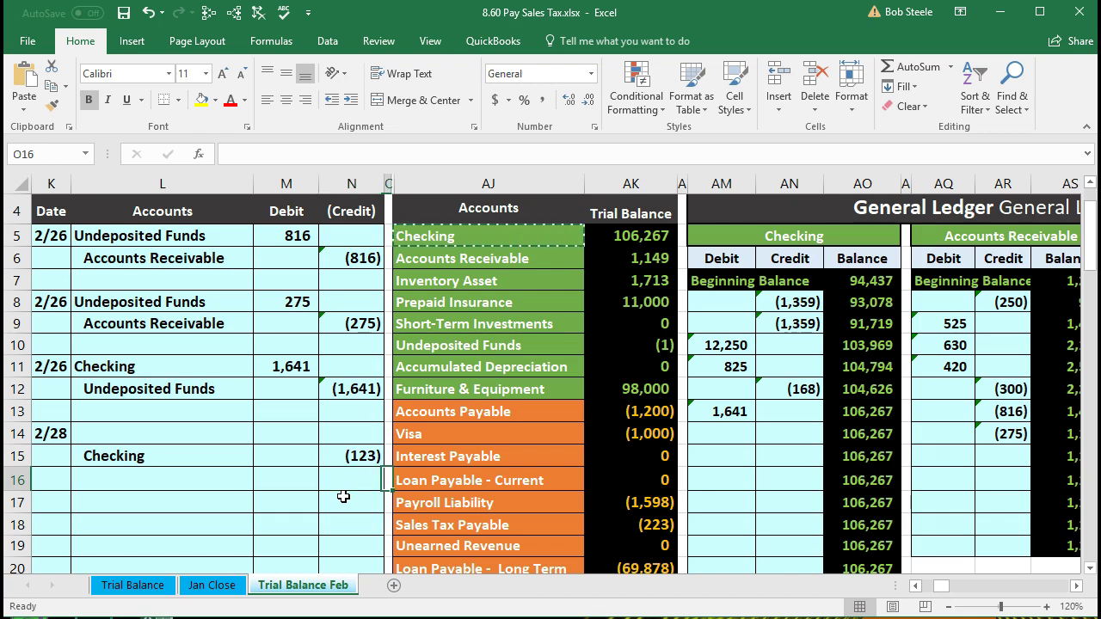
key(Right)
key(Right)
key(Right)
key(Right)
key(Right)
key(Right)
key(Right)
key(Right)
key(Right)
key(Right)
key(Right)
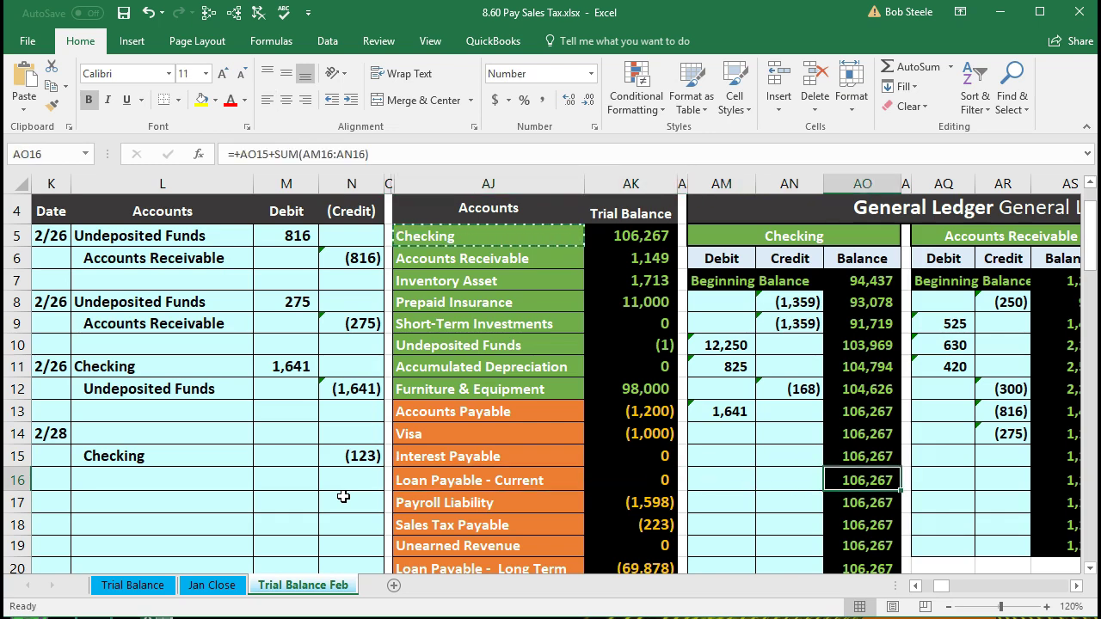
key(Right)
key(Right)
key(Right)
key(Right)
key(Right)
key(Right)
key(Right)
key(Right)
key(Right)
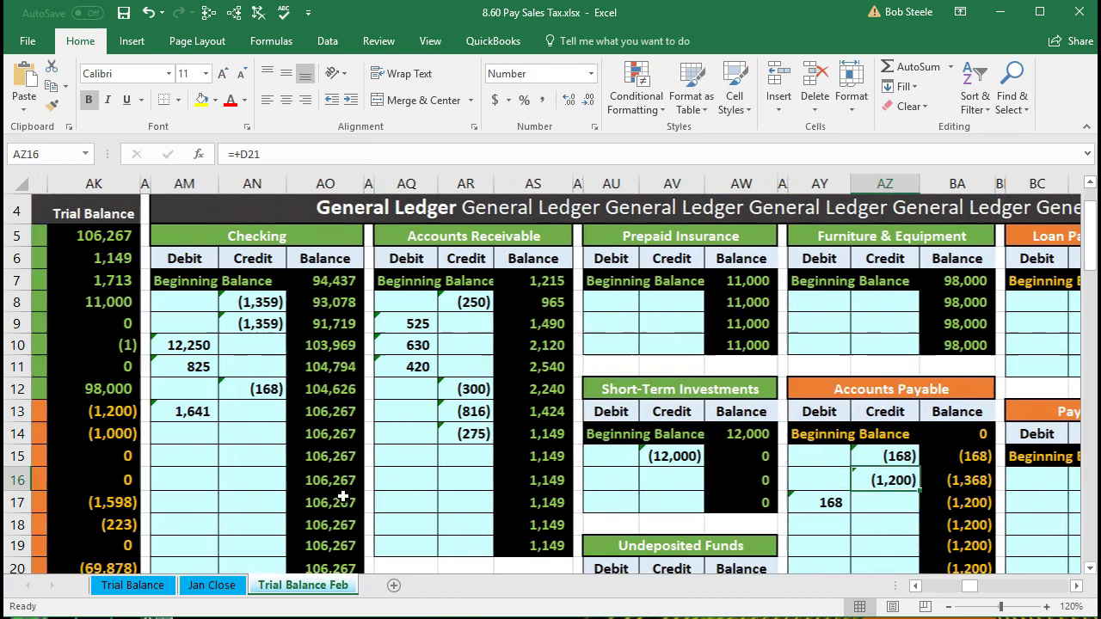
key(Right)
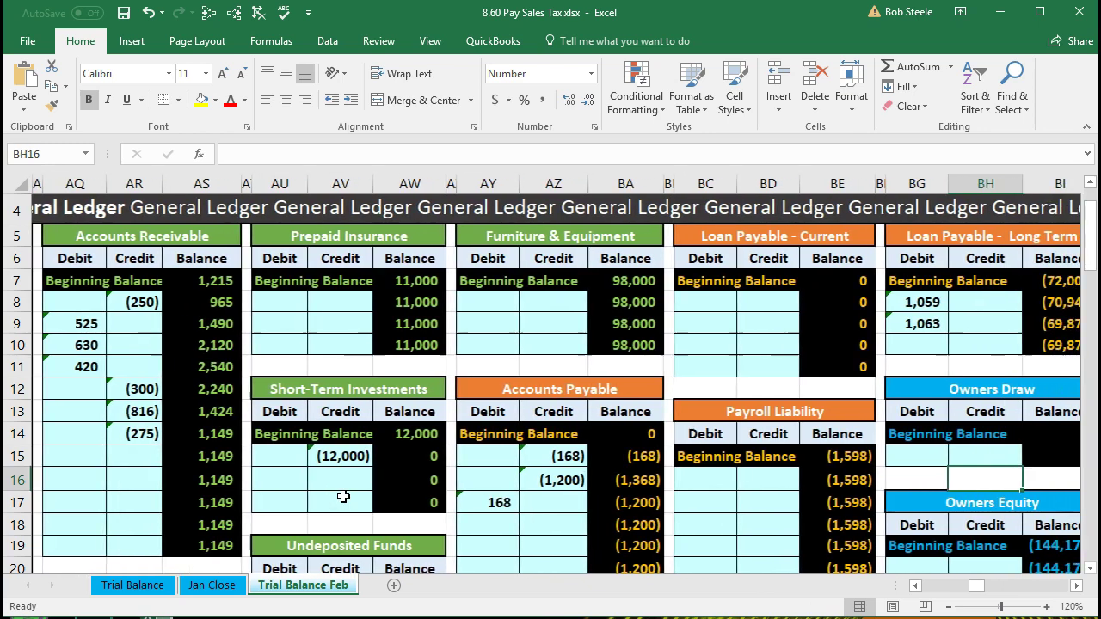
key(Right)
key(Right)
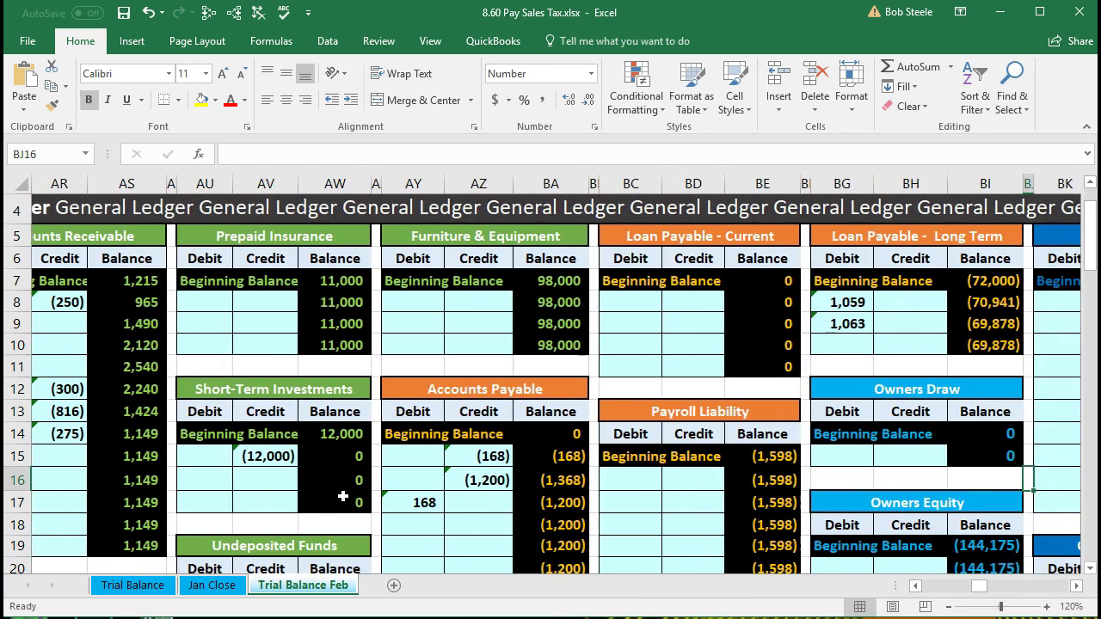
scroll(342, 496, down, 5)
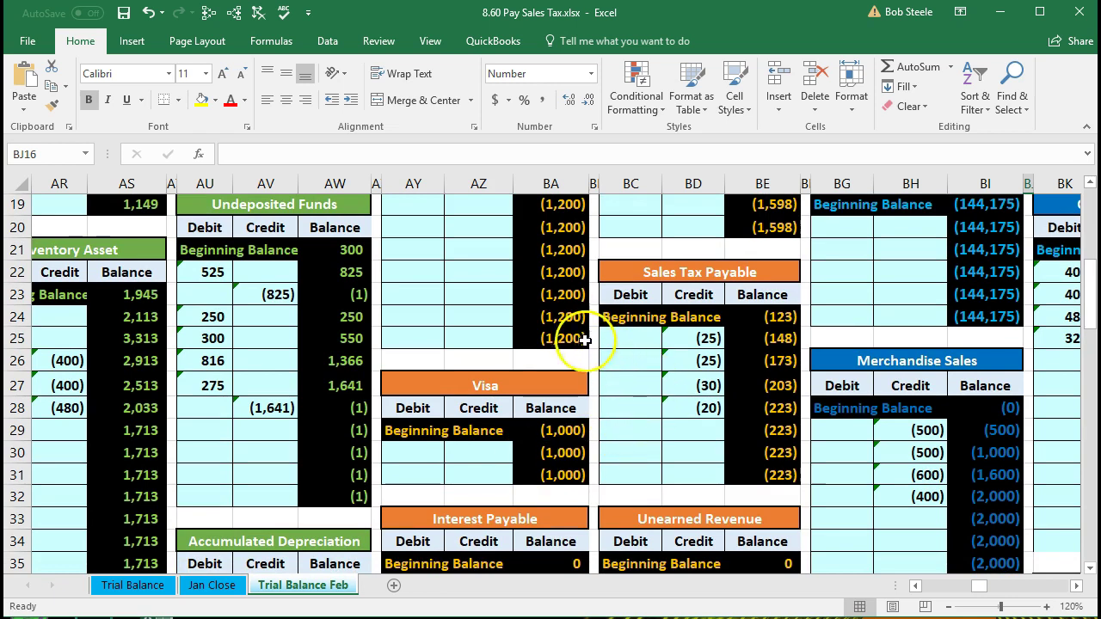
drag(677, 338, 689, 363)
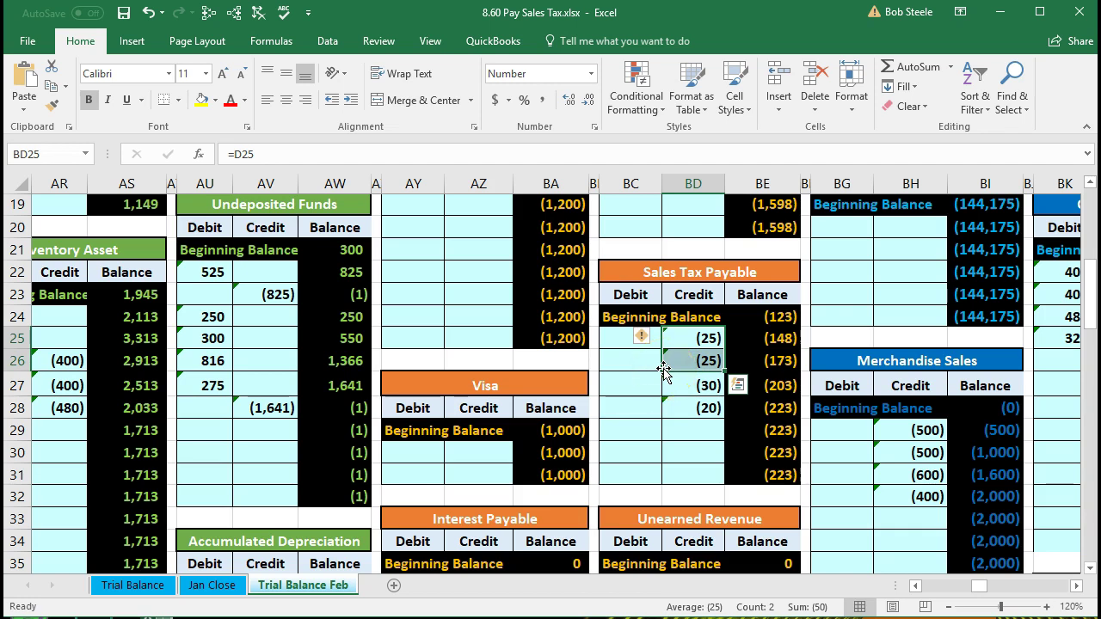
key(Left)
key(Left)
key(Left)
key(Left)
key(Left)
key(Left)
key(Left)
key(Left)
key(Left)
key(Left)
key(Left)
key(Left)
key(Left)
key(Left)
key(Left)
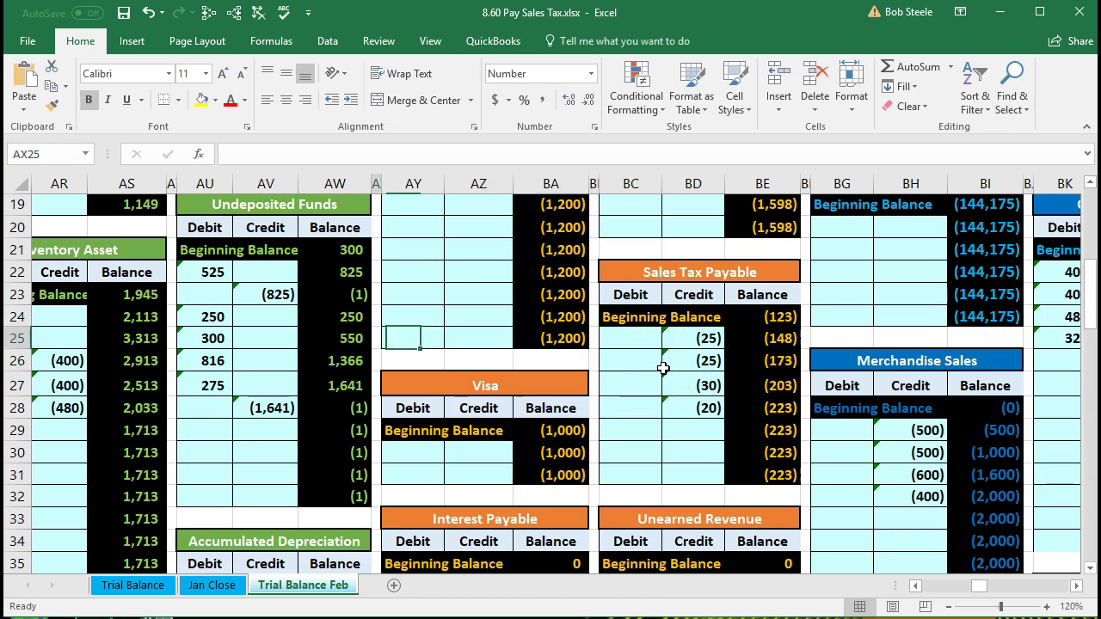
key(Left)
key(Left)
key(Left)
key(Left)
key(Left)
key(Left)
key(Left)
key(Left)
key(Left)
key(Left)
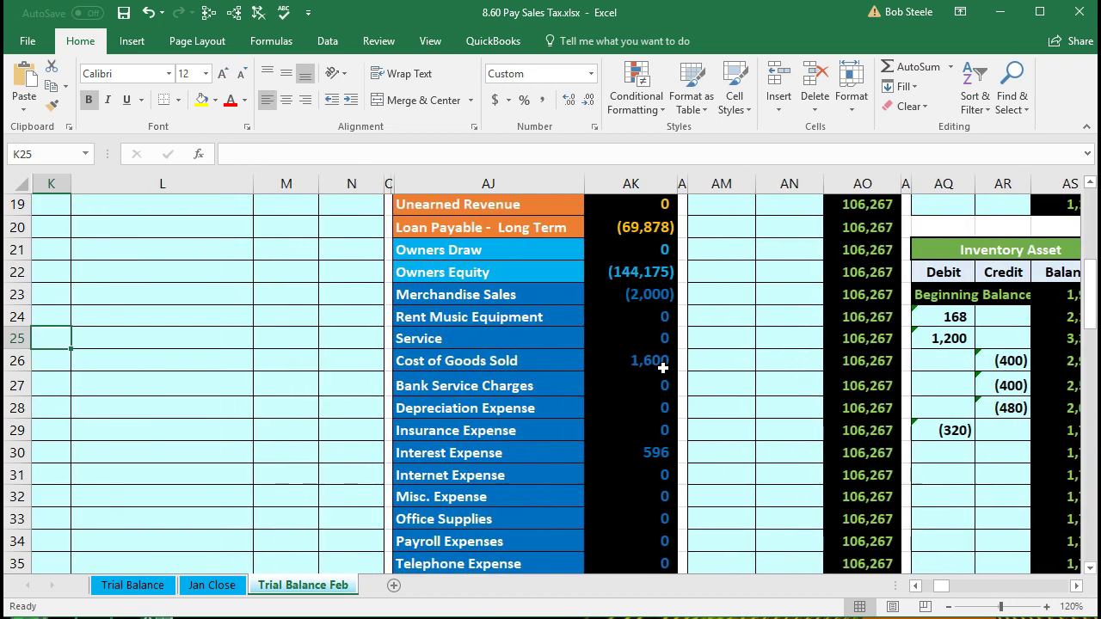
scroll(662, 366, up, 3)
scroll(662, 366, up, 3)
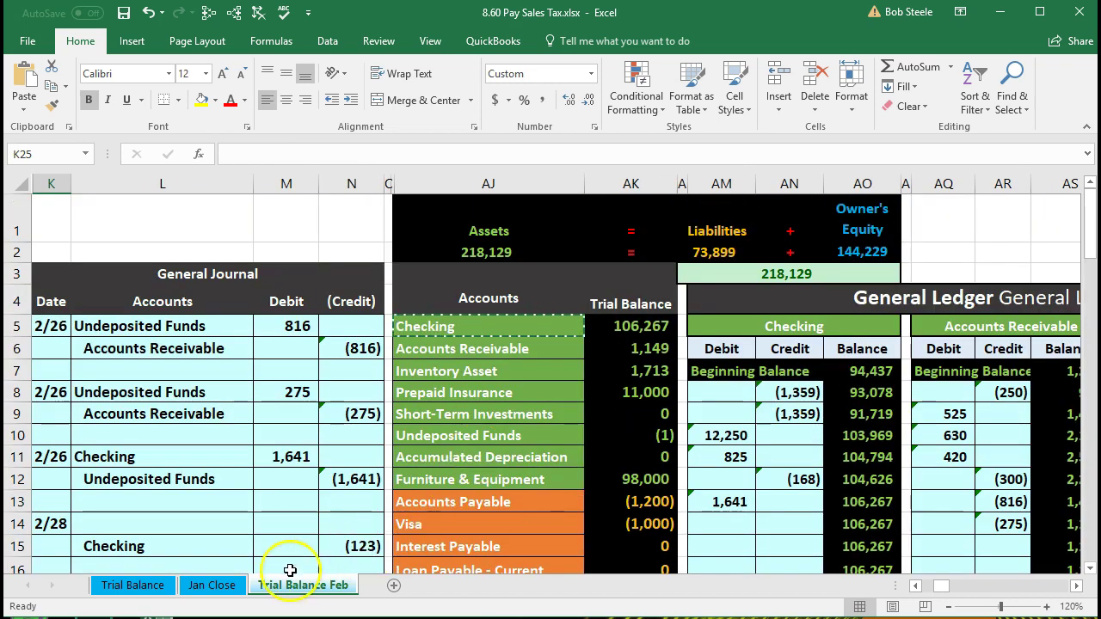
Step: Check the January Sales Tax Payable balance in cell AK18 of the Trial Balance sheet
click(133, 586)
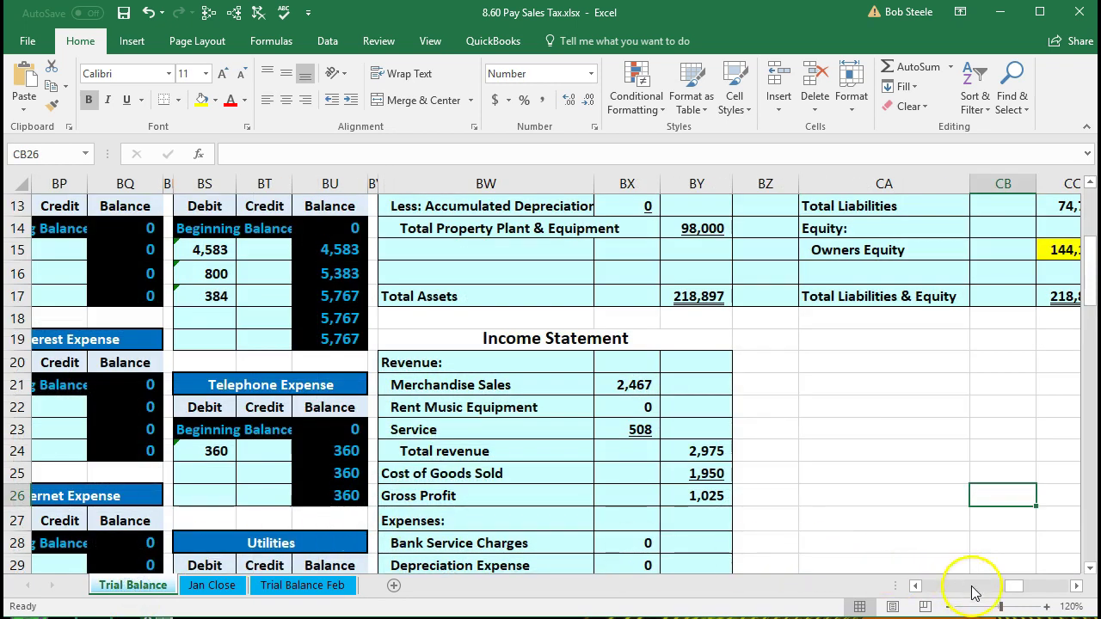
drag(1013, 591, 954, 584)
scroll(614, 508, up, 1)
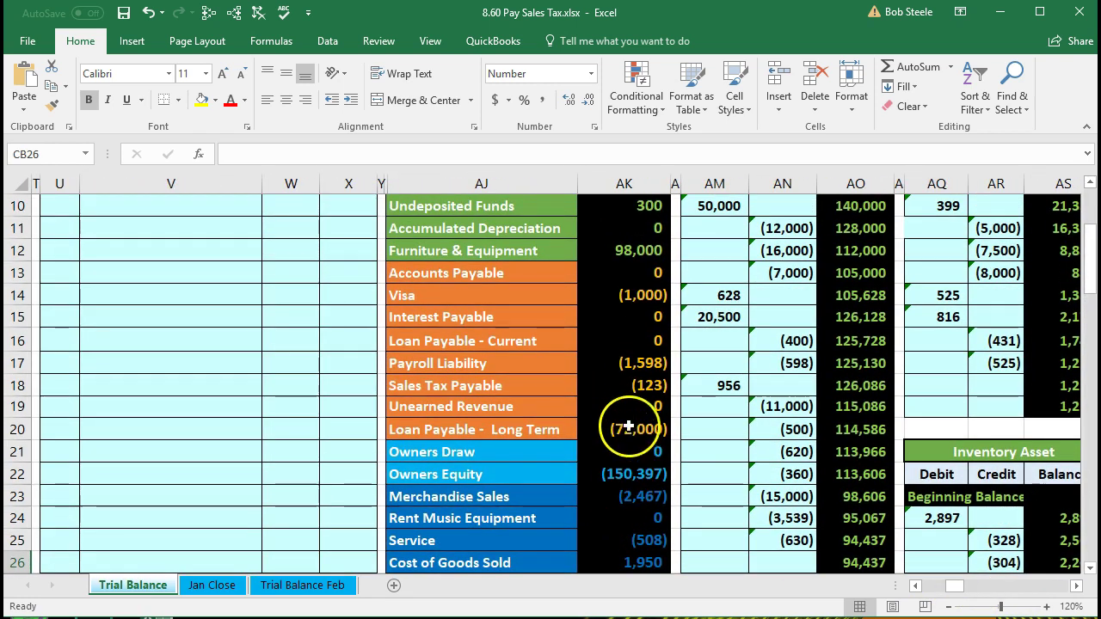
click(620, 389)
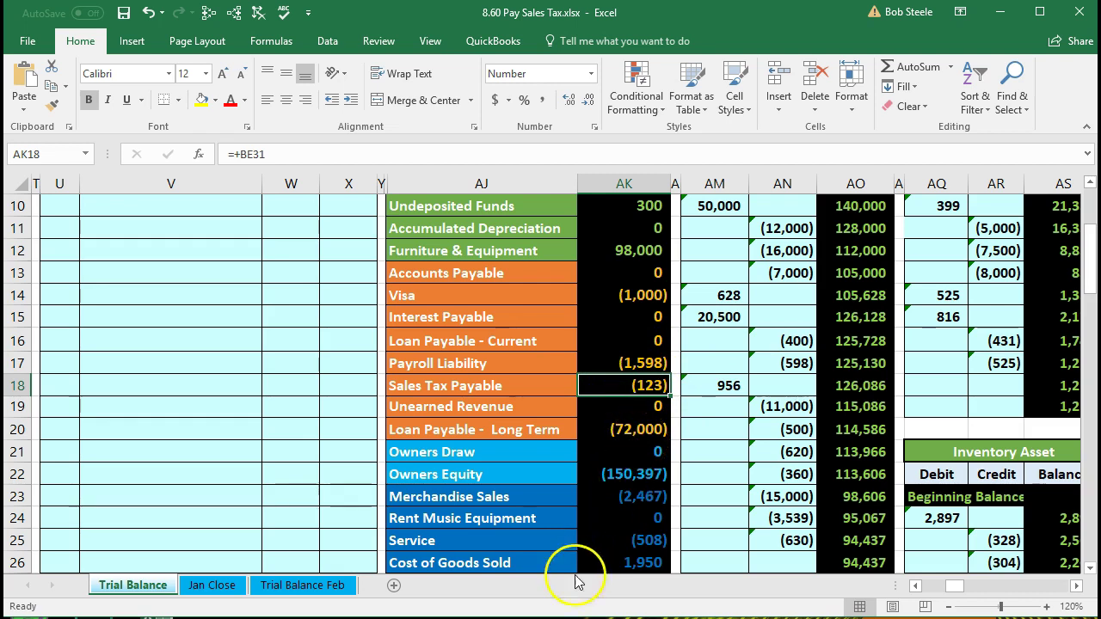
Step: On the Trial Balance Feb sheet, enter the Sales Tax Payable debit in journal cell M14 as the negative of N15
click(307, 587)
click(360, 454)
scroll(322, 449, down, 1)
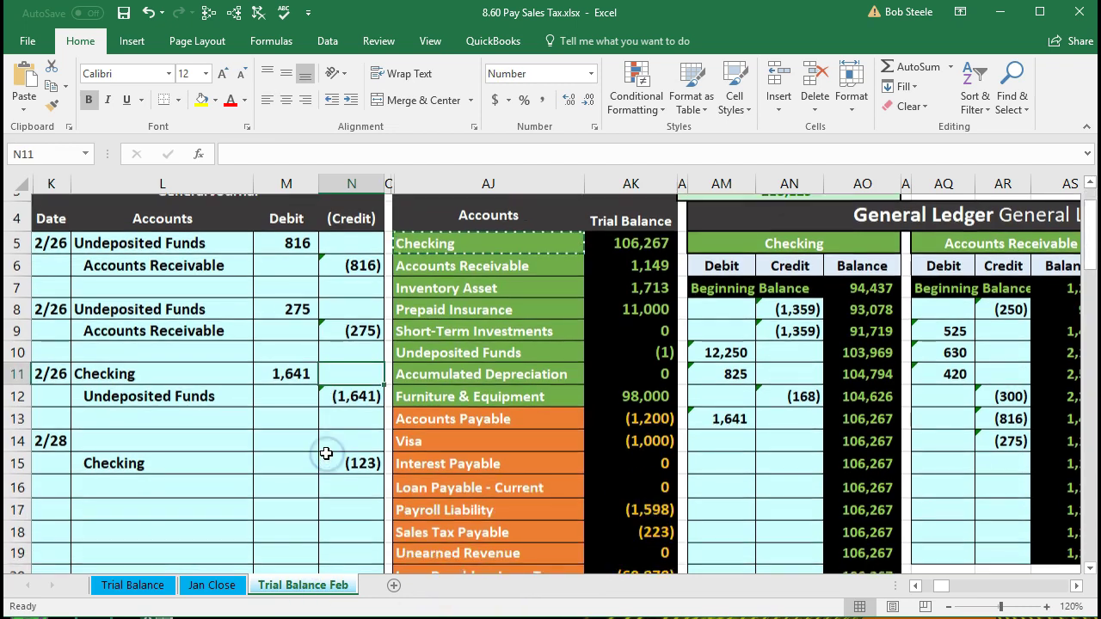
click(292, 432)
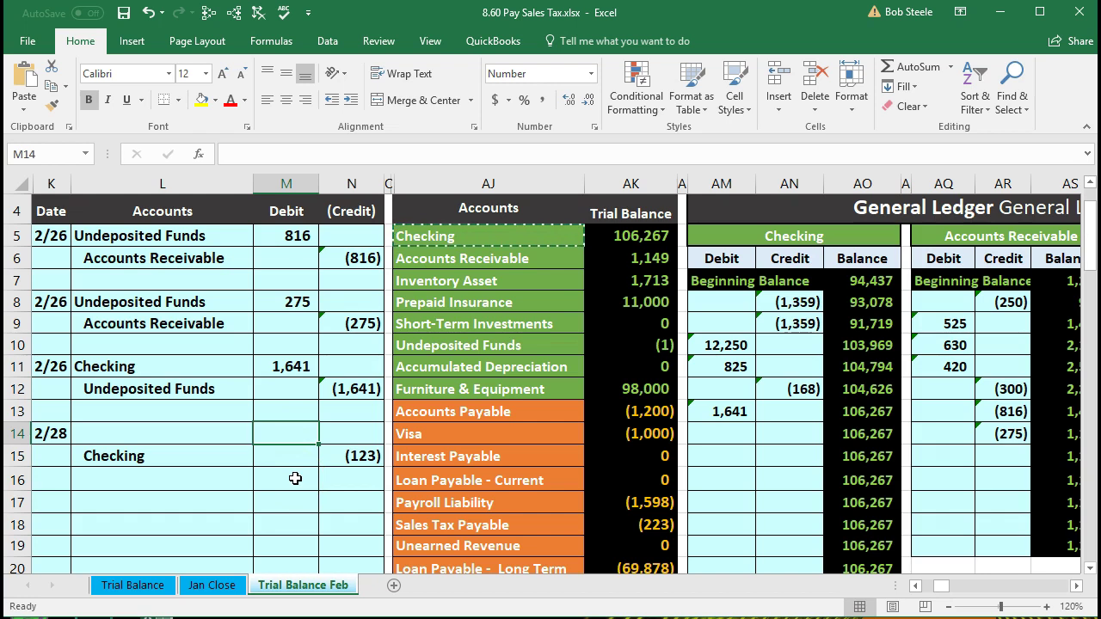
text(-)
key(Down)
key(Right)
key(Return)
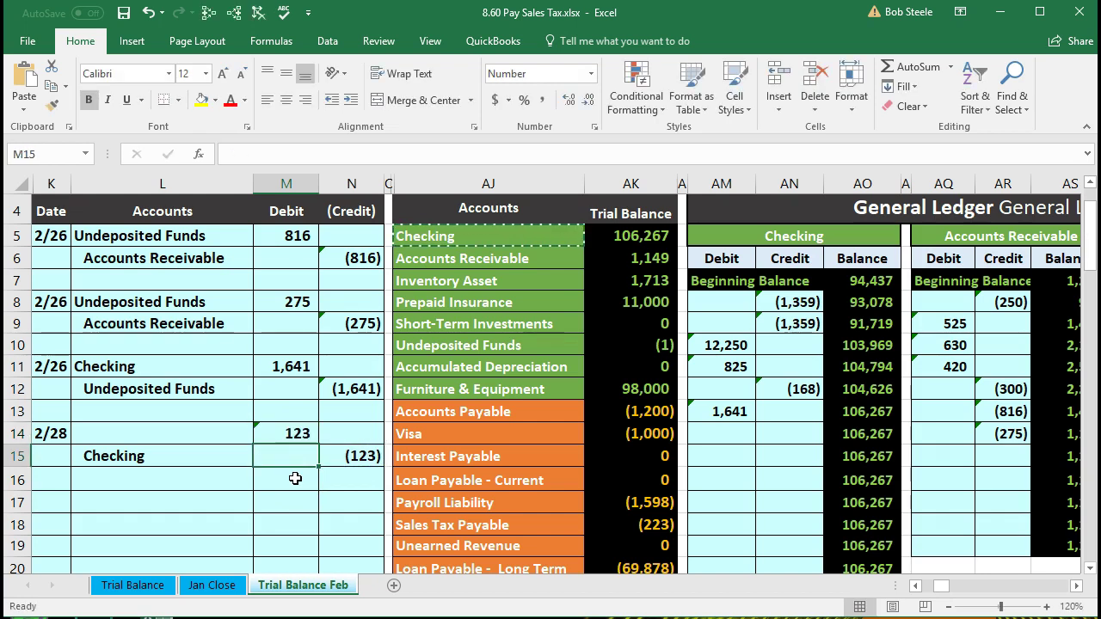
Step: Copy the Sales Tax Payable account name from AJ18 into journal cell L14 as values only
click(180, 434)
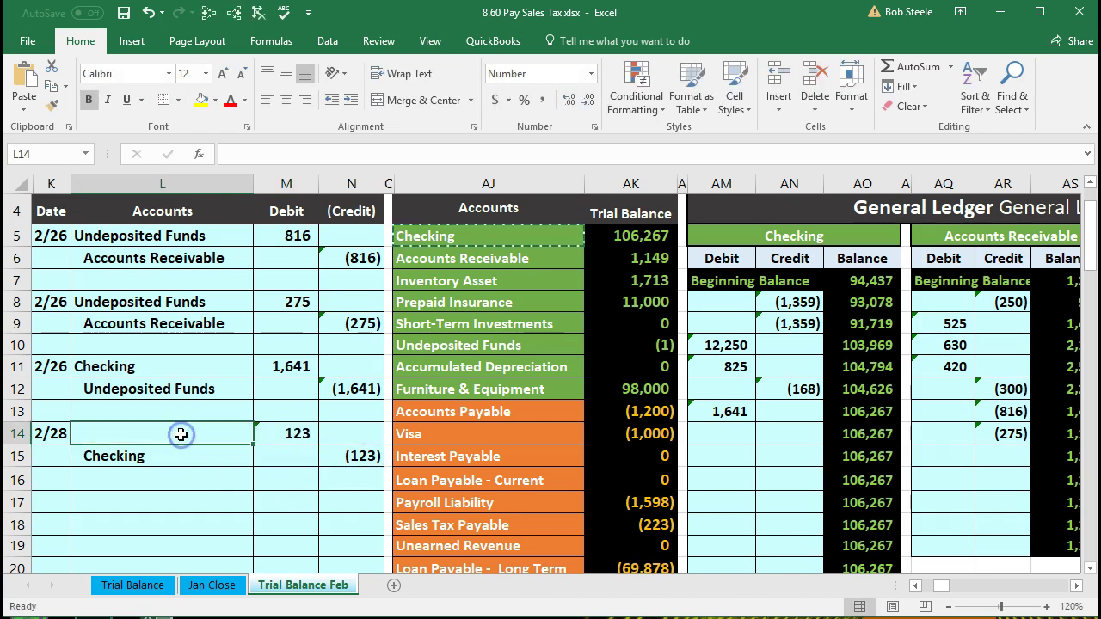
scroll(180, 434, down, 1)
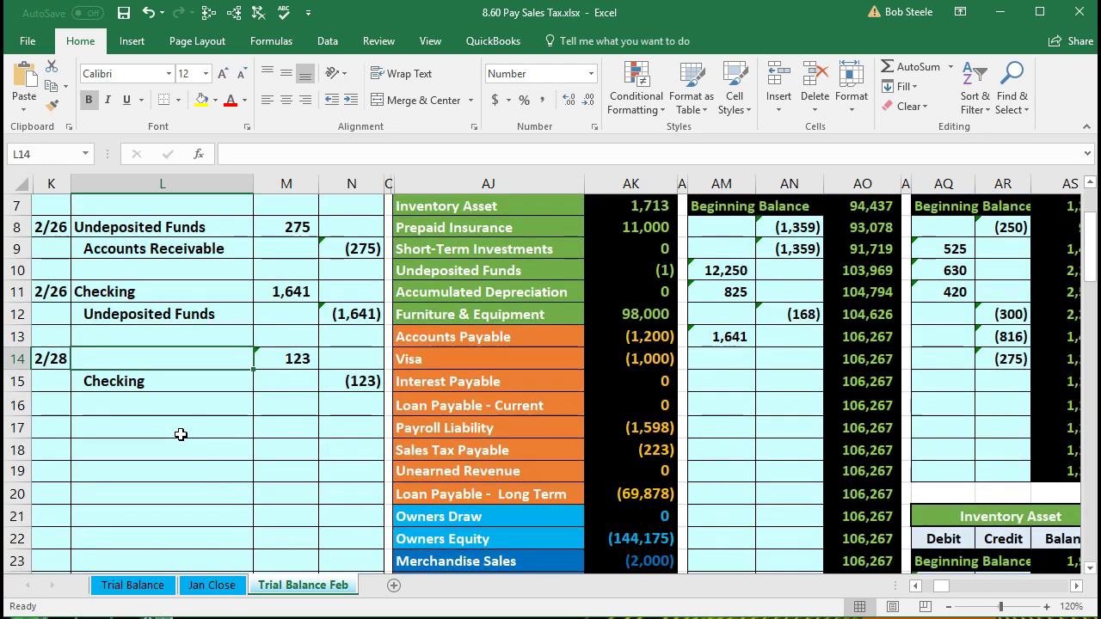
click(426, 450)
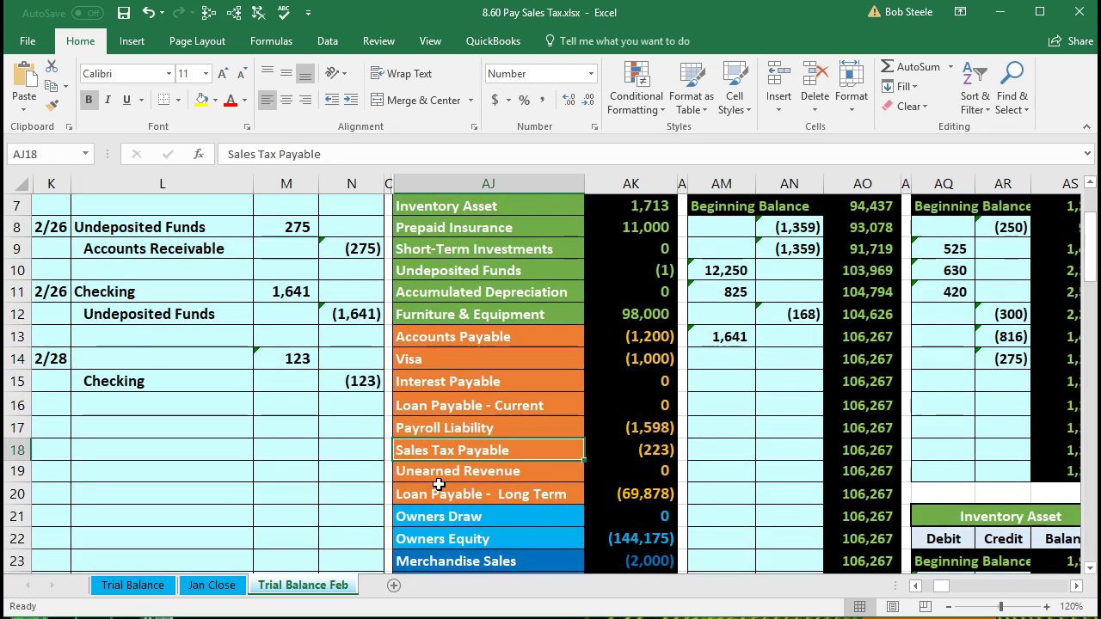
click(601, 450)
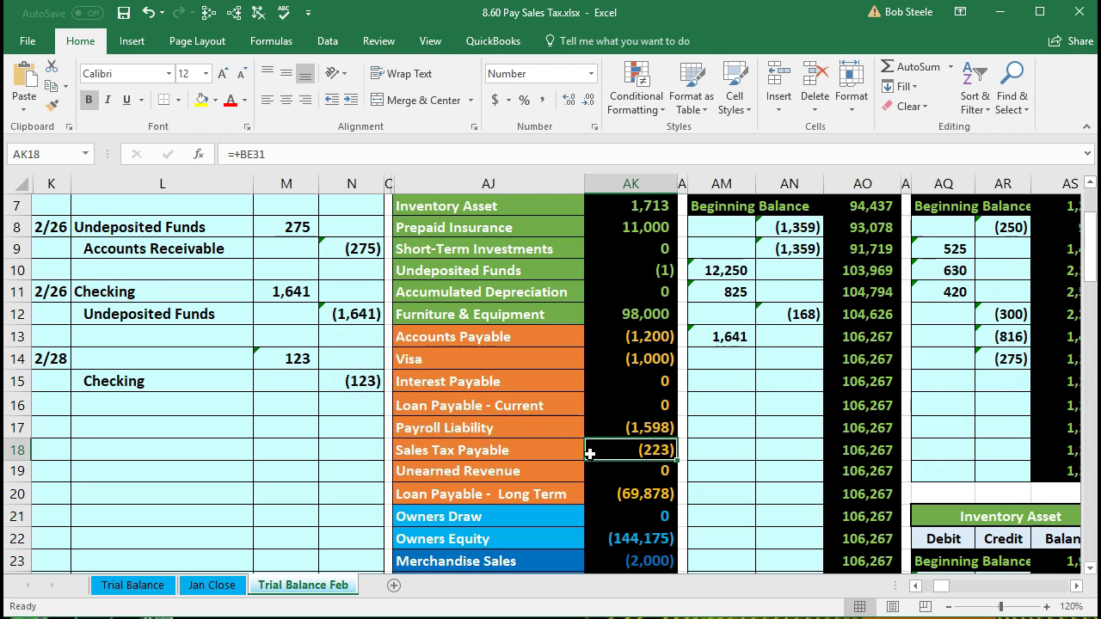
click(537, 446)
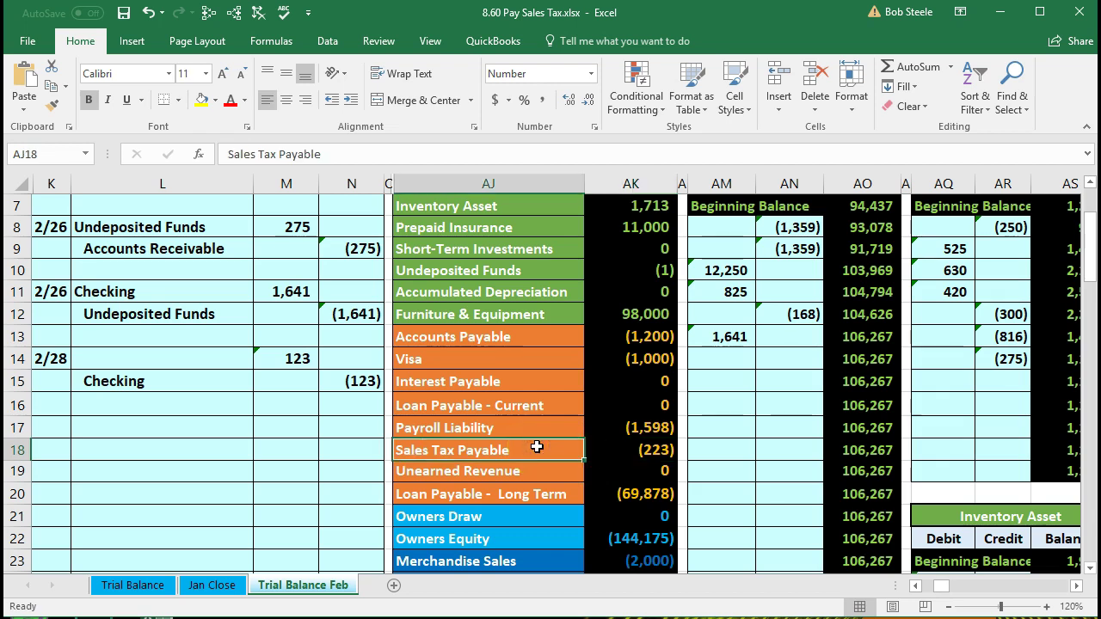
right_click(536, 446)
click(564, 89)
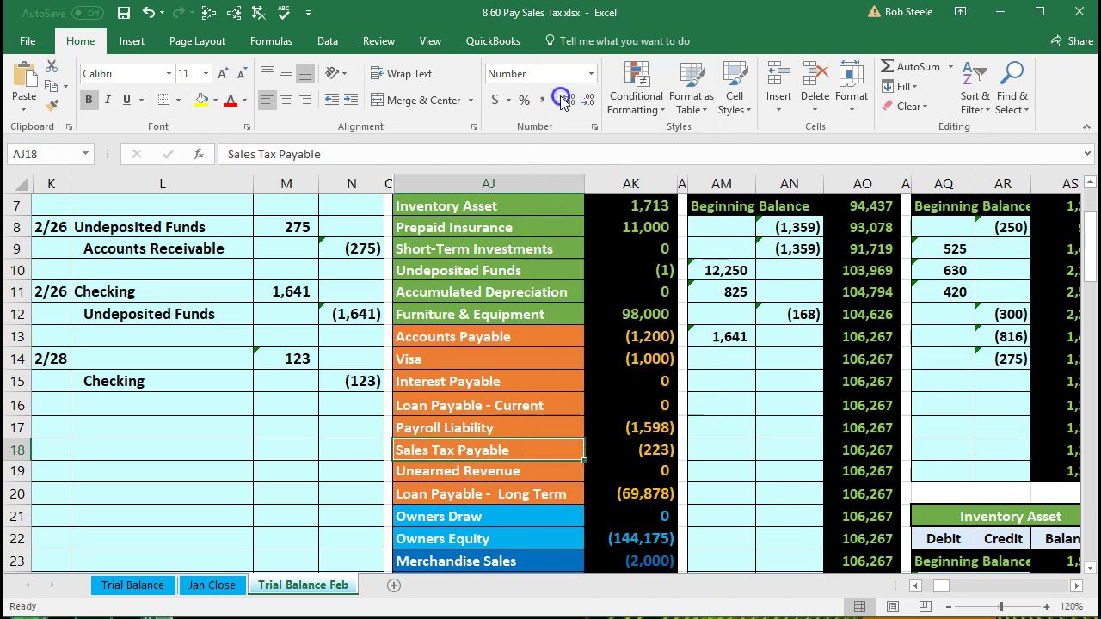
click(194, 368)
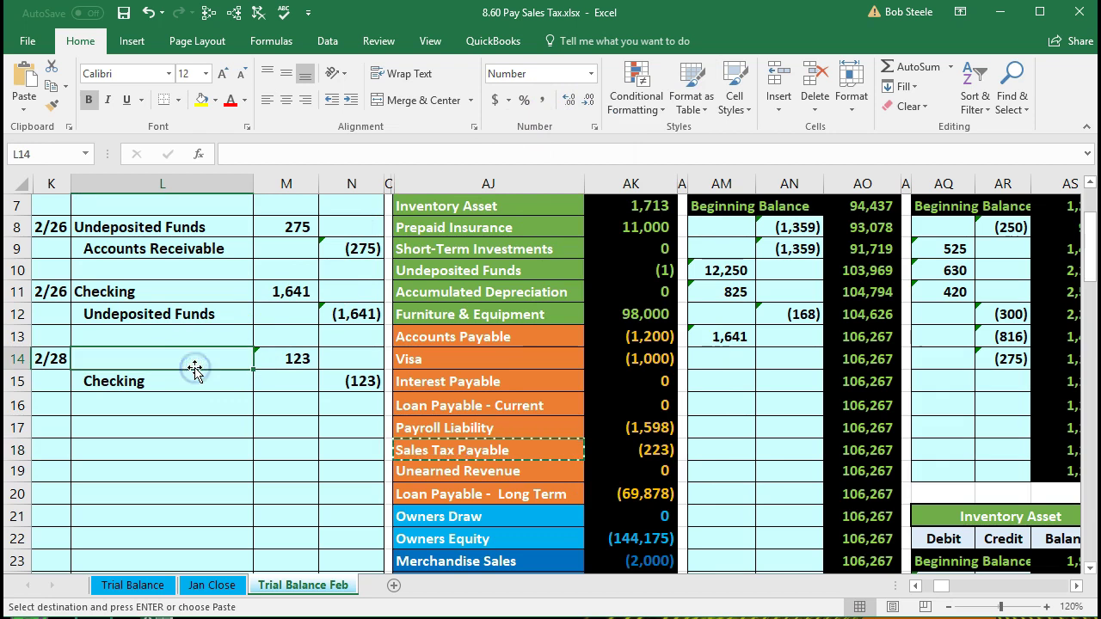
right_click(182, 356)
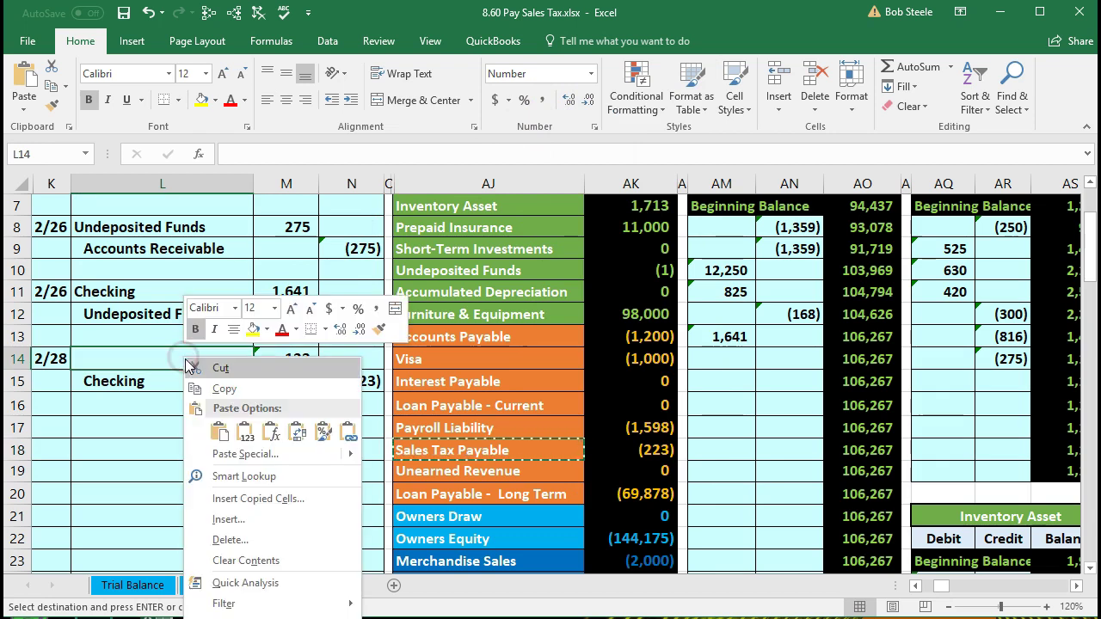
click(239, 430)
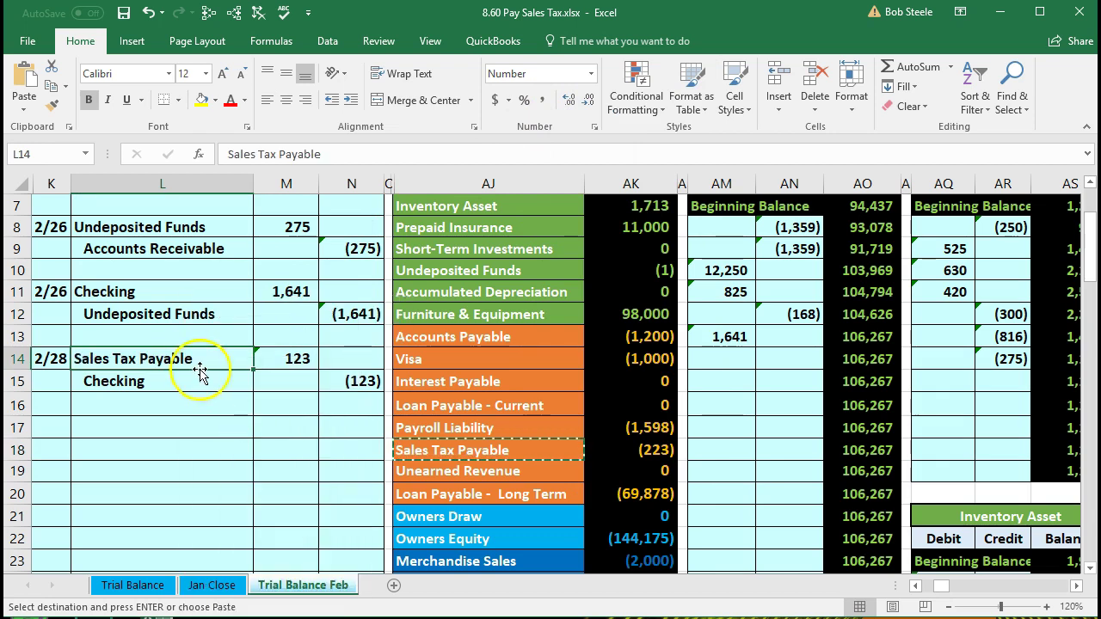
drag(206, 358, 340, 379)
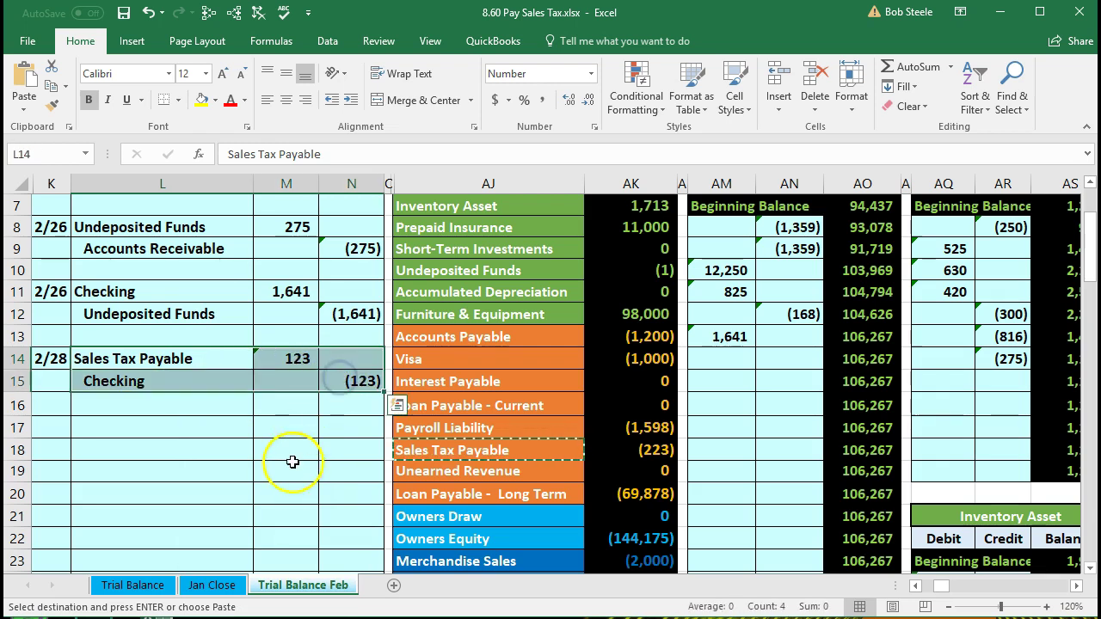
Step: Freeze the panes at cell AJ1 so the general journal columns stay in view
scroll(290, 472, up, 2)
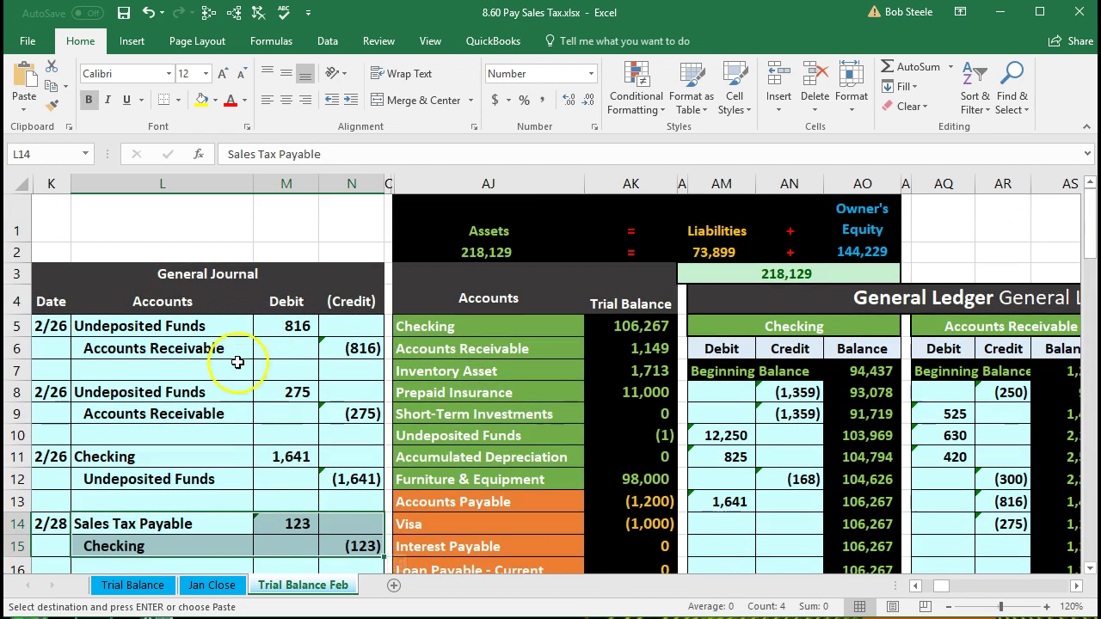
scroll(236, 361, down, 1)
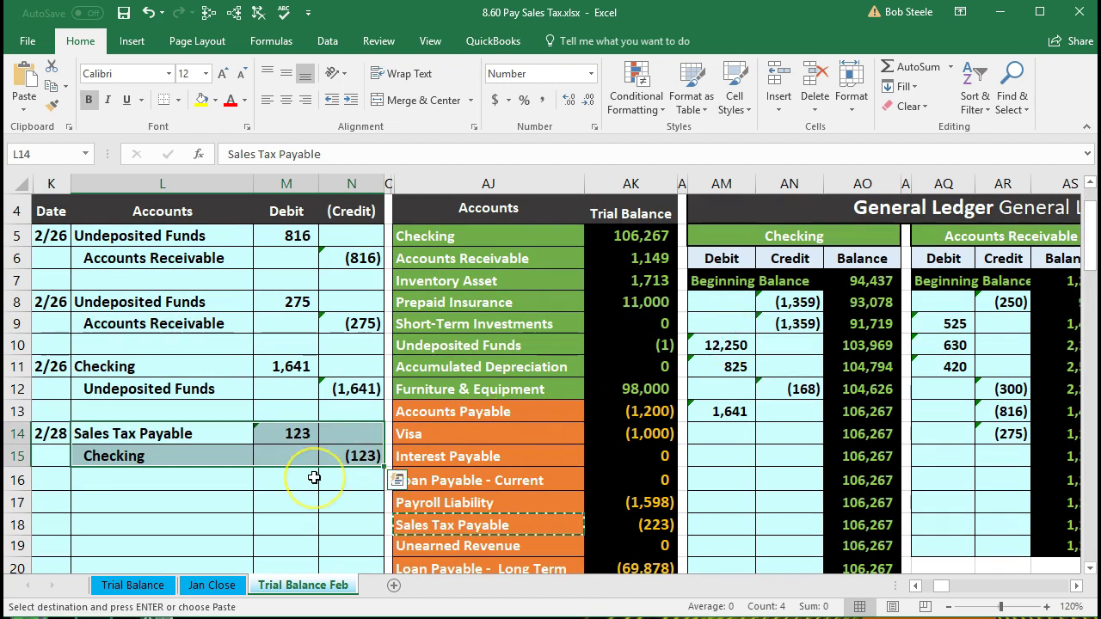
scroll(314, 478, up, 1)
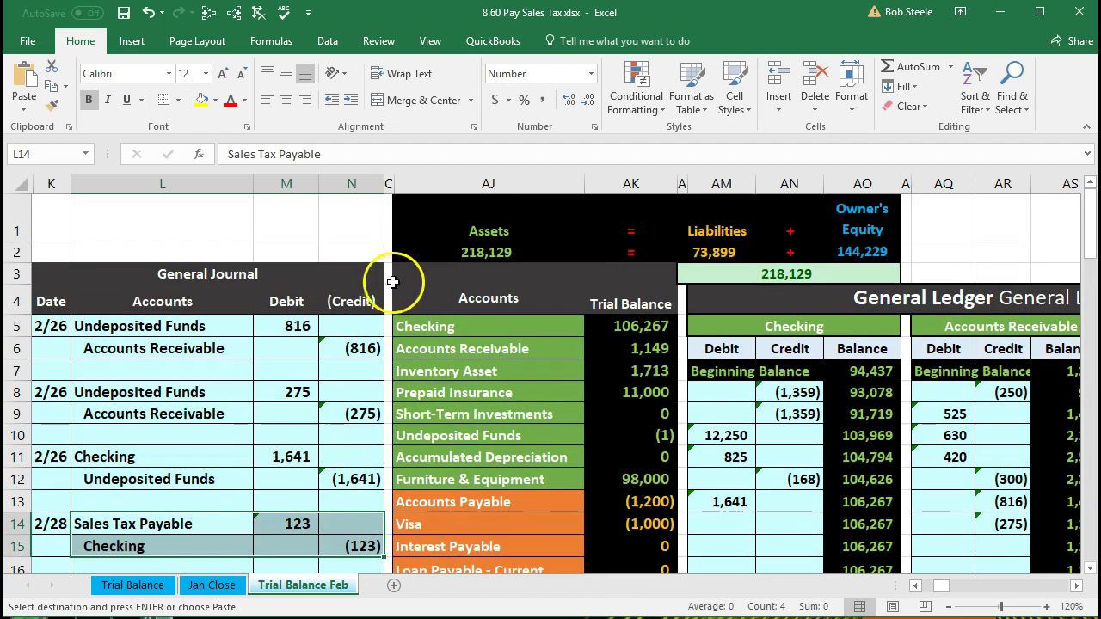
click(428, 217)
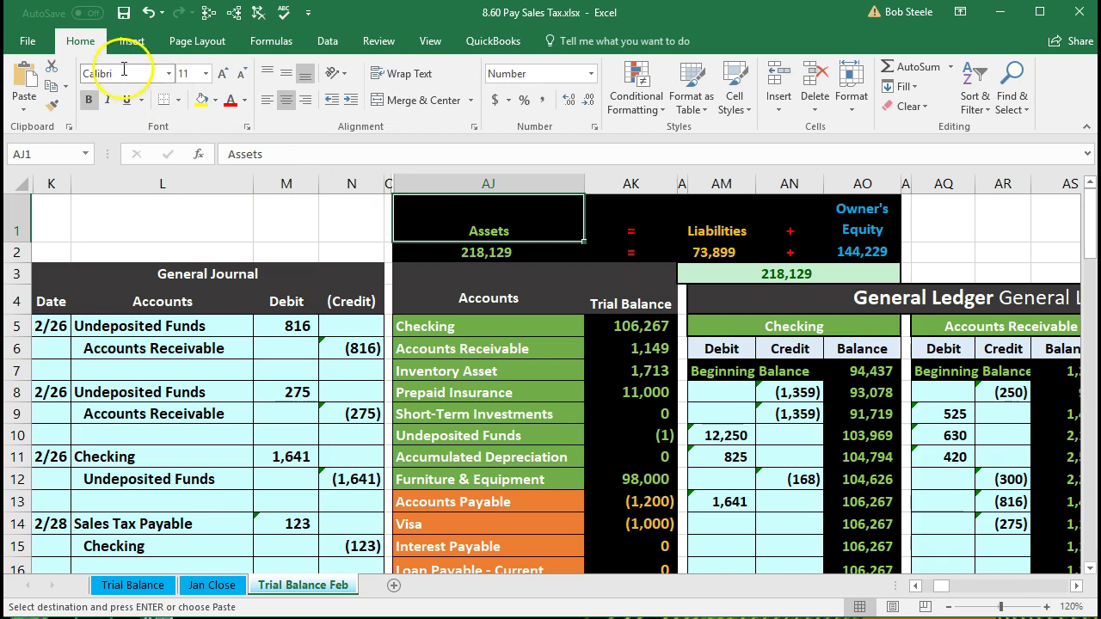
click(429, 41)
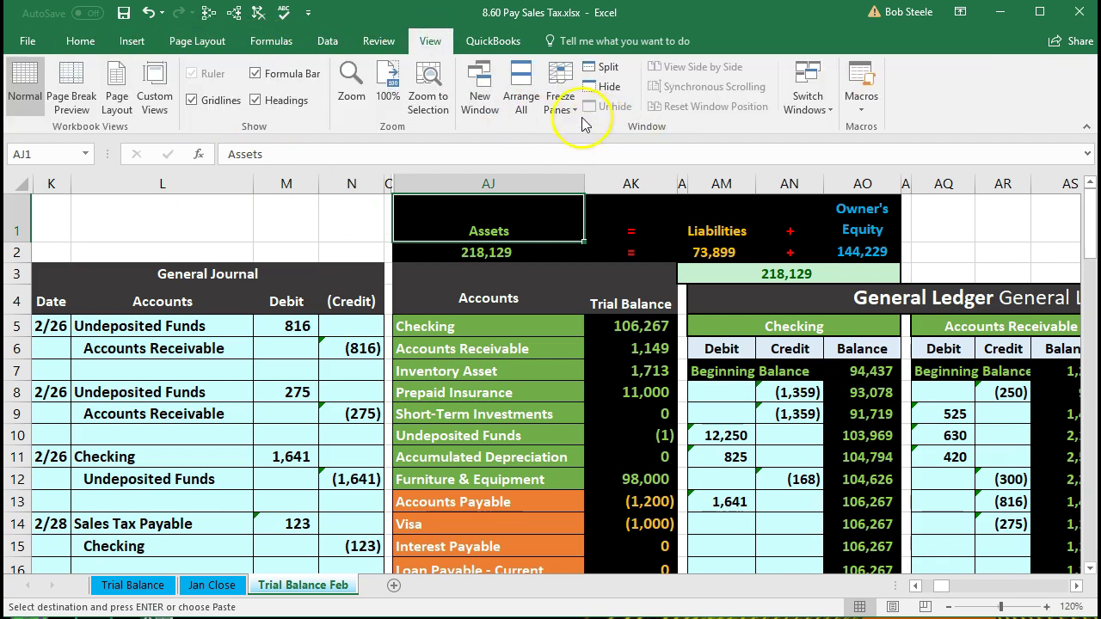
click(559, 98)
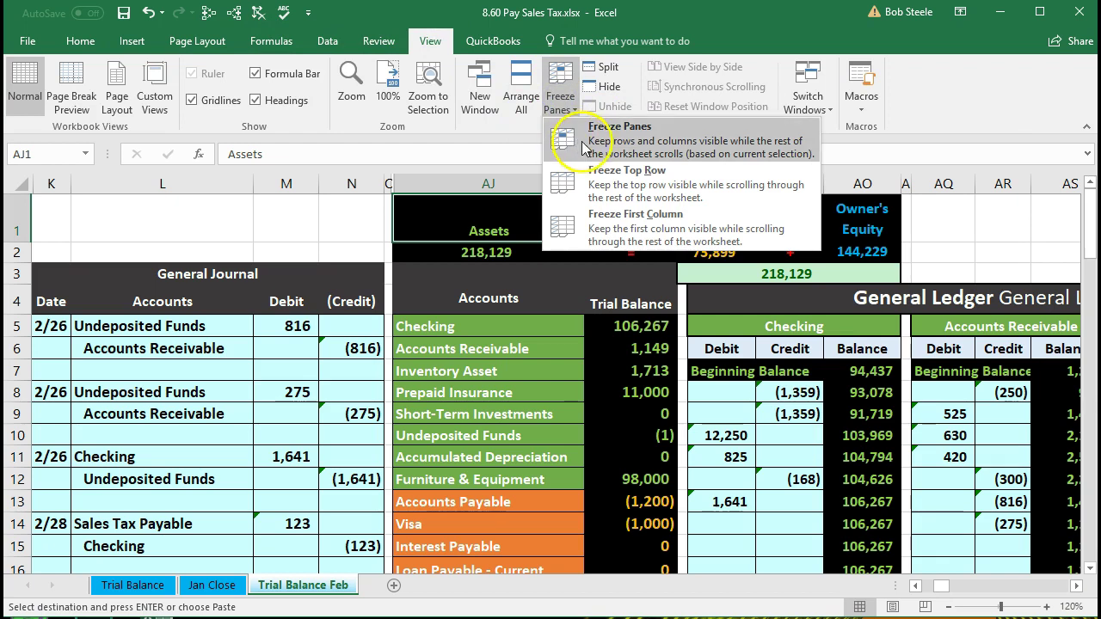
click(652, 140)
click(356, 393)
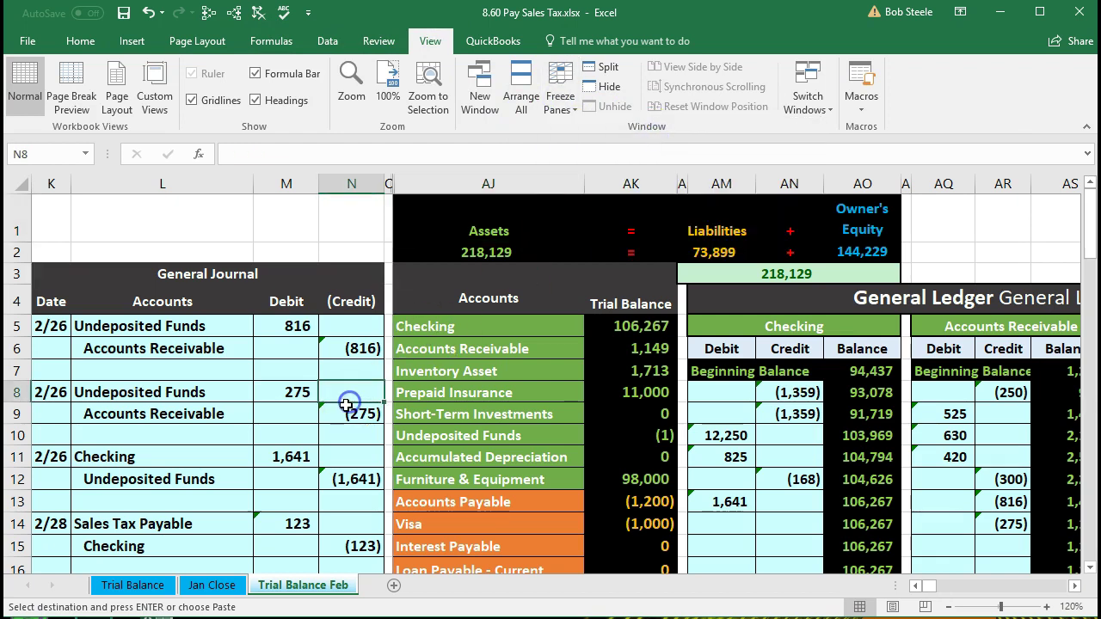
Step: Check the Sales Tax Payable debit in the journal and its trial balance row, and locate the Sales Tax Payable ledger account
scroll(353, 392, down, 2)
drag(176, 359, 296, 358)
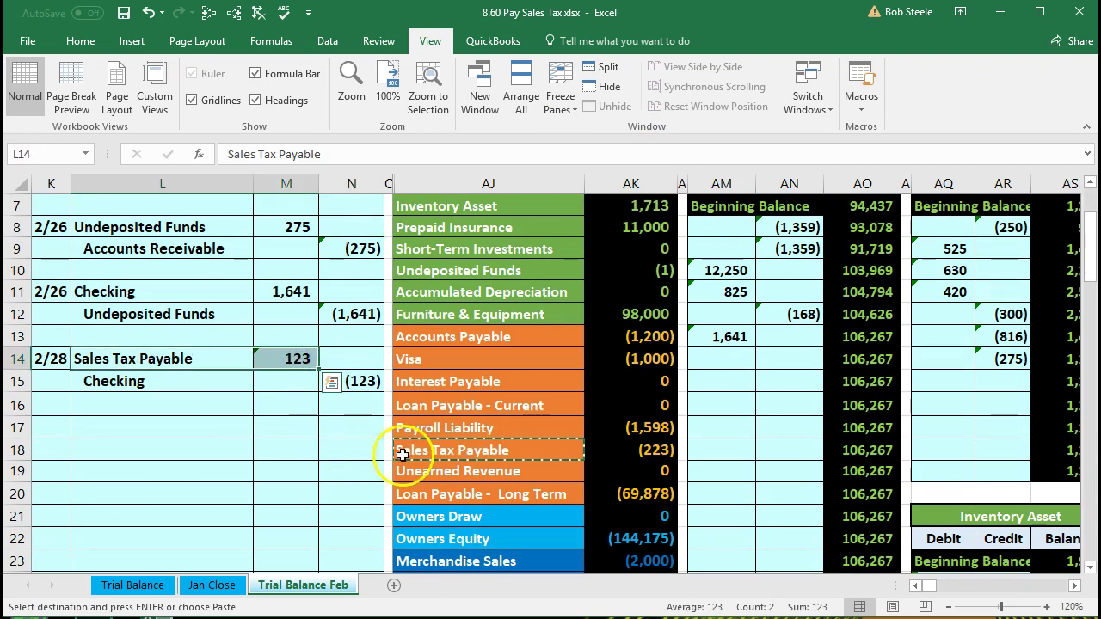
drag(415, 454, 609, 452)
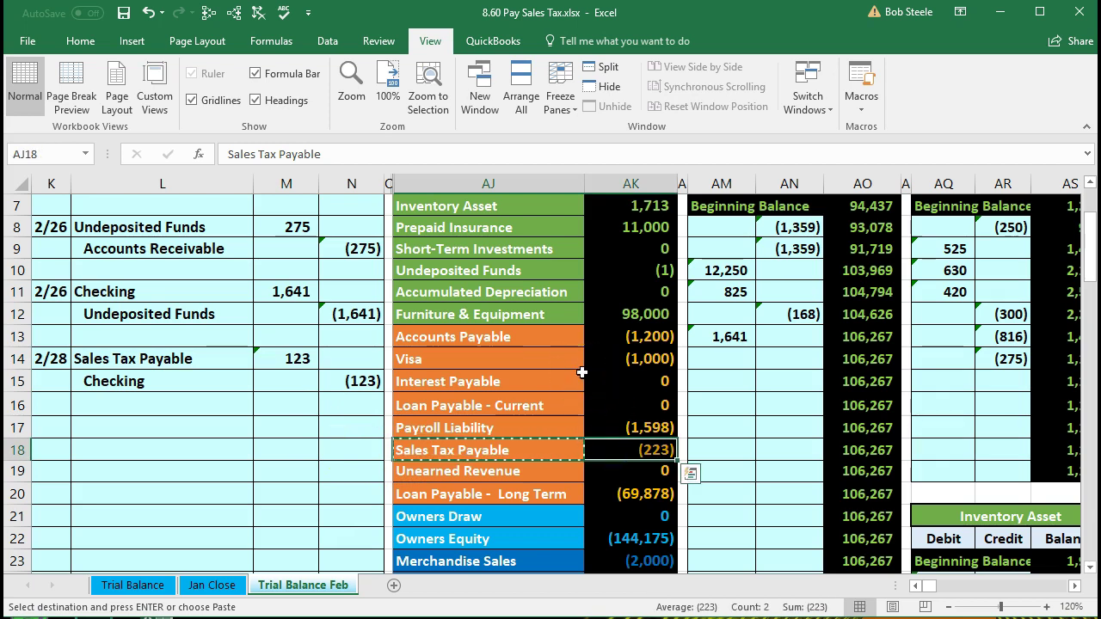
key(Right)
key(Right)
key(Right)
key(Right)
key(Right)
key(Right)
key(Right)
key(Right)
key(Right)
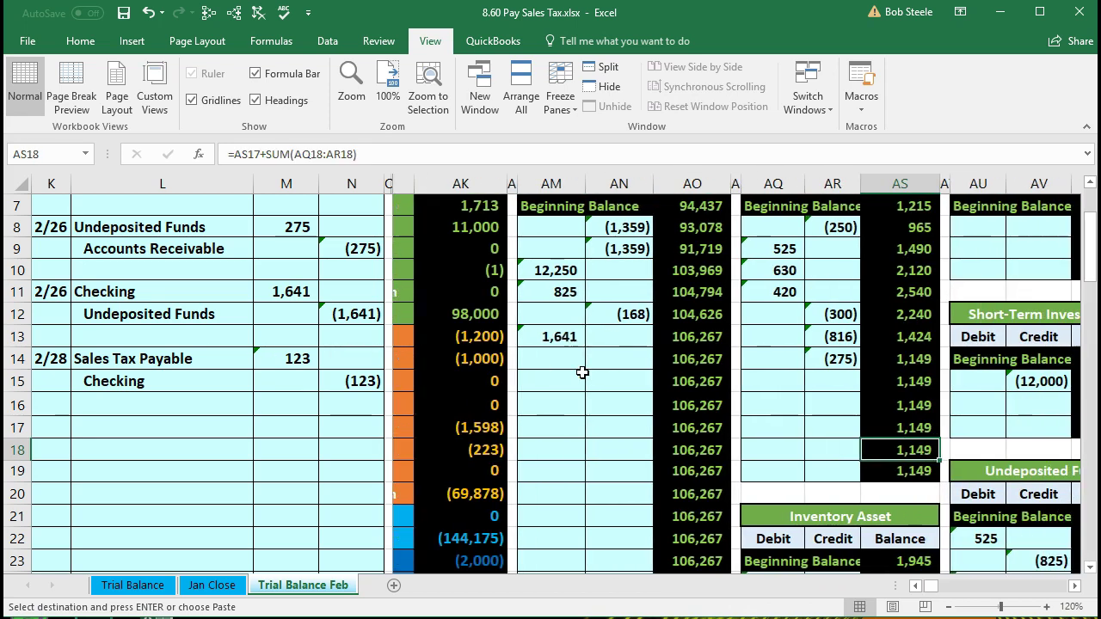
key(Right)
key(Right)
key(Right)
key(Right)
key(Right)
key(Right)
key(Right)
key(Right)
key(Right)
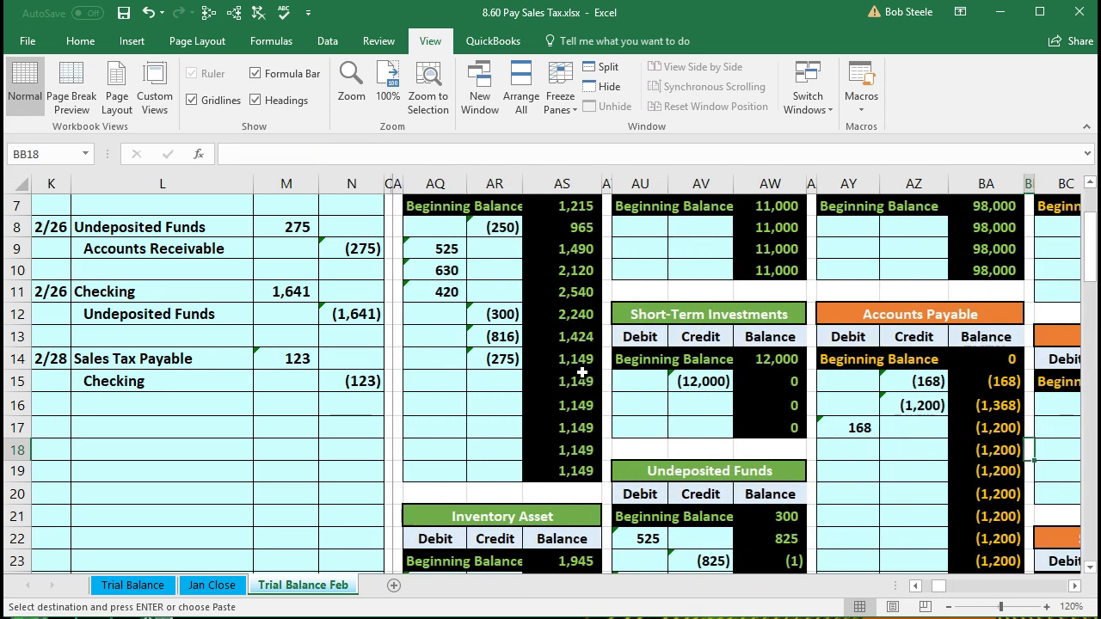
key(Right)
key(Right)
key(Right)
key(Right)
key(Right)
key(Right)
key(Right)
key(Right)
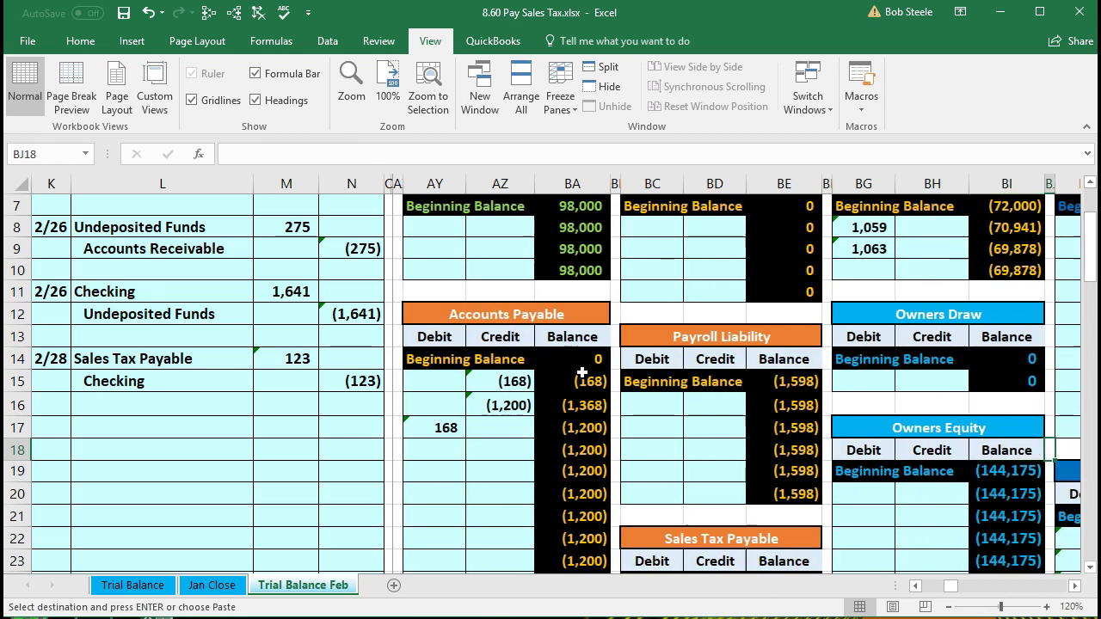
scroll(582, 372, down, 2)
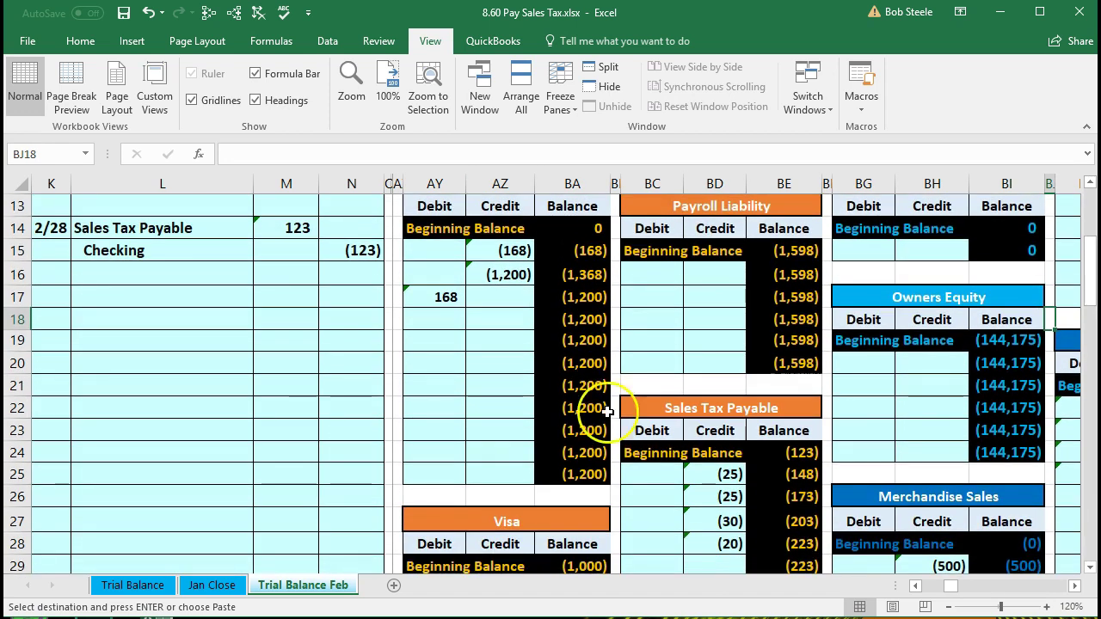
Step: Post the debit to the Sales Tax Payable ledger account by linking cell BC29 to journal cell M14
click(657, 565)
scroll(676, 516, down, 1)
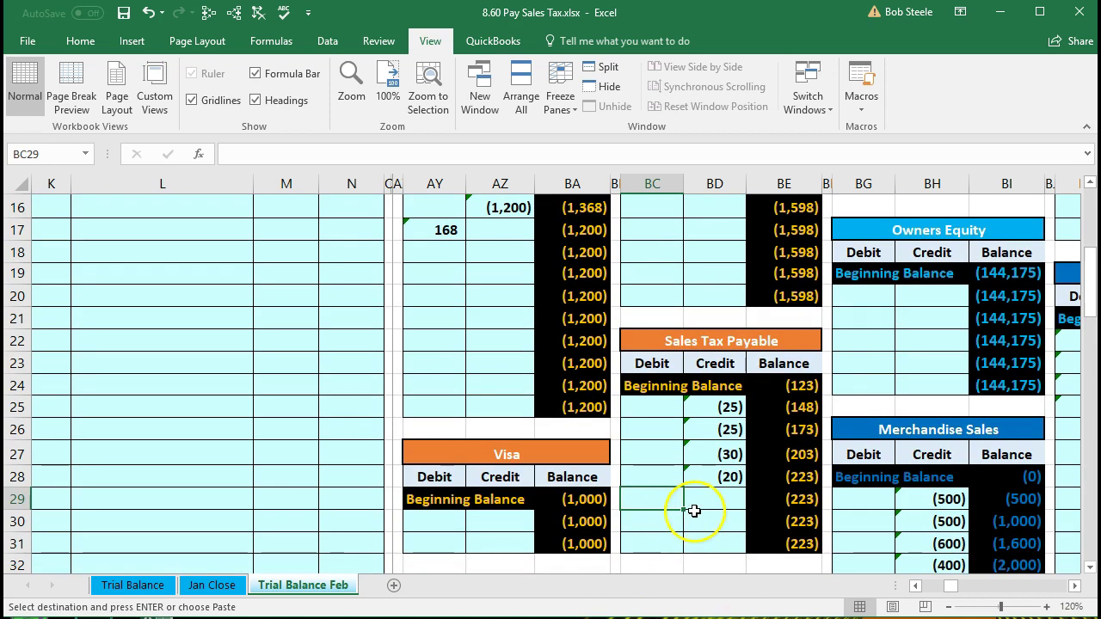
scroll(689, 507, down, 1)
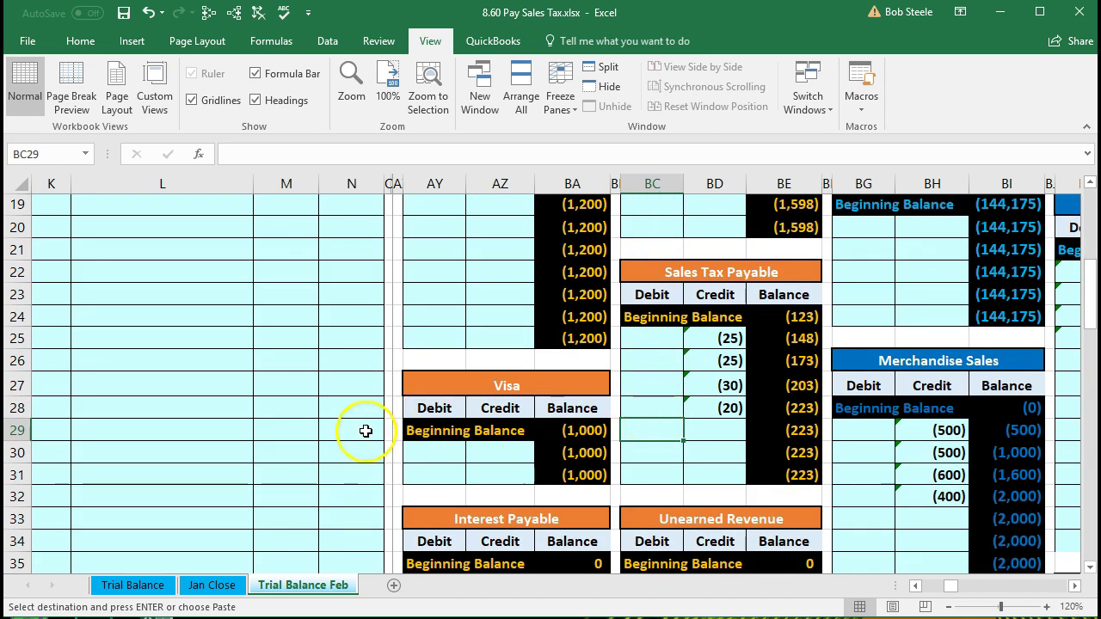
scroll(366, 429, up, 3)
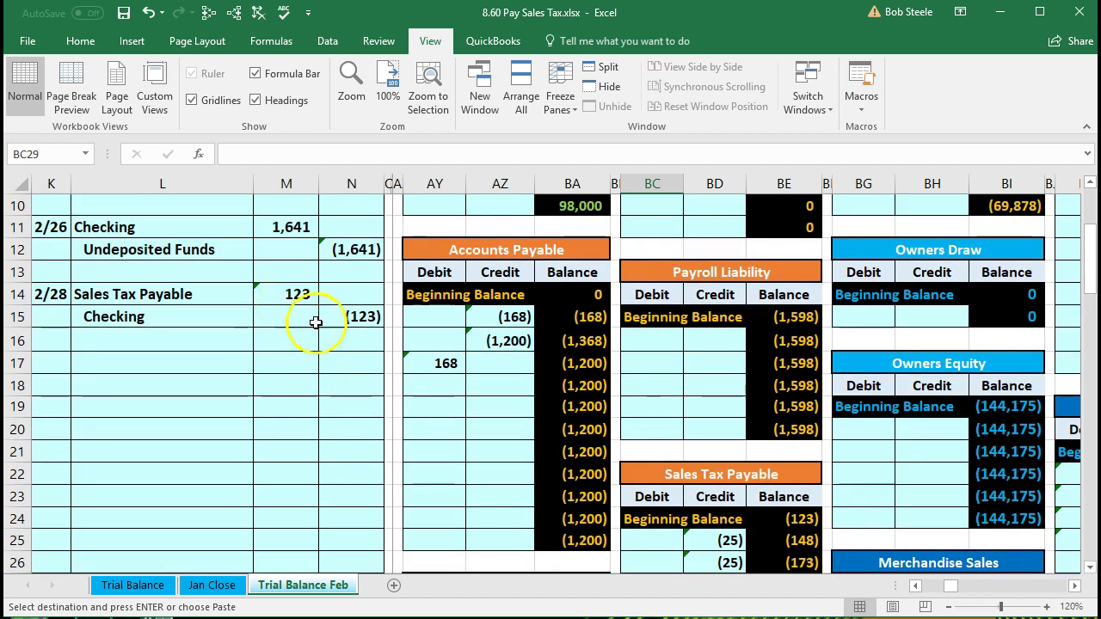
scroll(688, 386, down, 5)
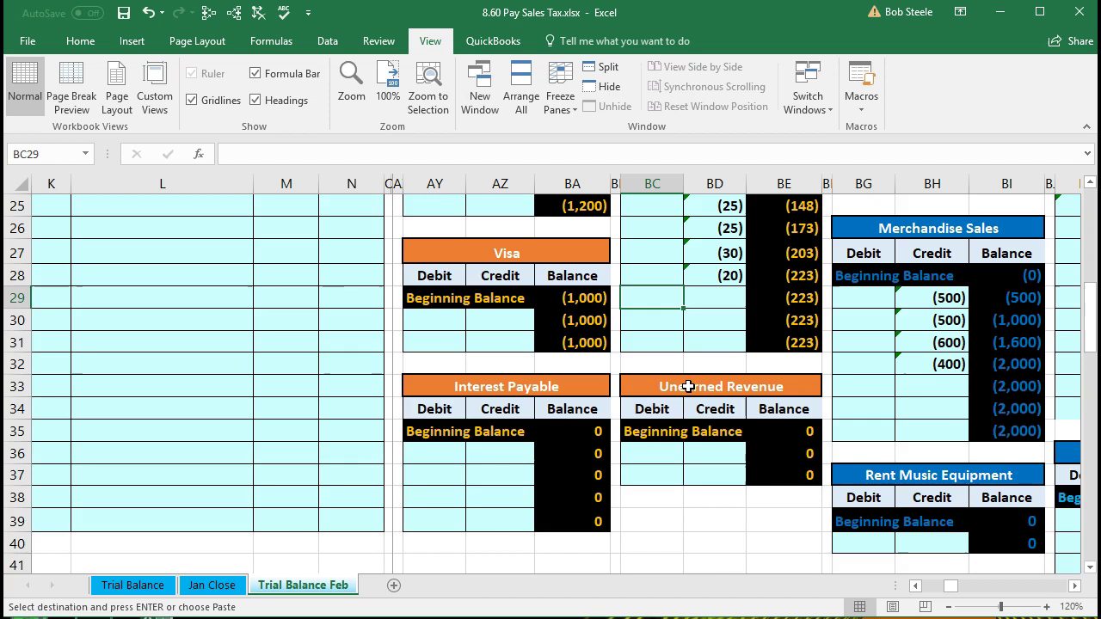
scroll(679, 380, up, 1)
click(650, 363)
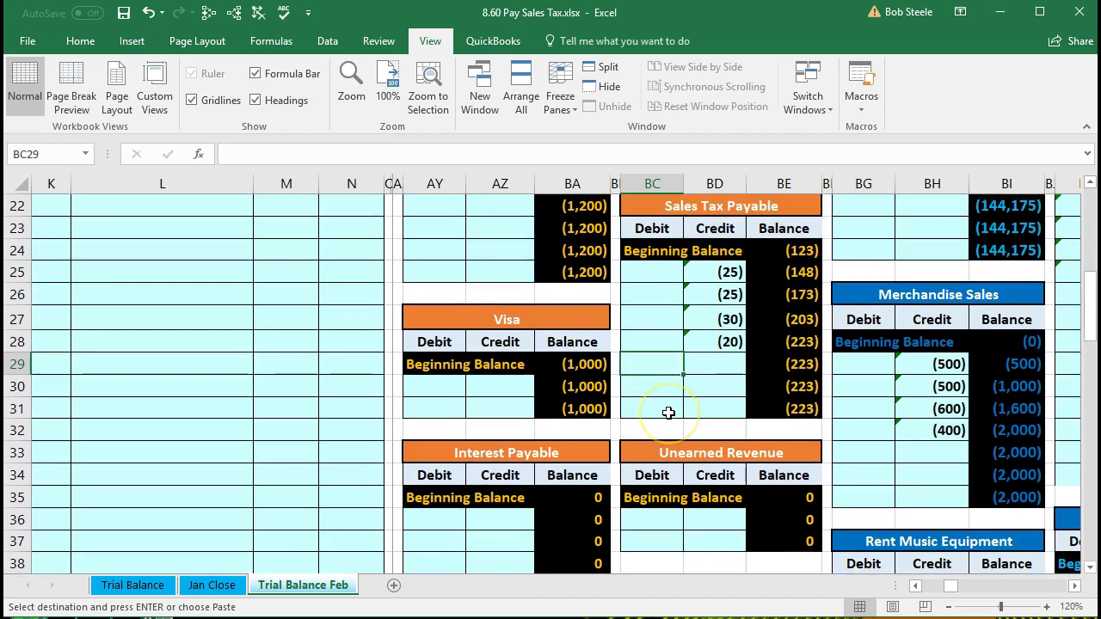
text(=)
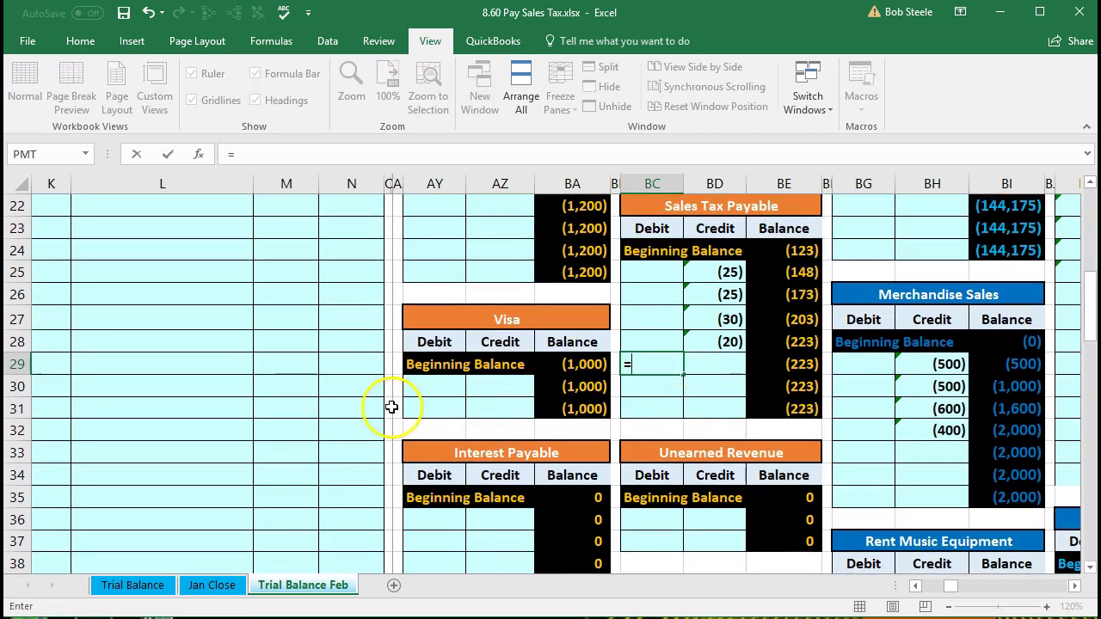
scroll(340, 417, up, 4)
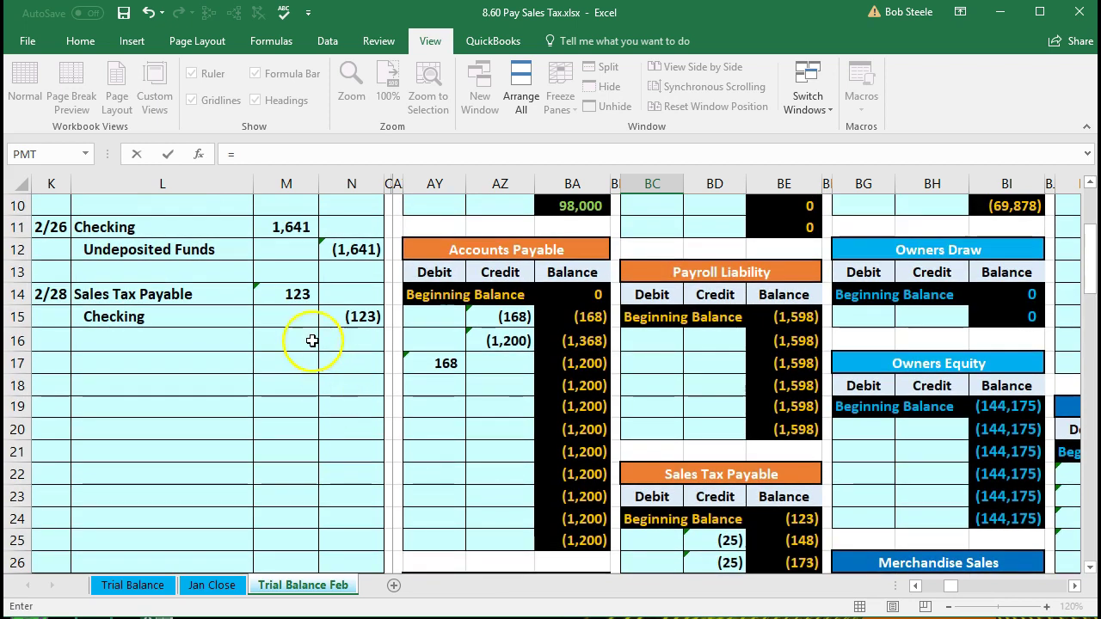
click(290, 294)
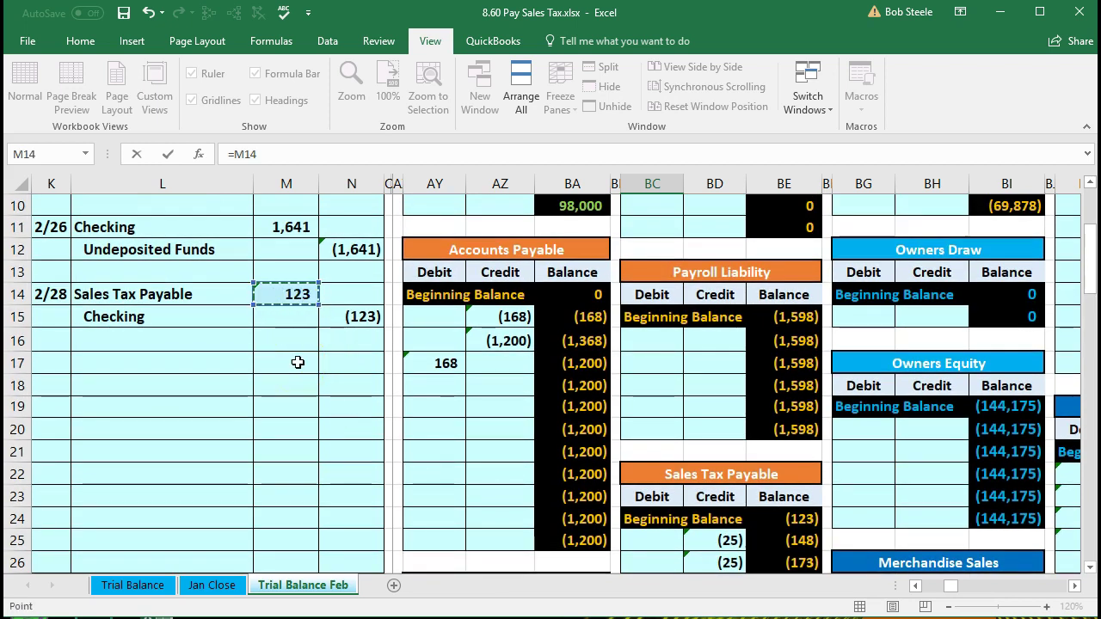
key(Return)
key(Up)
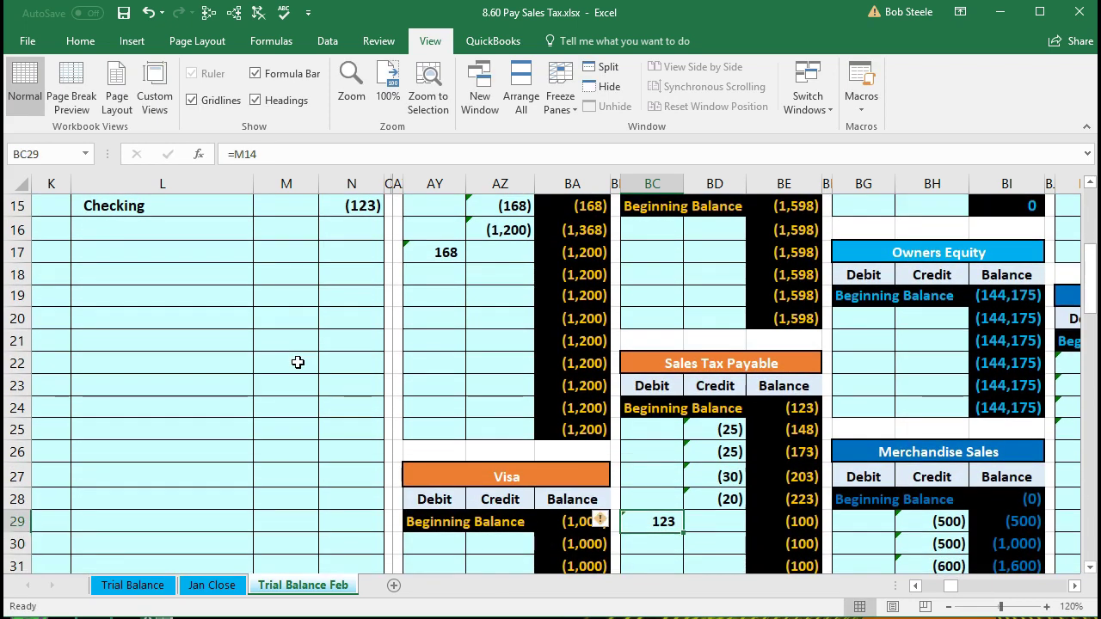
Step: Check the running balance of the Sales Tax Payable ledger account after the posted debit at cell BE29
key(Right)
key(Right)
key(Down)
key(Down)
key(Down)
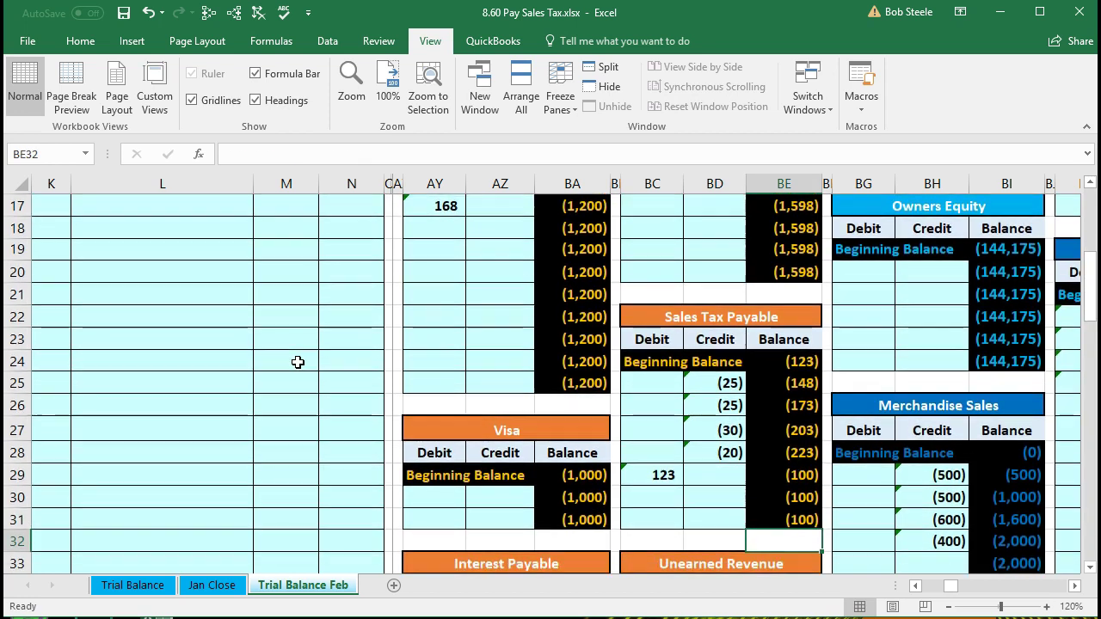
key(Up)
key(Up)
key(Up)
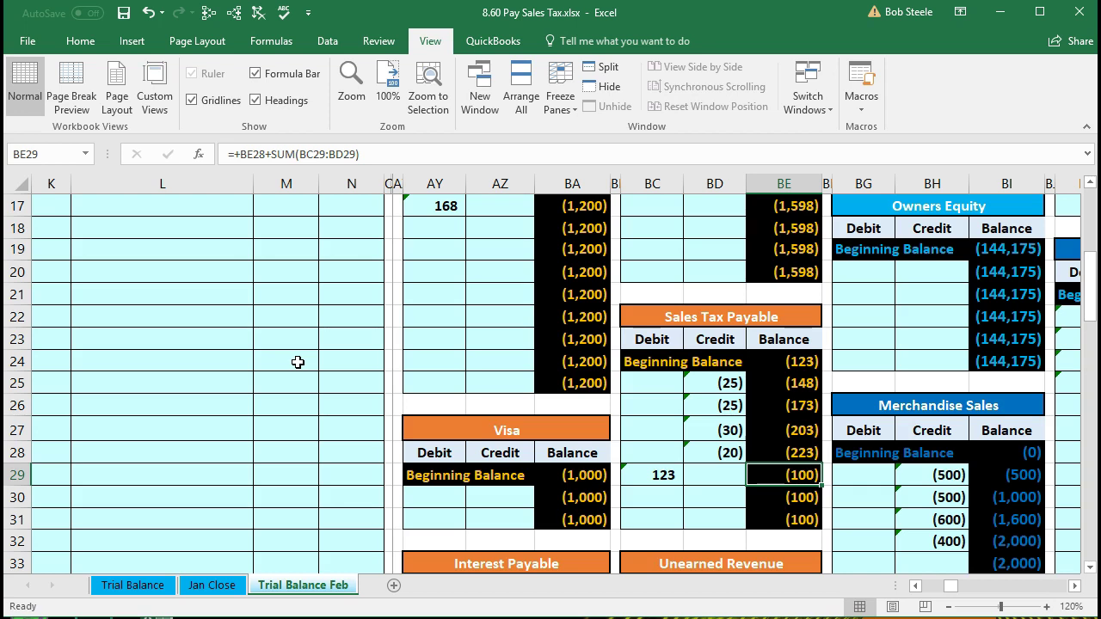
Step: Go back to the trial balance and check the Sales Tax Payable amount in cell AK18
key(Left)
key(Left)
key(Left)
key(Left)
key(Left)
key(Left)
key(Left)
key(Left)
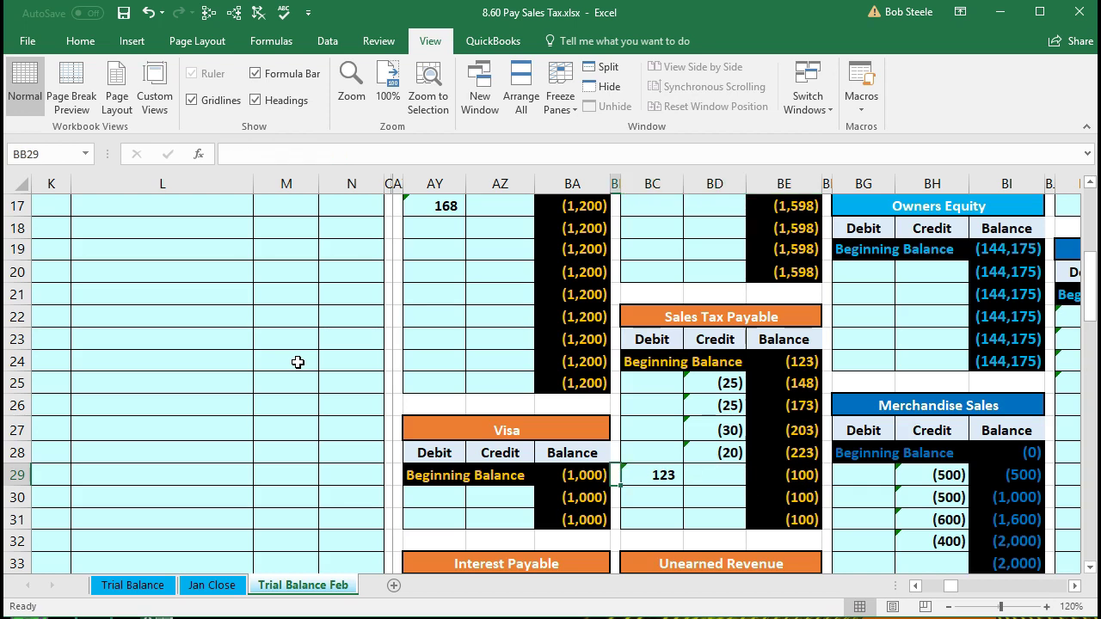
key(Left)
key(Left)
key(Left)
key(Left)
key(Left)
key(Left)
key(Left)
key(Left)
key(Left)
key(Left)
key(Left)
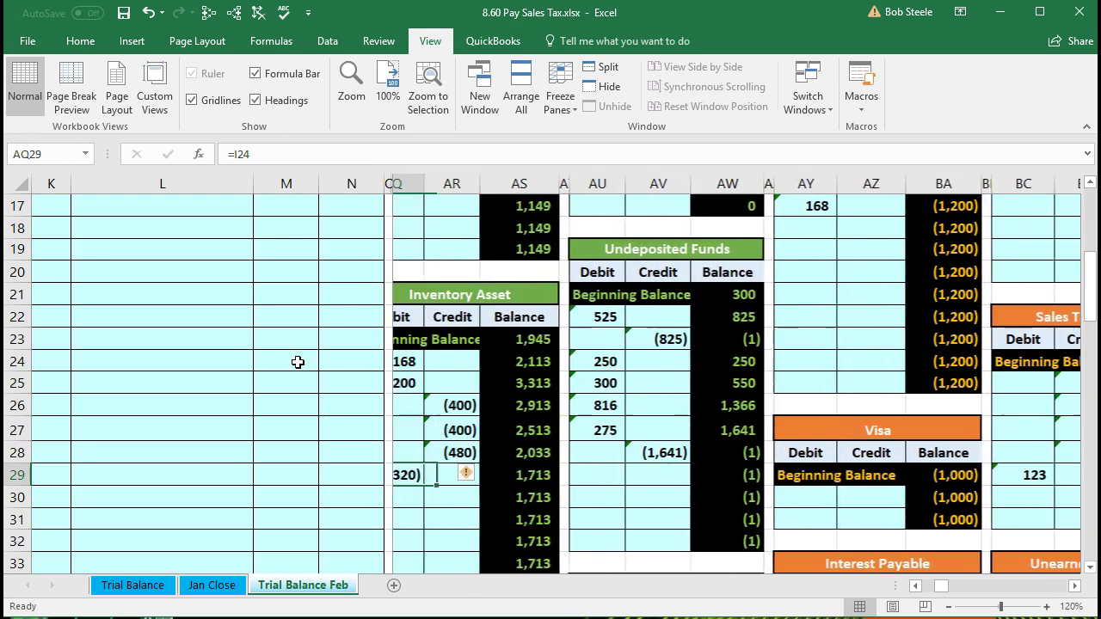
key(Left)
key(Left)
key(Left)
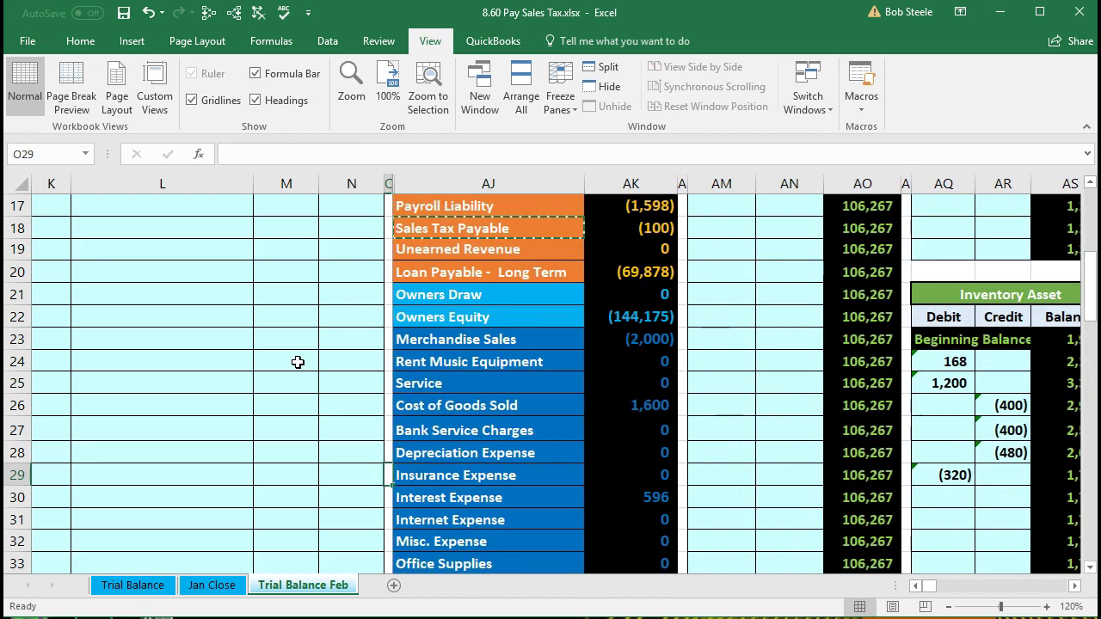
scroll(327, 368, up, 1)
click(625, 299)
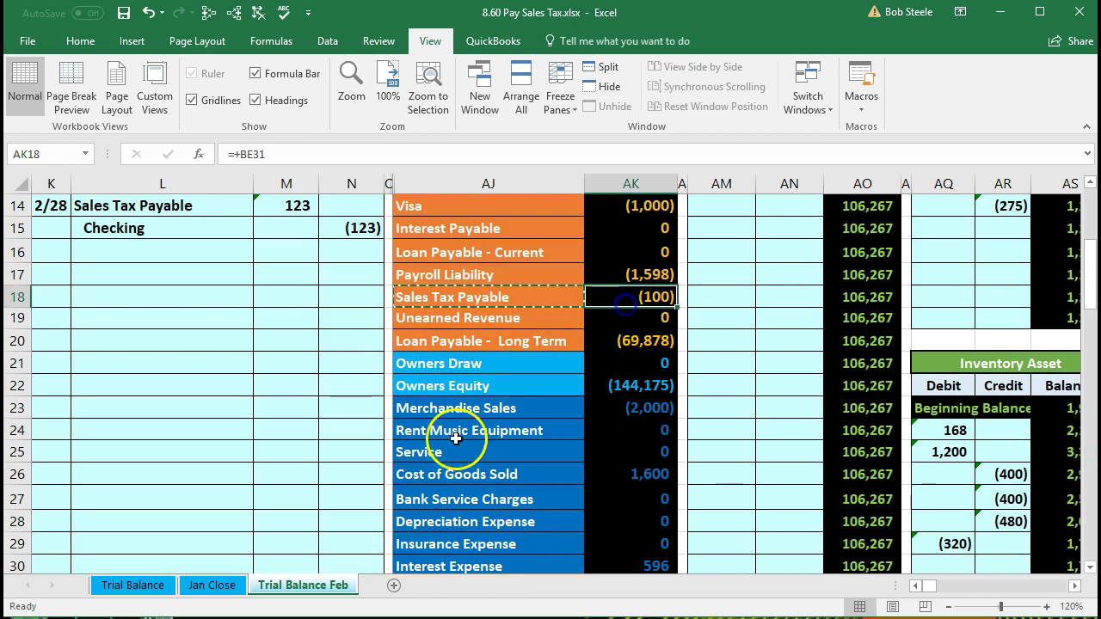
Step: Post the credit to the Checking ledger account by linking cell AN14 to journal cell N15
scroll(439, 421, up, 2)
drag(179, 359, 362, 360)
scroll(361, 460, up, 1)
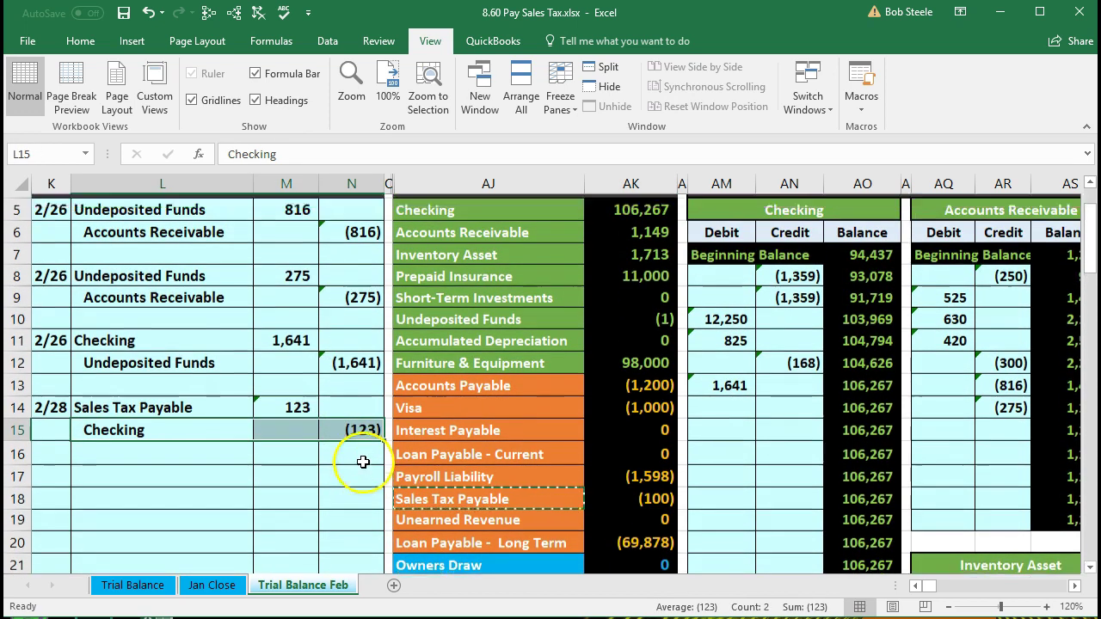
scroll(363, 462, up, 1)
drag(427, 277, 613, 285)
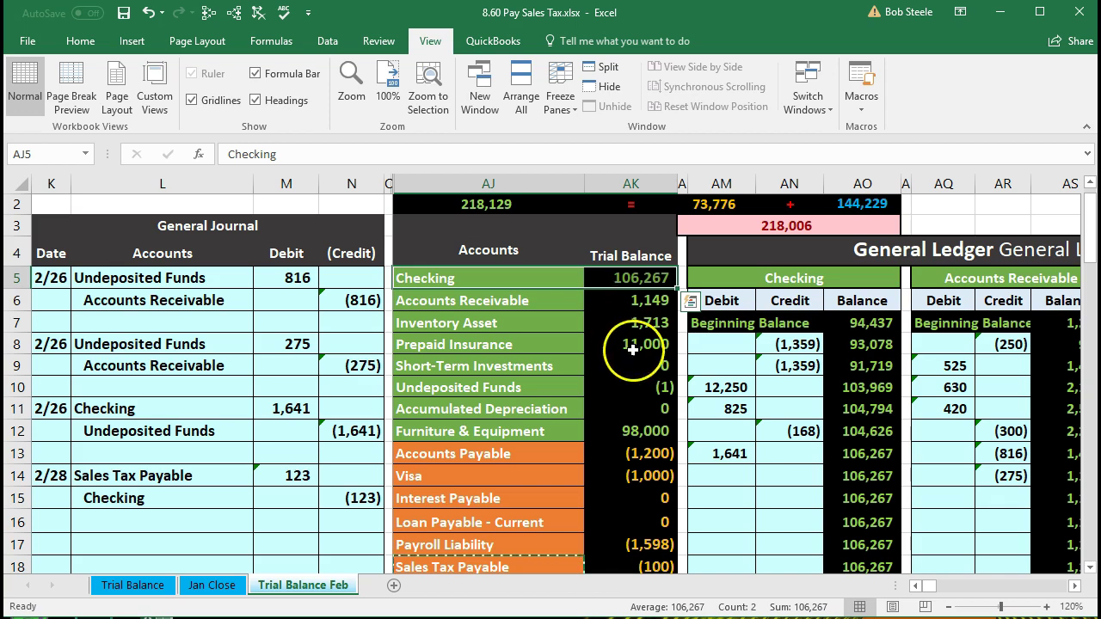
click(779, 473)
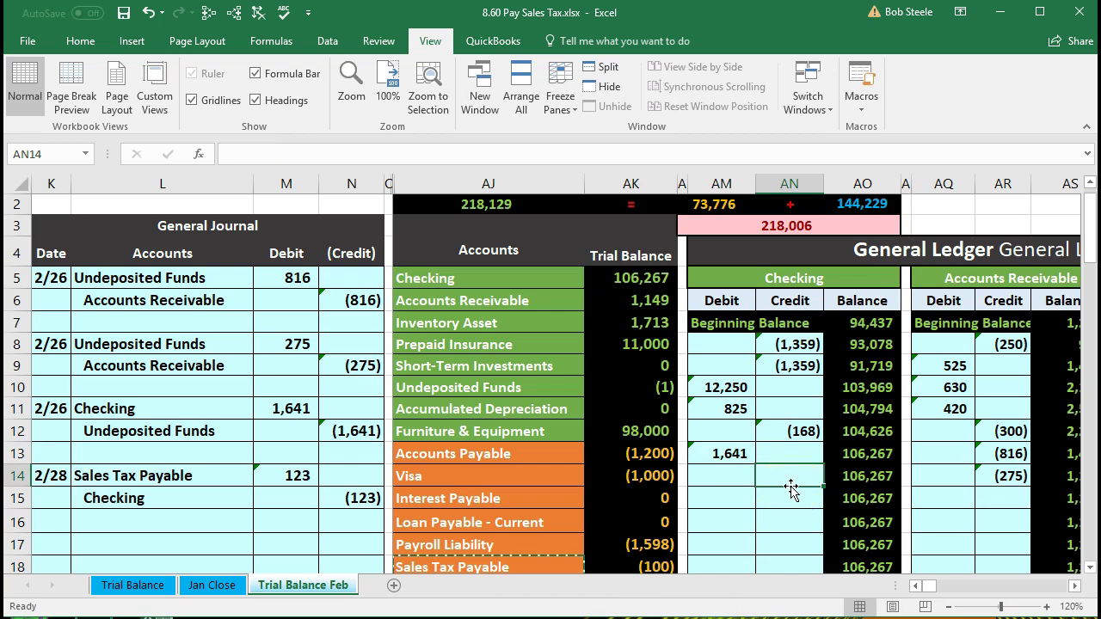
text(=)
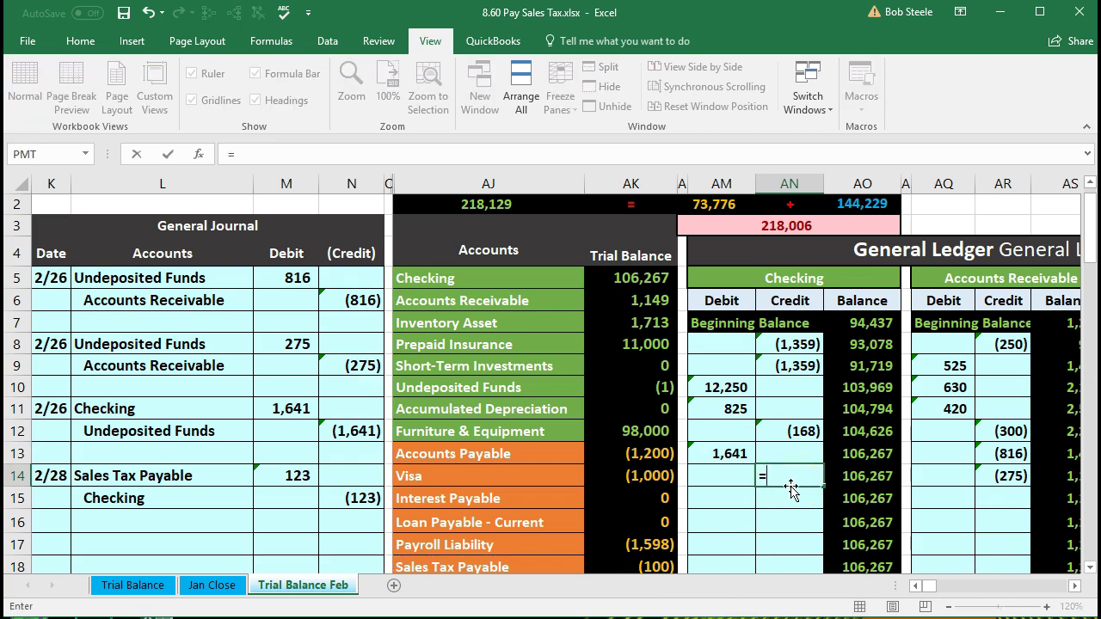
click(359, 498)
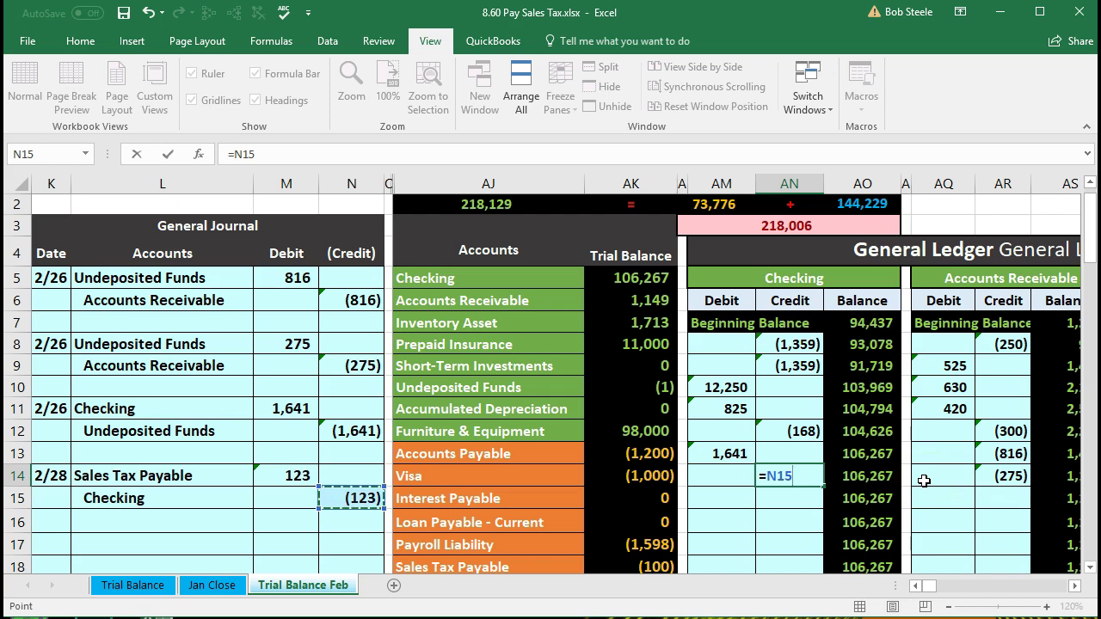
key(Return)
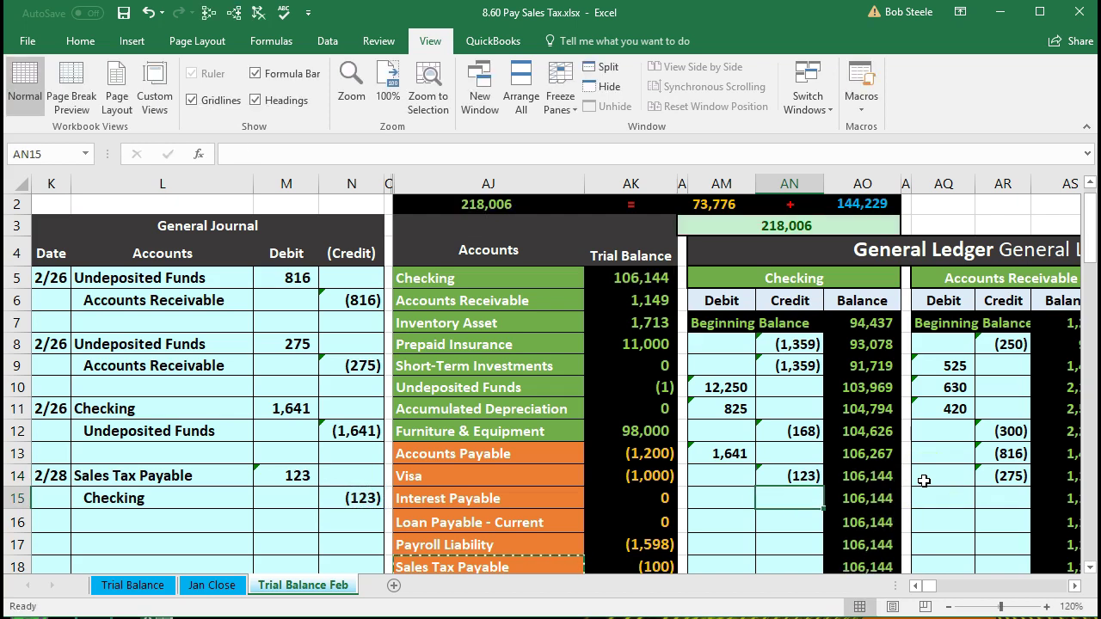
Step: Review the Checking balance, the new journal entry, the total debits less credits, the net income and Sales Tax Payable in the trial balance
click(873, 475)
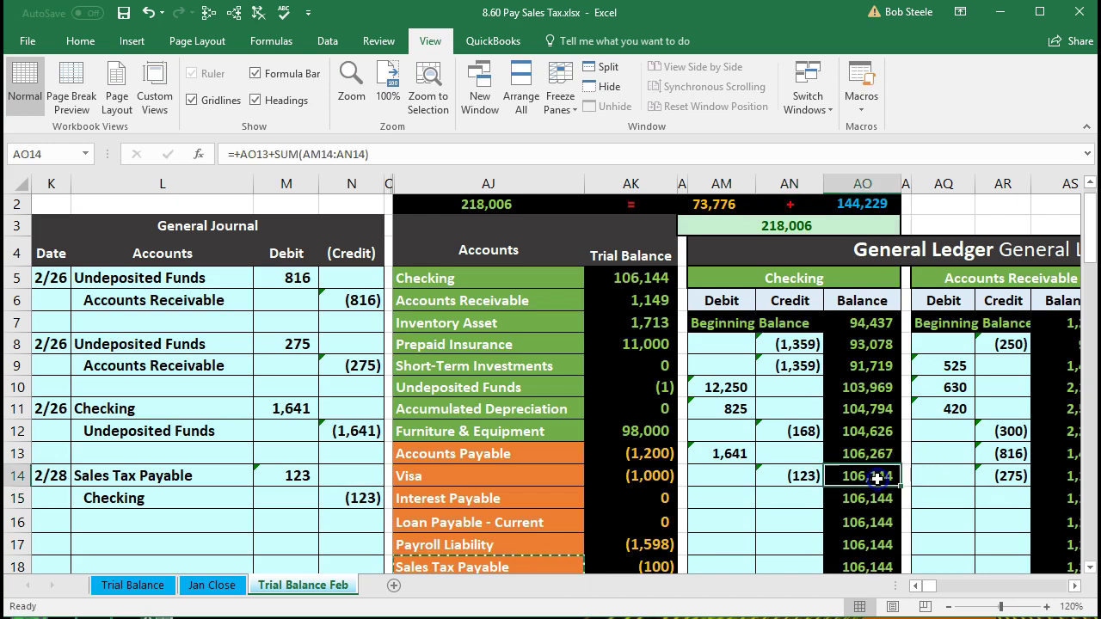
click(621, 278)
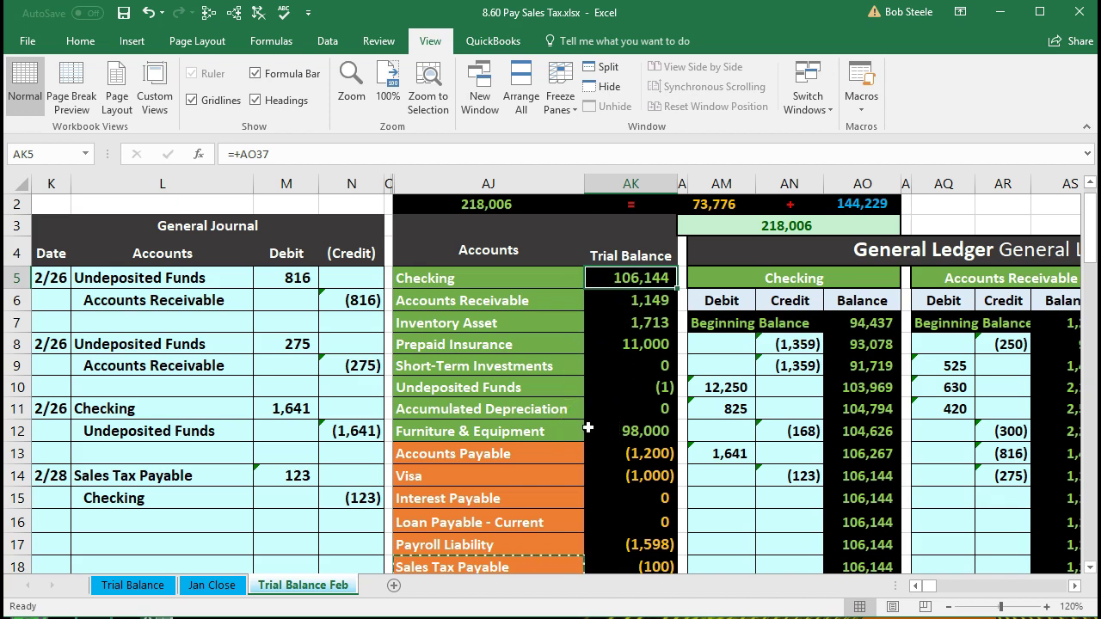
drag(108, 475, 331, 499)
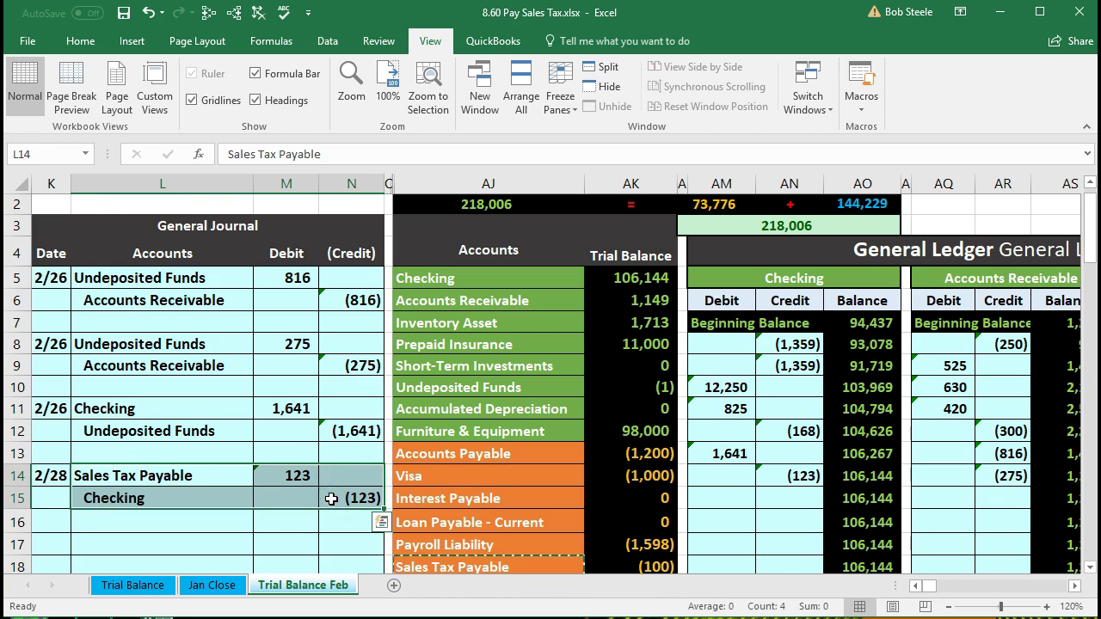
scroll(348, 478, down, 7)
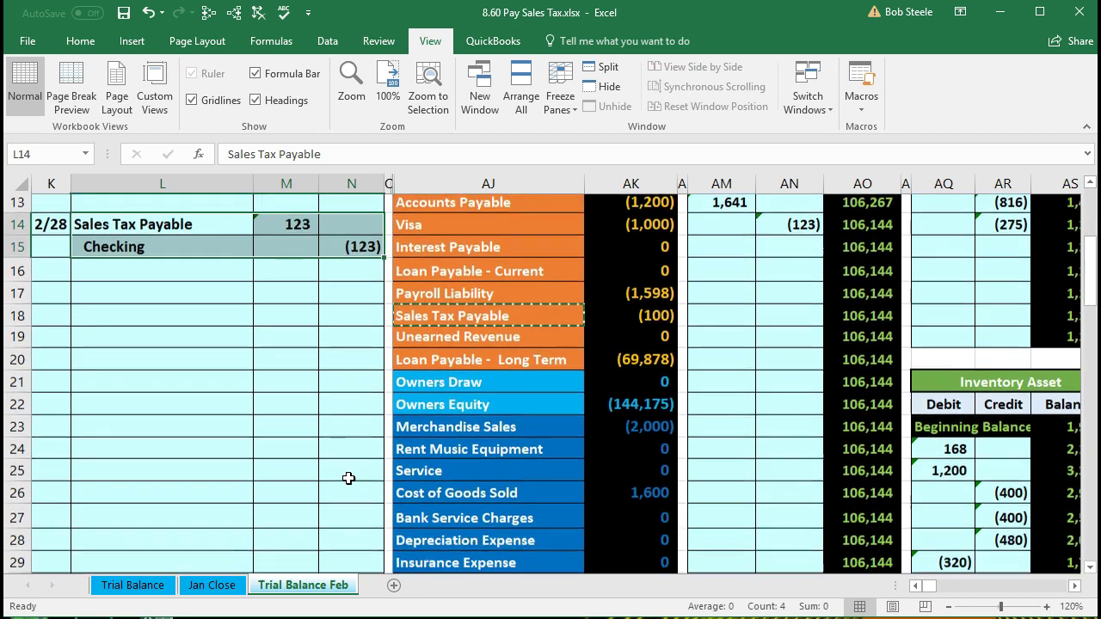
scroll(349, 478, down, 1)
click(602, 474)
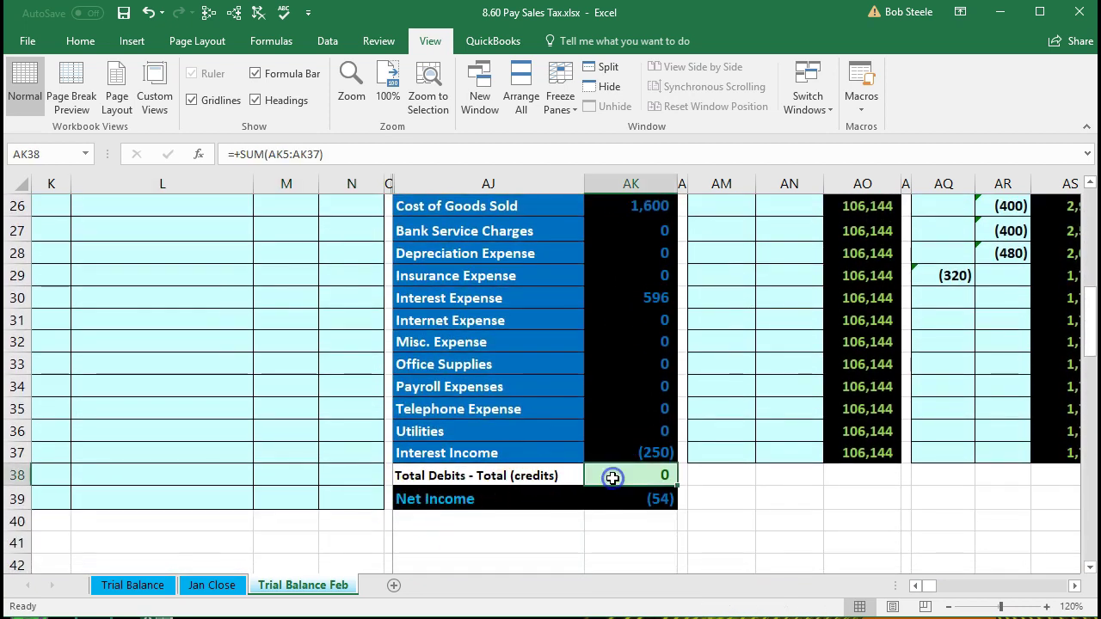
click(606, 501)
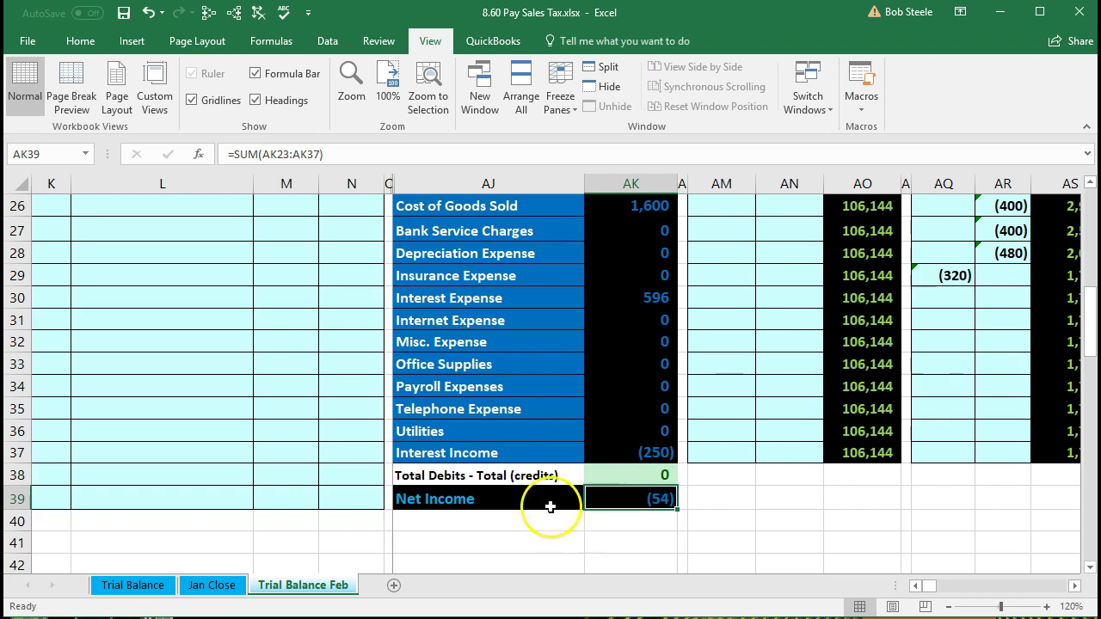
scroll(392, 530, up, 4)
scroll(393, 531, up, 1)
click(472, 364)
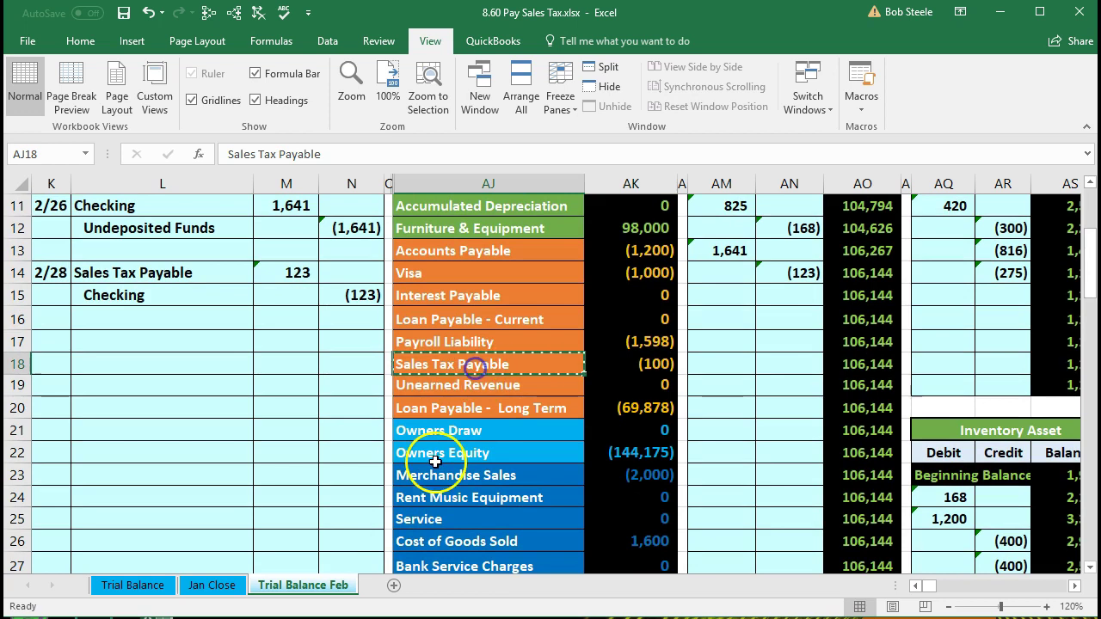
scroll(416, 498, up, 2)
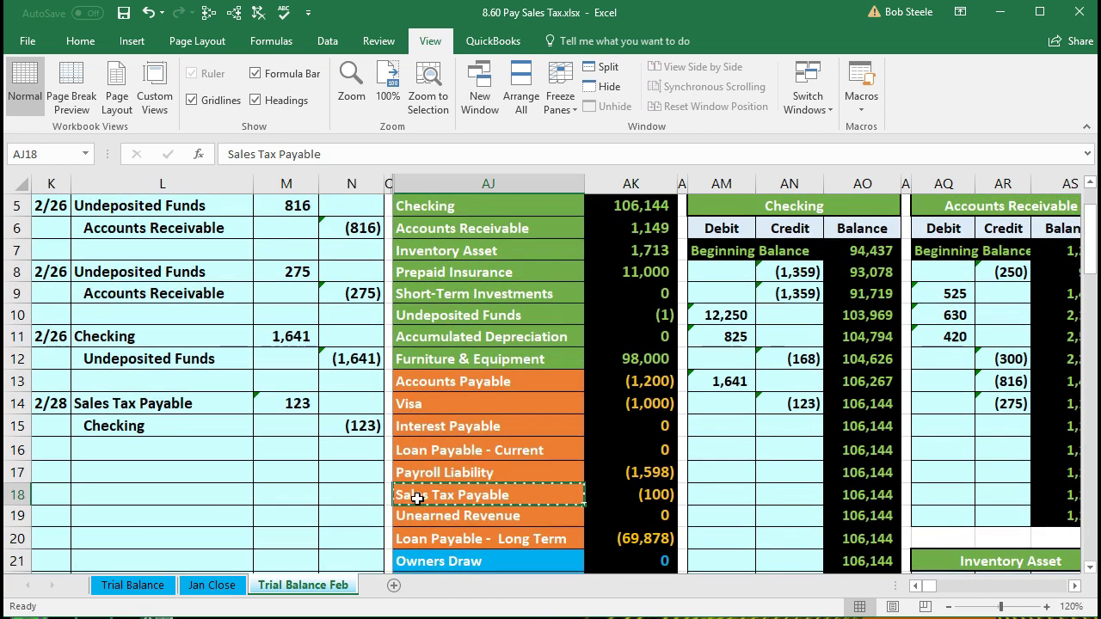
scroll(416, 498, up, 1)
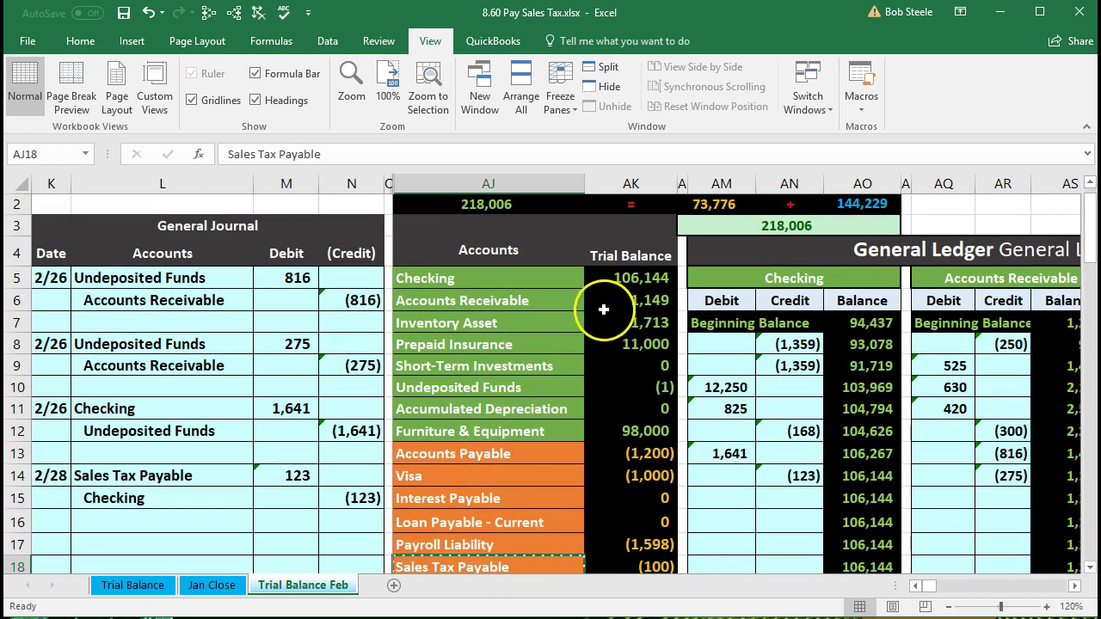
Step: Unfreeze the panes and trace the dependents of the Checking and Sales Tax Payable trial balance amounts in AK5 and AK18
click(617, 284)
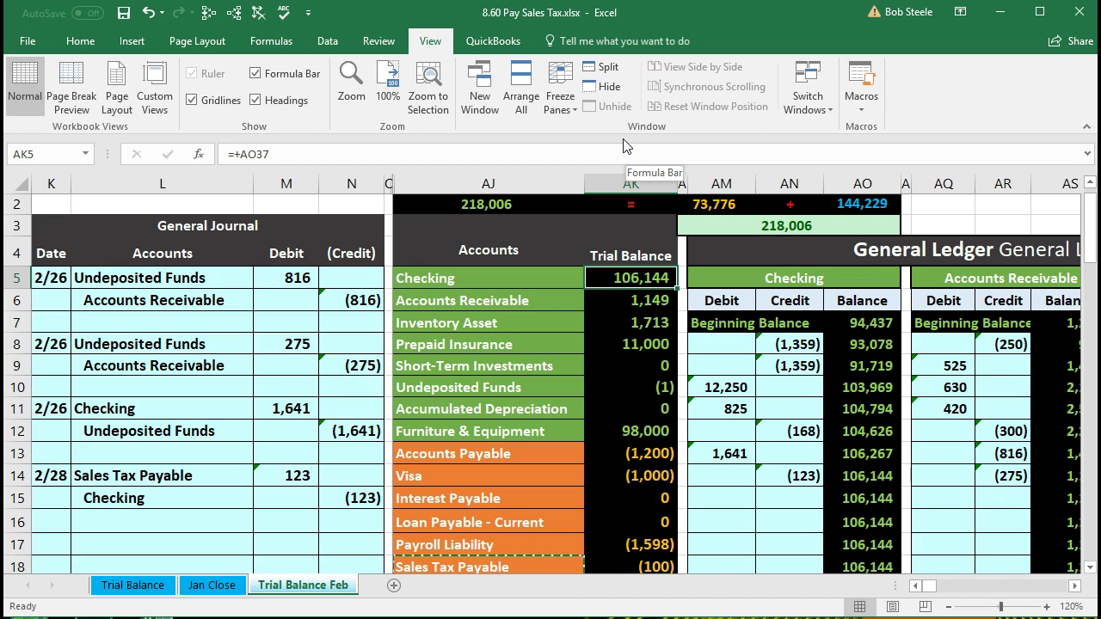
click(560, 95)
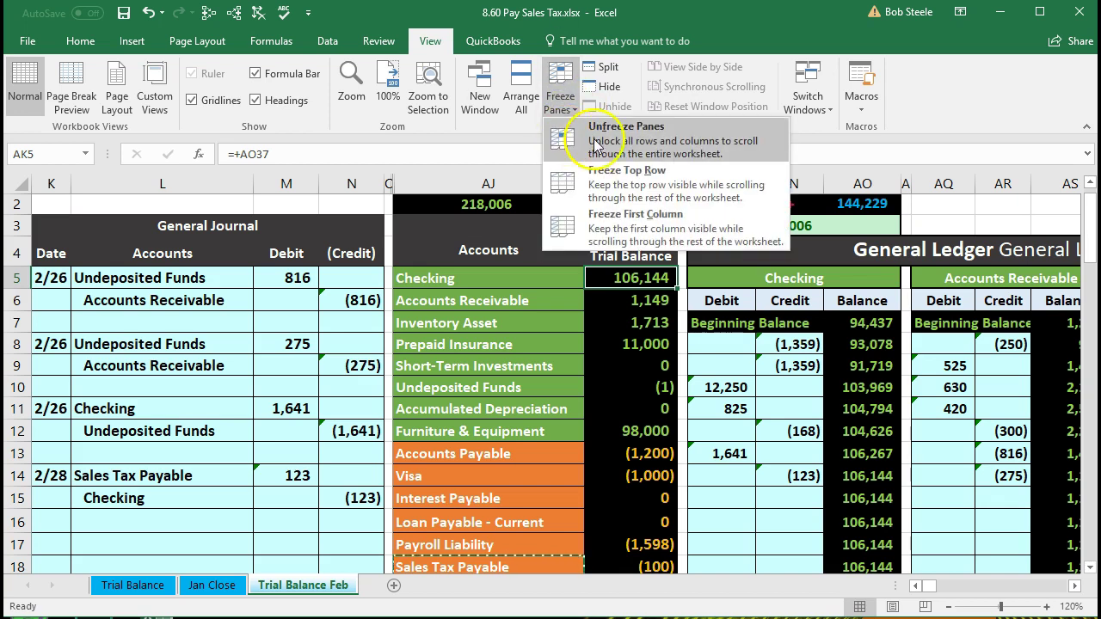
click(687, 142)
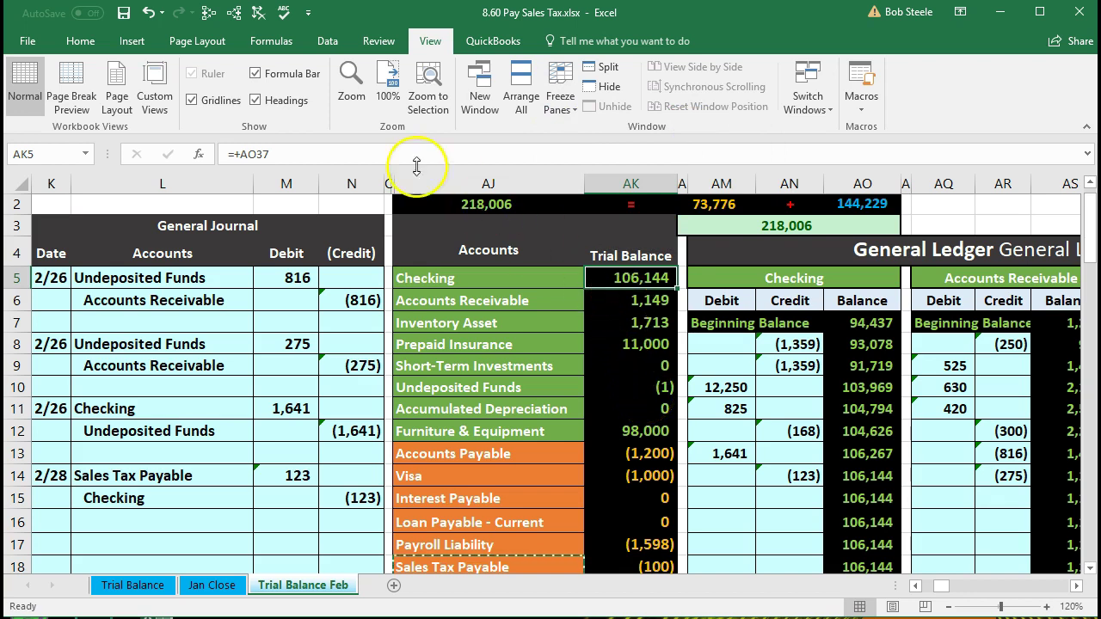
click(234, 13)
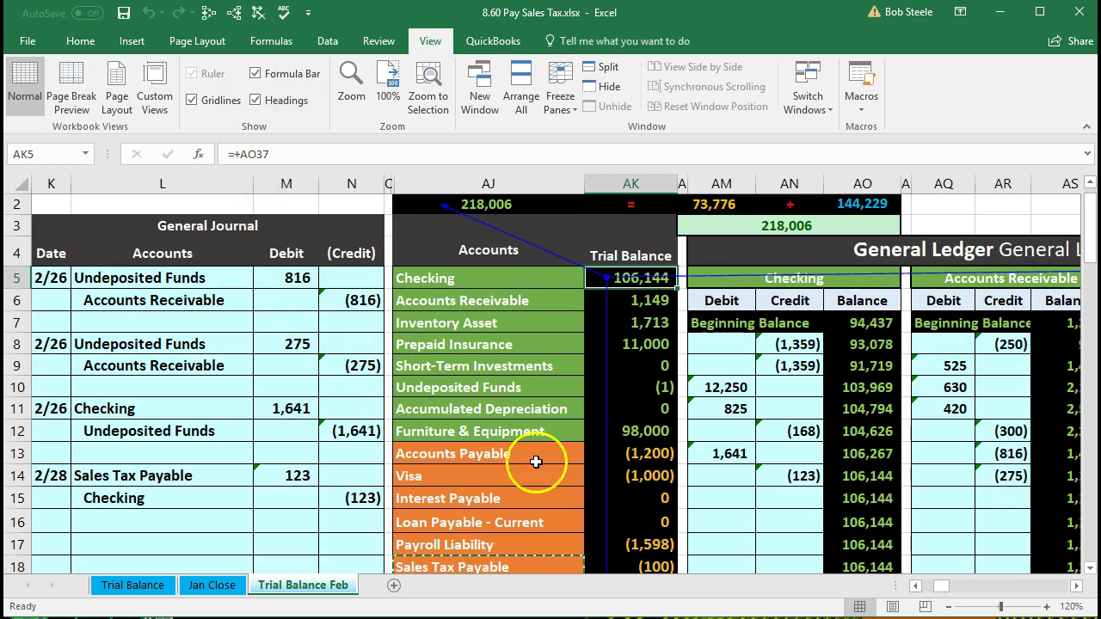
scroll(628, 533, down, 1)
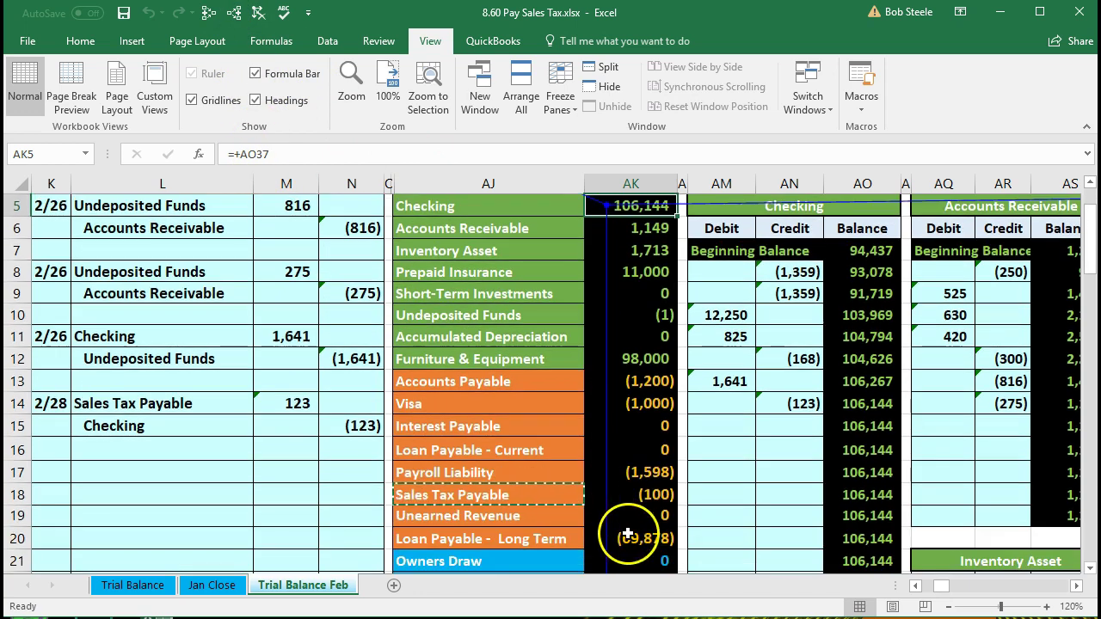
click(646, 494)
click(235, 14)
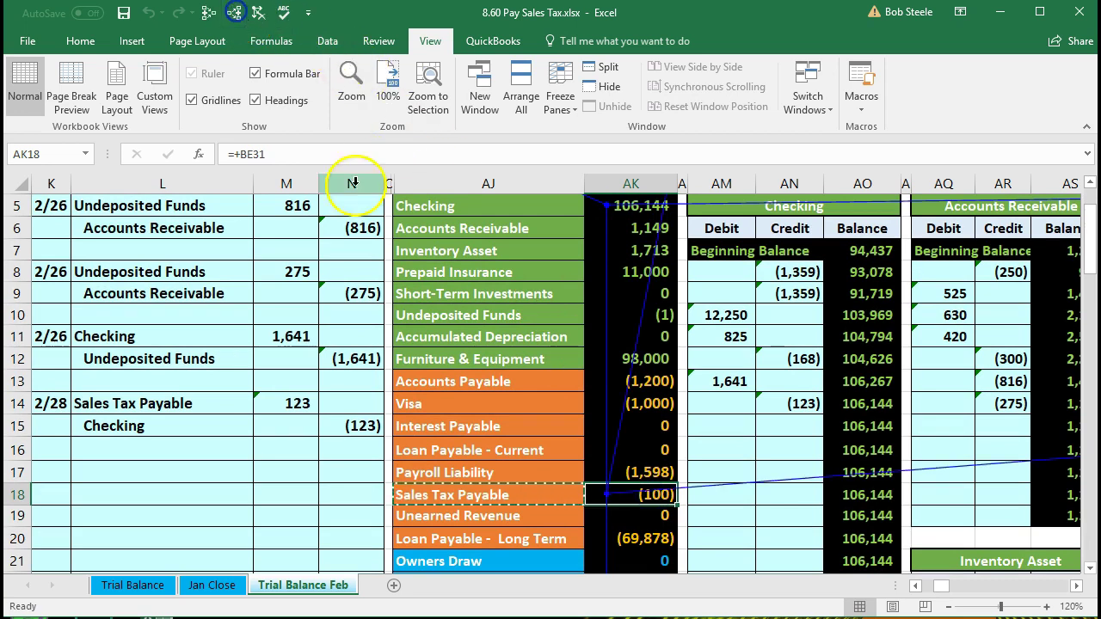
Step: Follow the tracer arrows across the general ledger to the Cash and Sales Tax Payable lines of the balance sheet
scroll(481, 322, up, 1)
click(530, 338)
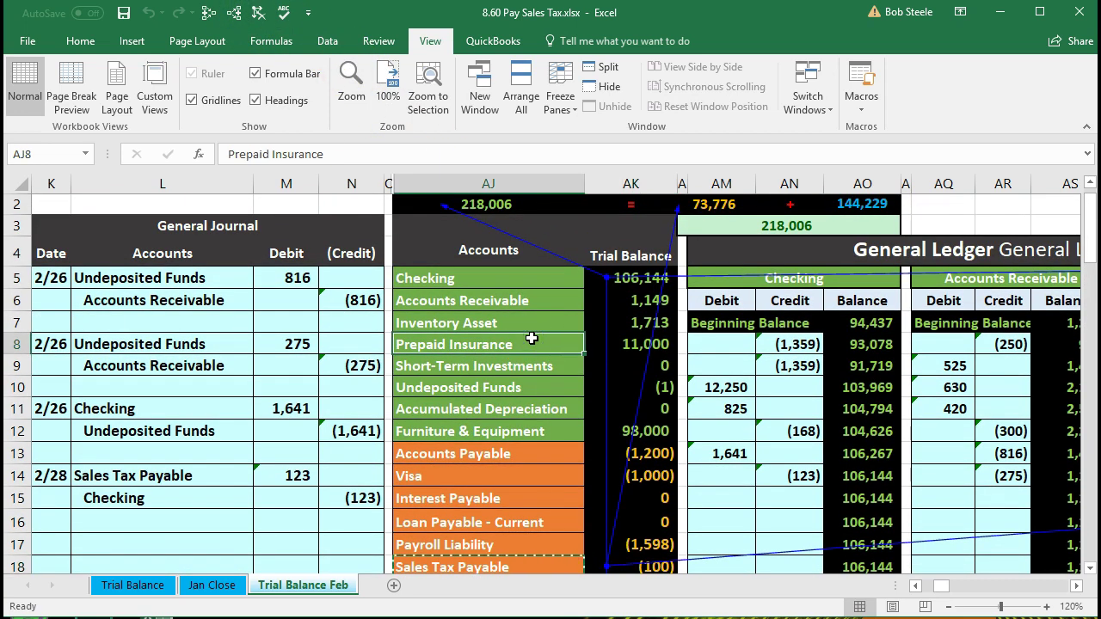
key(Right)
key(Right)
key(Right)
key(Right)
key(Right)
key(Right)
key(Right)
key(Right)
key(Right)
key(Right)
key(Right)
key(Right)
key(Right)
key(Right)
key(Right)
key(Right)
key(Right)
key(Right)
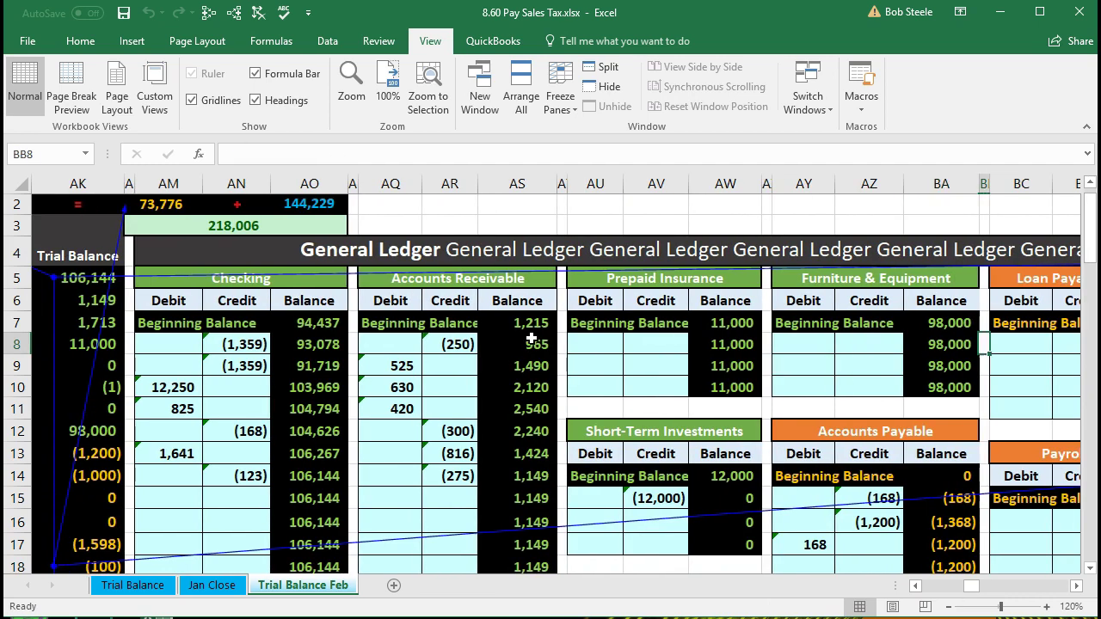
key(Right)
key(Right)
key(Right)
key(Right)
key(Right)
key(Right)
key(Right)
key(Right)
key(Right)
key(Right)
key(Right)
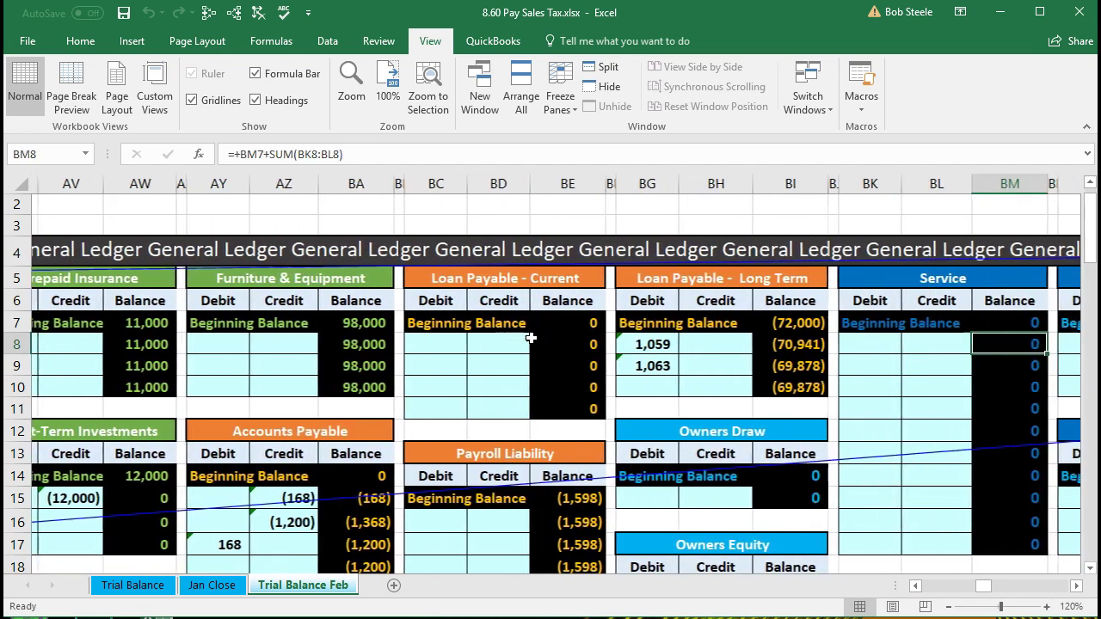
key(Right)
key(Right)
key(Right)
key(Right)
key(Right)
key(Right)
key(Right)
key(Right)
key(Right)
key(Right)
key(Right)
key(Right)
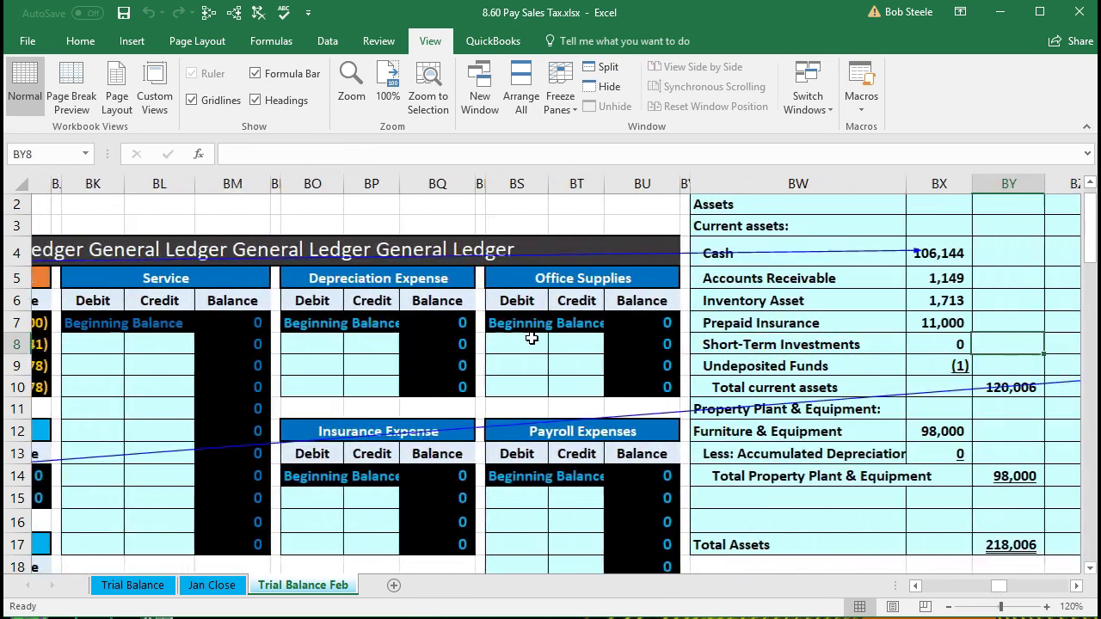
key(Right)
key(Right)
key(Right)
key(Right)
key(Right)
key(Right)
key(Left)
key(Left)
key(Left)
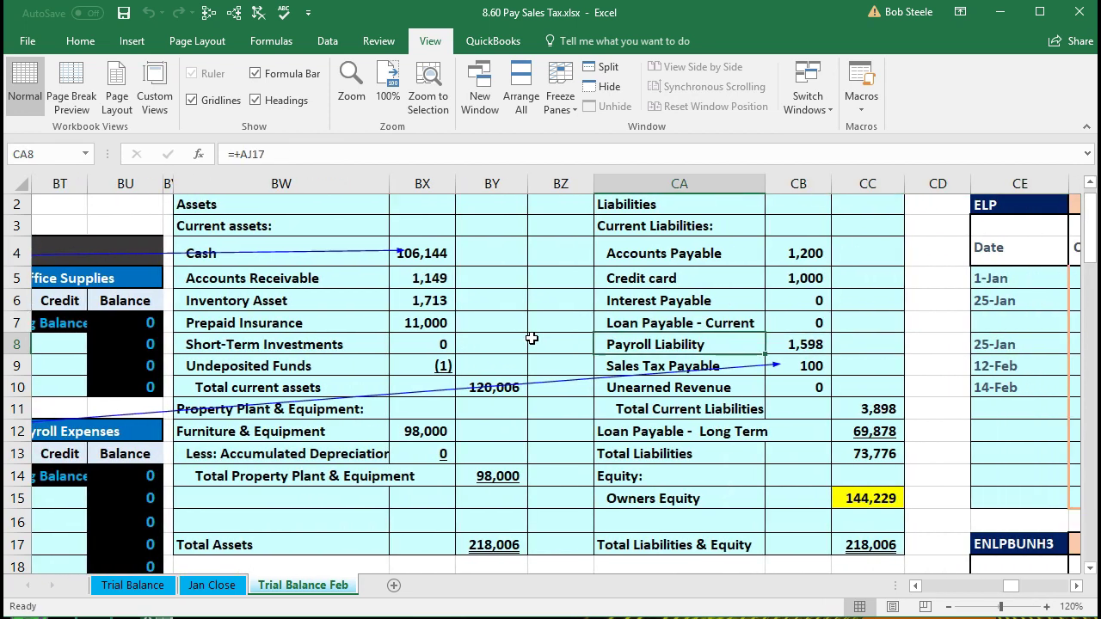
Step: Check the balance sheet's Cash and Sales Tax Payable amounts and compare Total Assets with Total Liabilities & Equity
scroll(532, 338, up, 1)
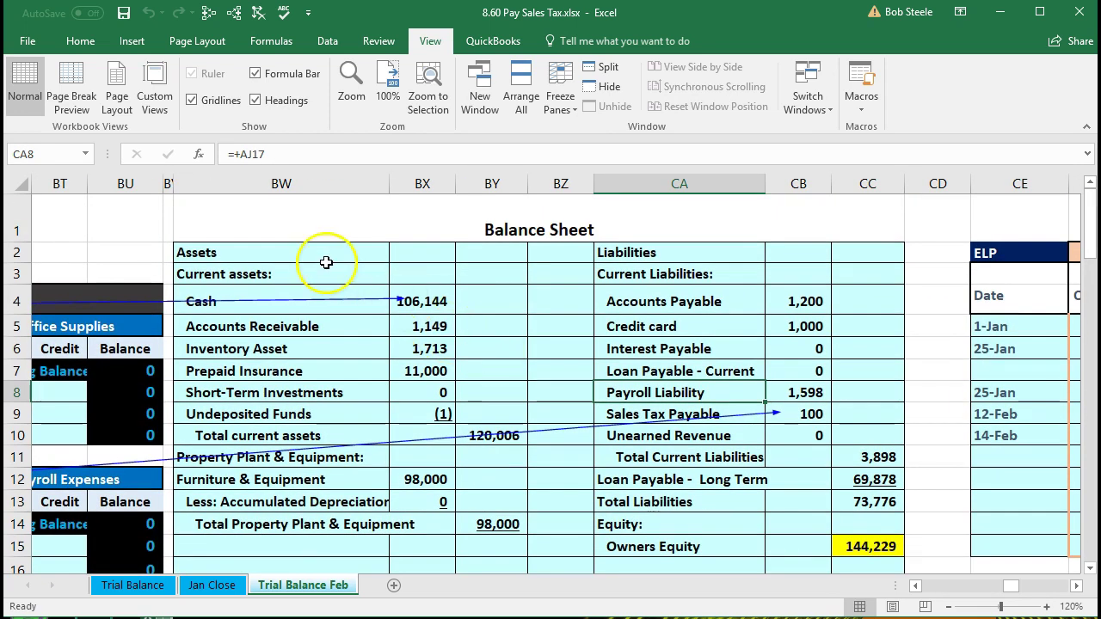
click(275, 183)
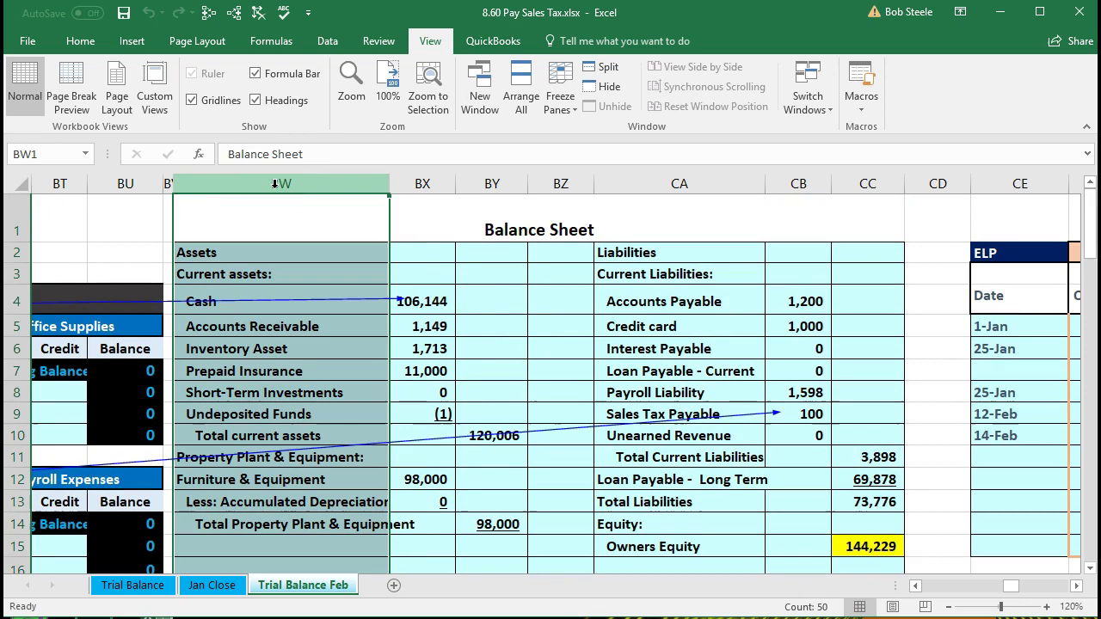
click(855, 184)
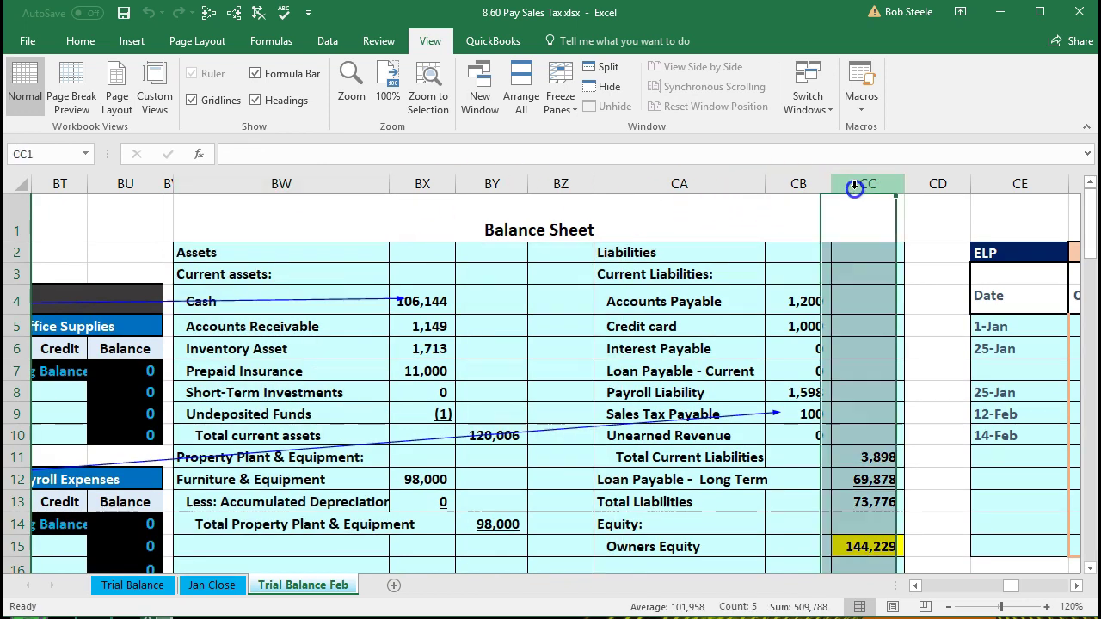
click(430, 301)
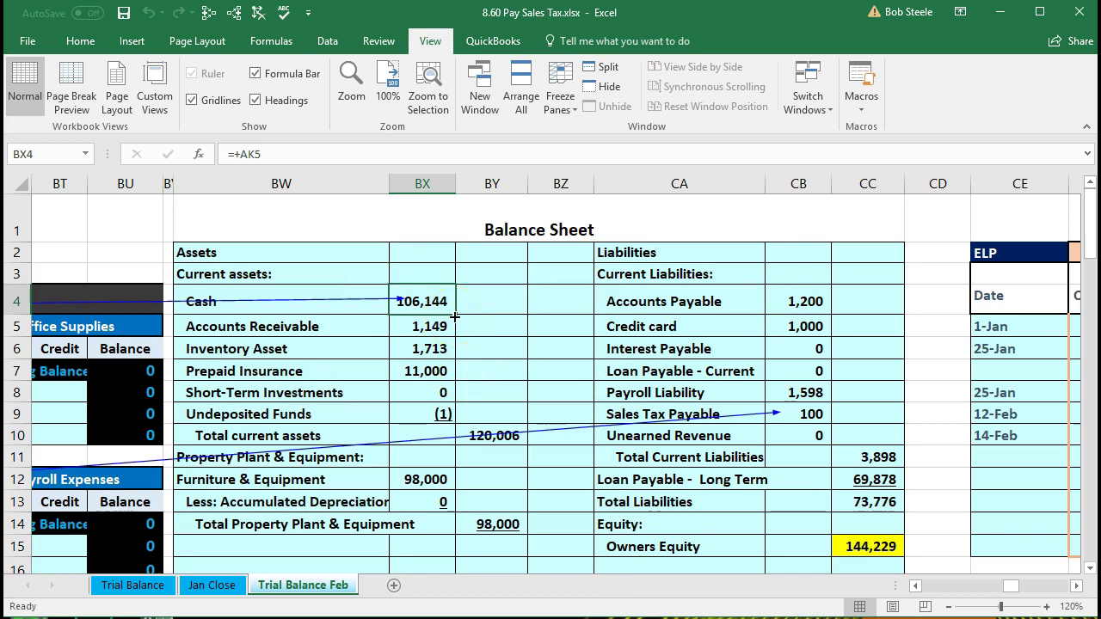
click(800, 415)
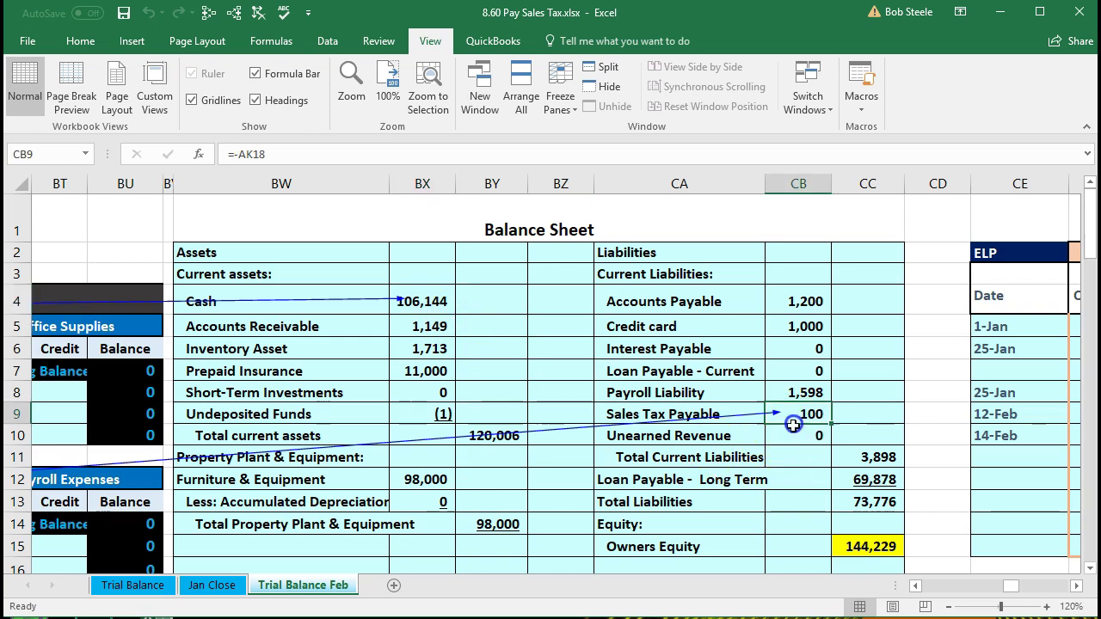
scroll(787, 462, down, 1)
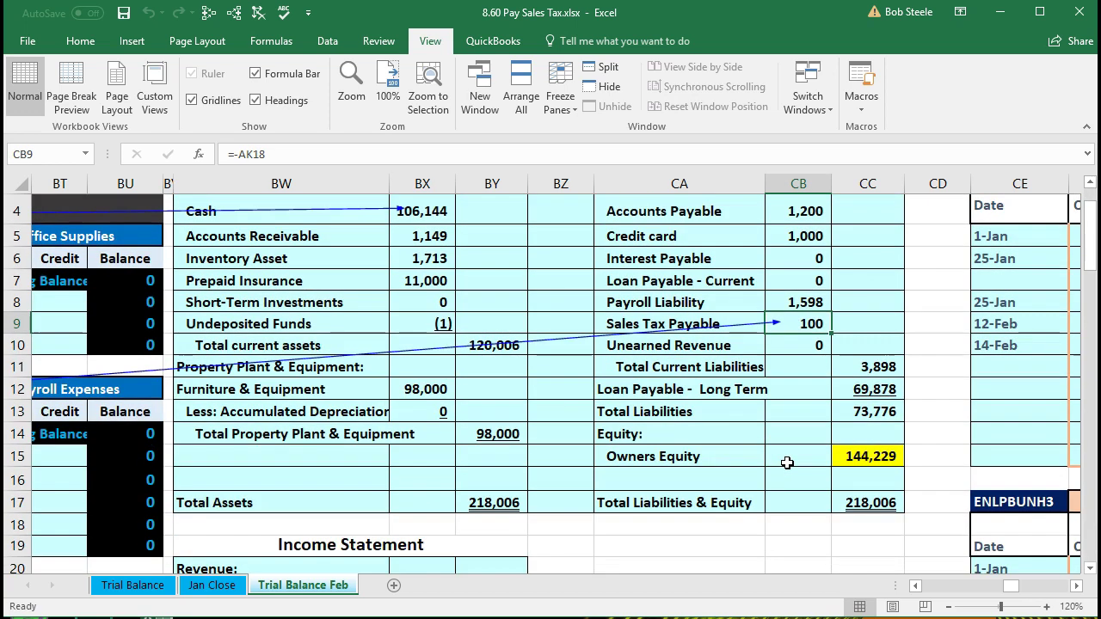
click(495, 505)
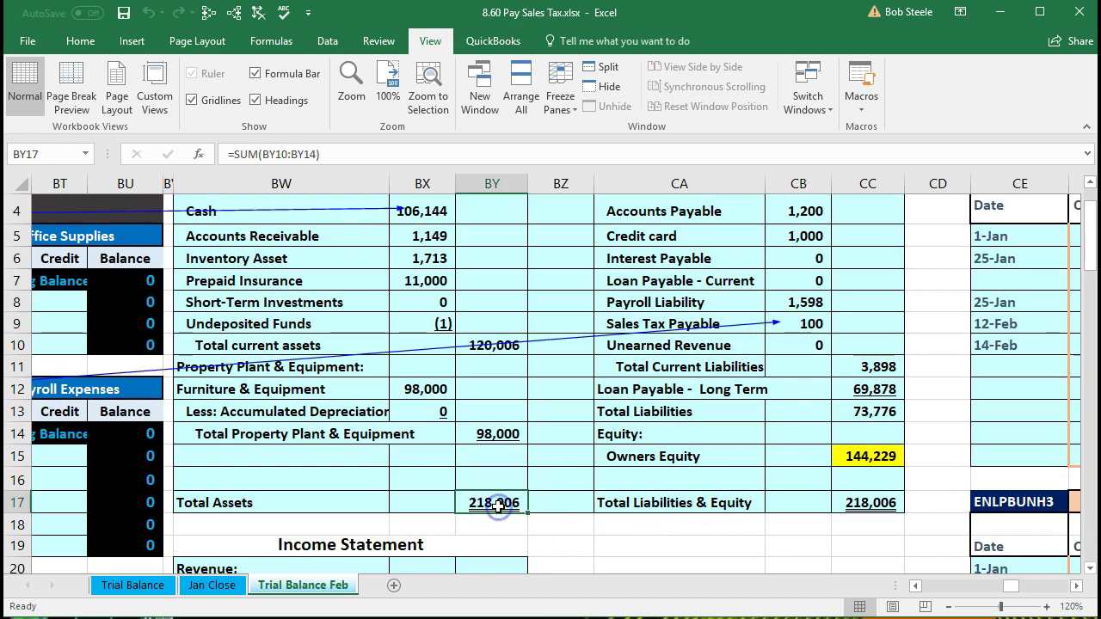
click(856, 506)
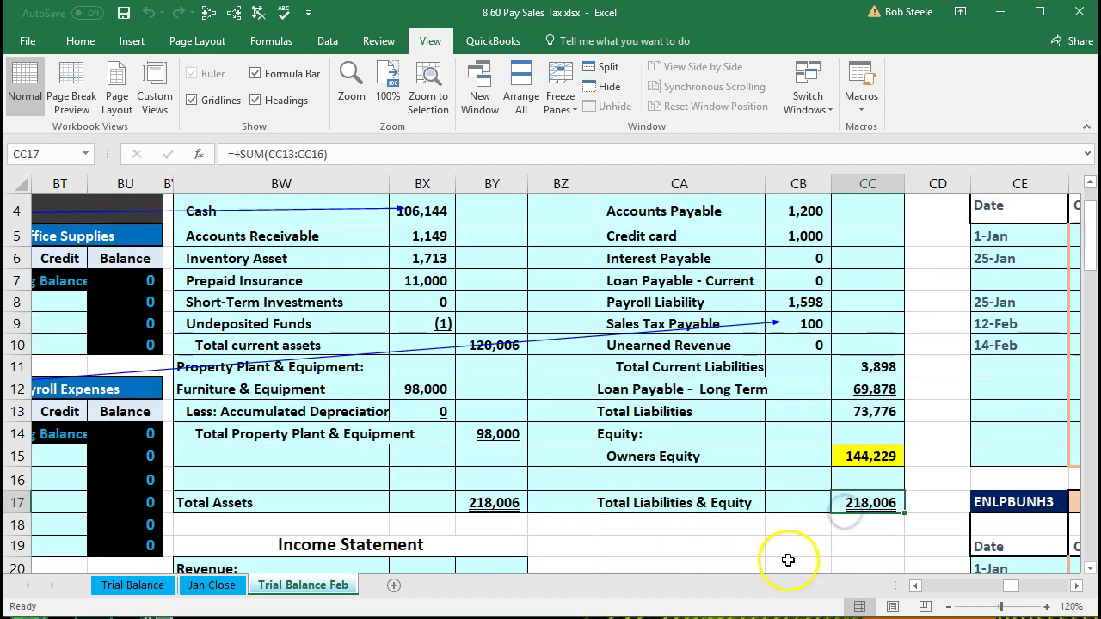
Step: Follow Net Income from the income statement through the Statement of Owner's Equity, comparing Ending Owner's Equity with Owners Equity on the balance sheet
scroll(731, 543, down, 4)
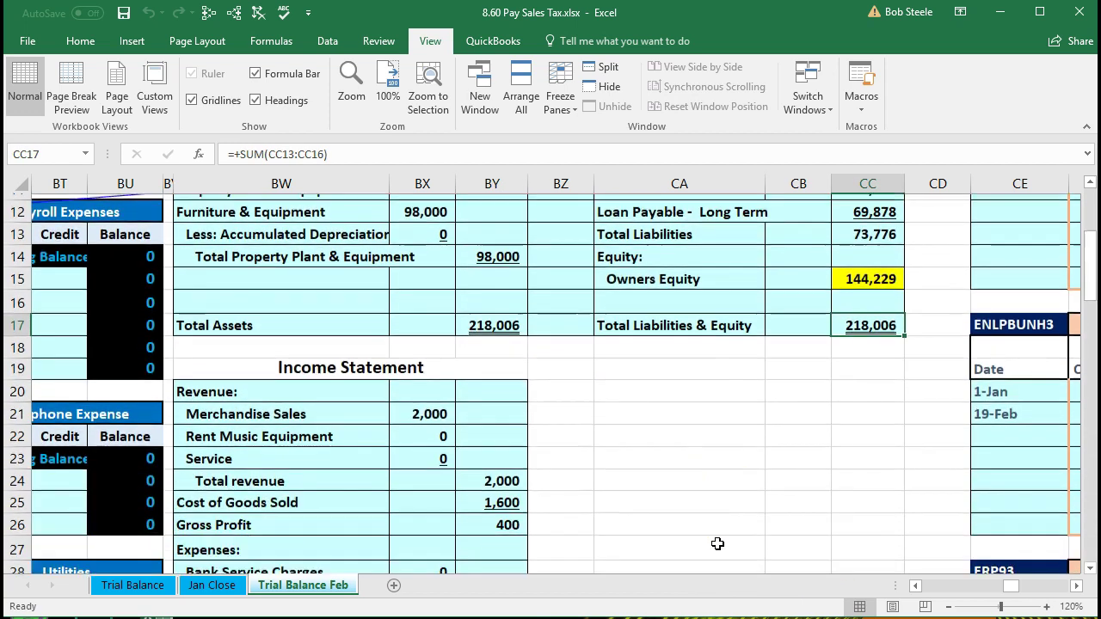
scroll(717, 543, down, 1)
click(699, 523)
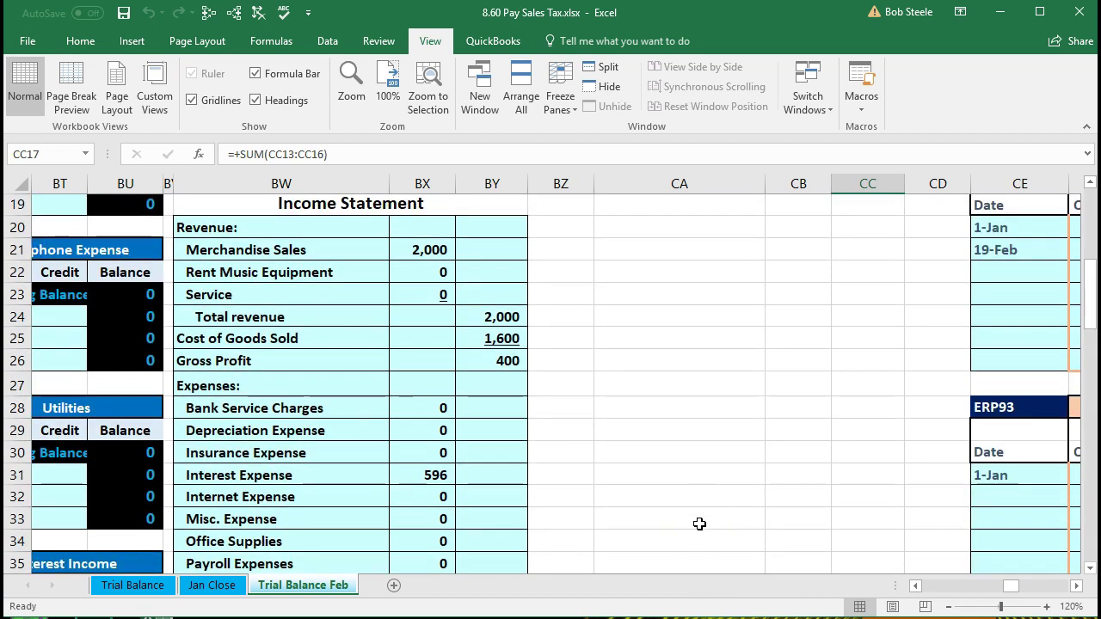
scroll(699, 524, down, 3)
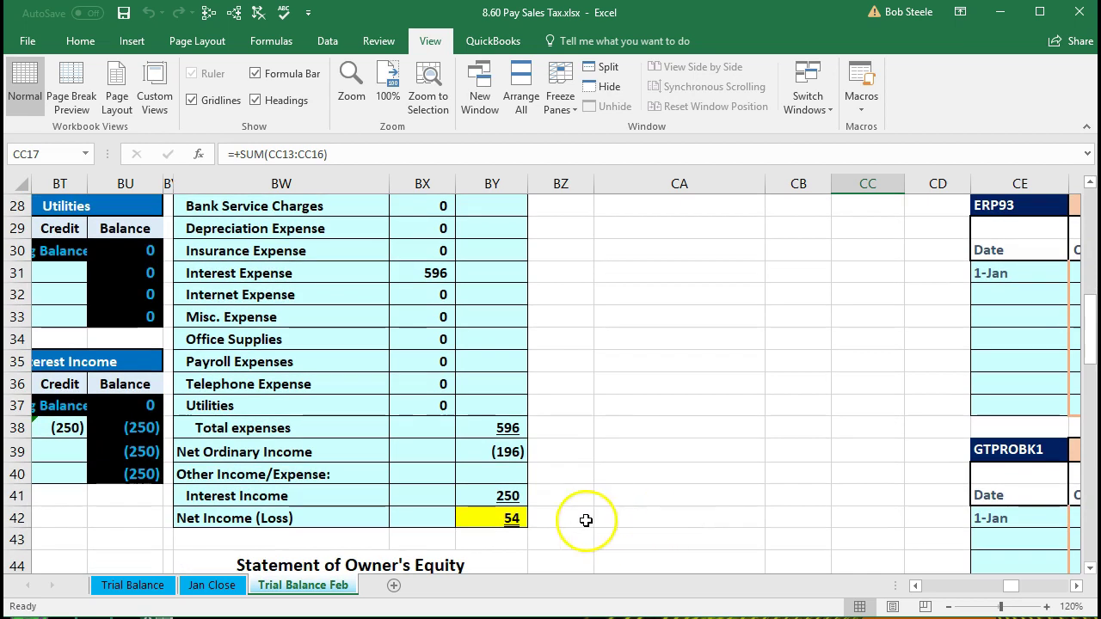
click(512, 519)
scroll(385, 496, down, 3)
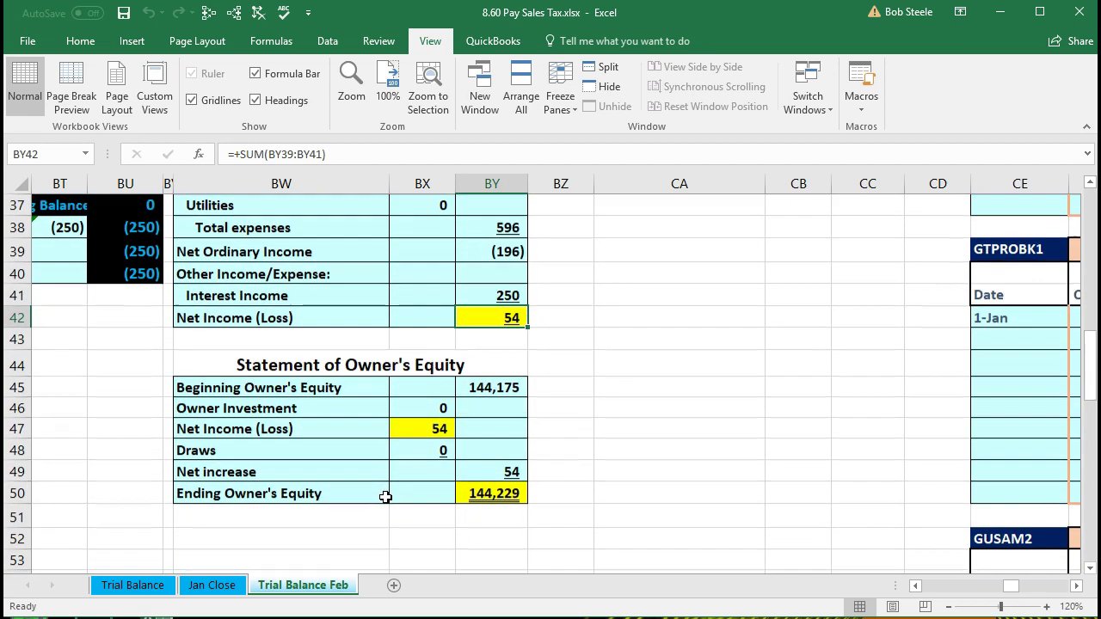
click(401, 431)
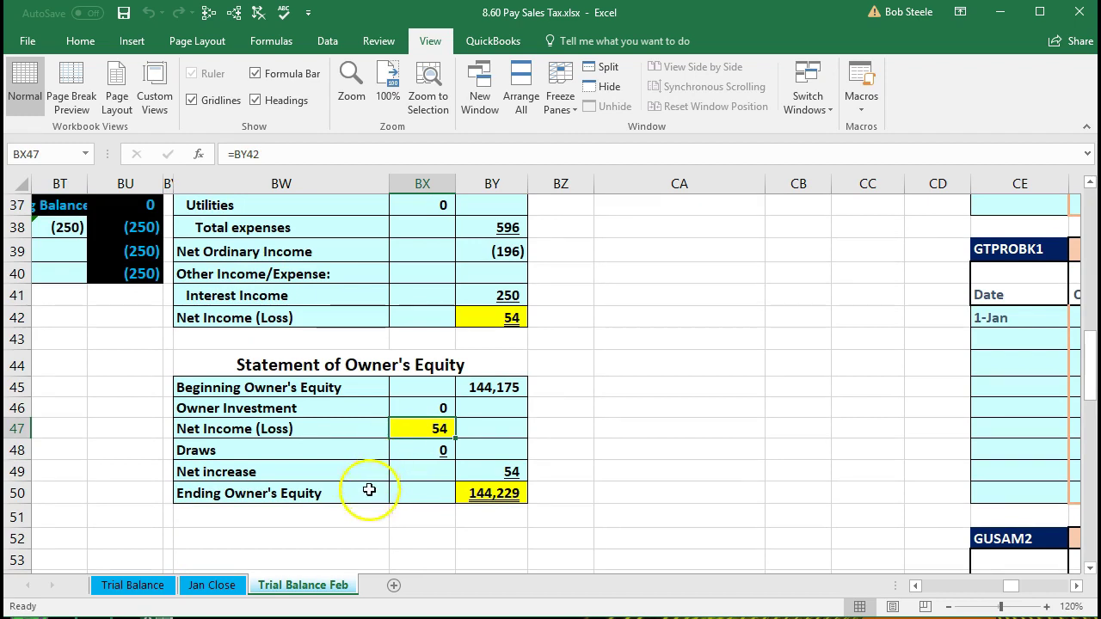
click(471, 491)
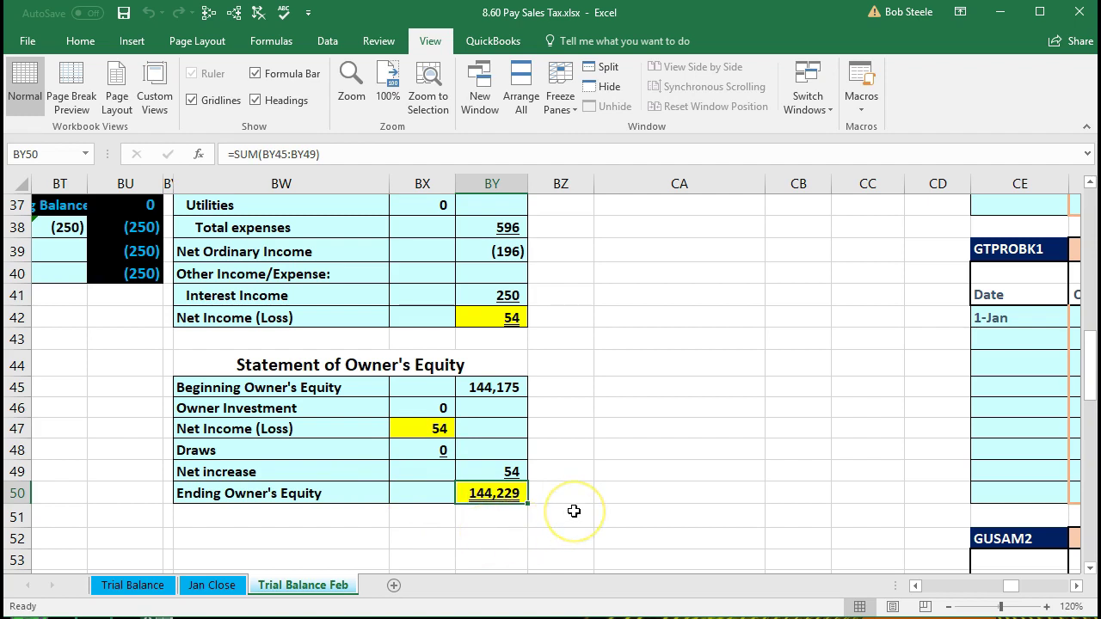
scroll(573, 510, up, 8)
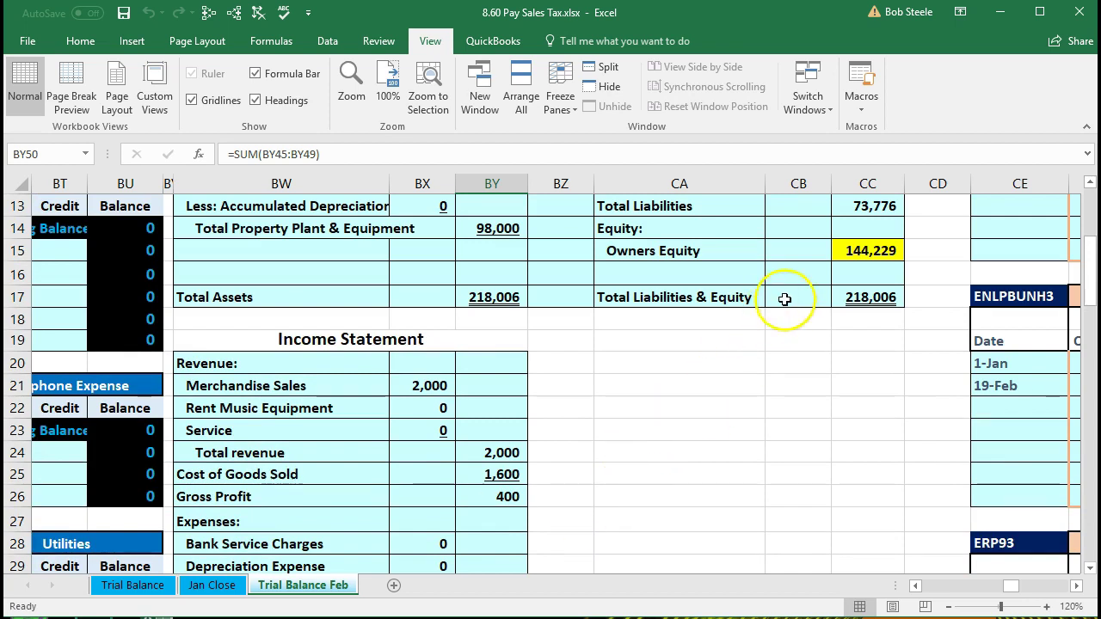
click(847, 250)
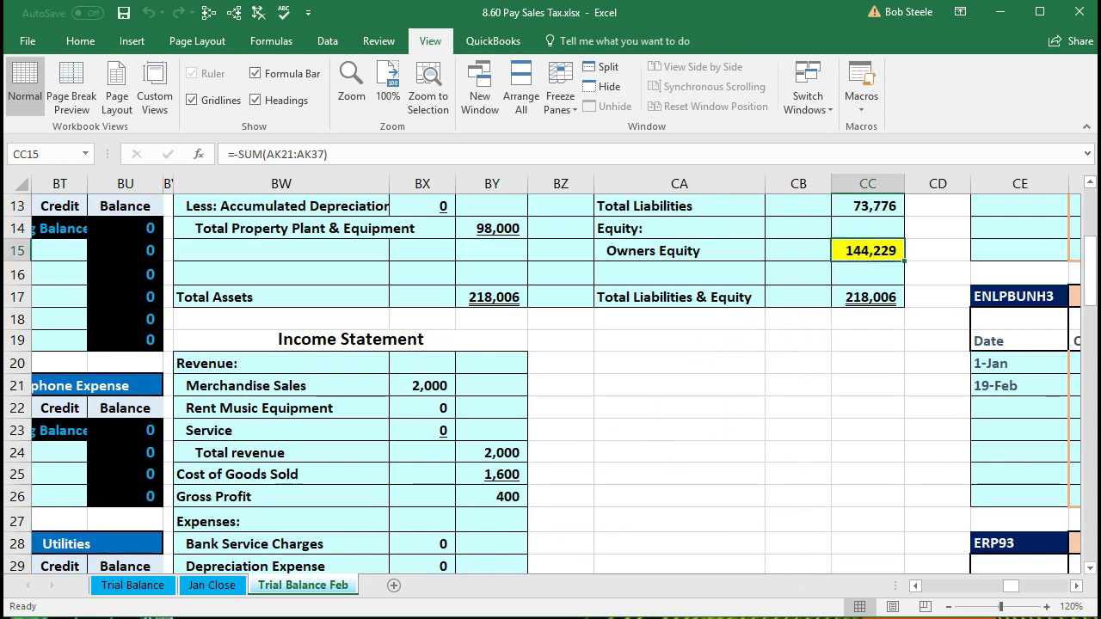